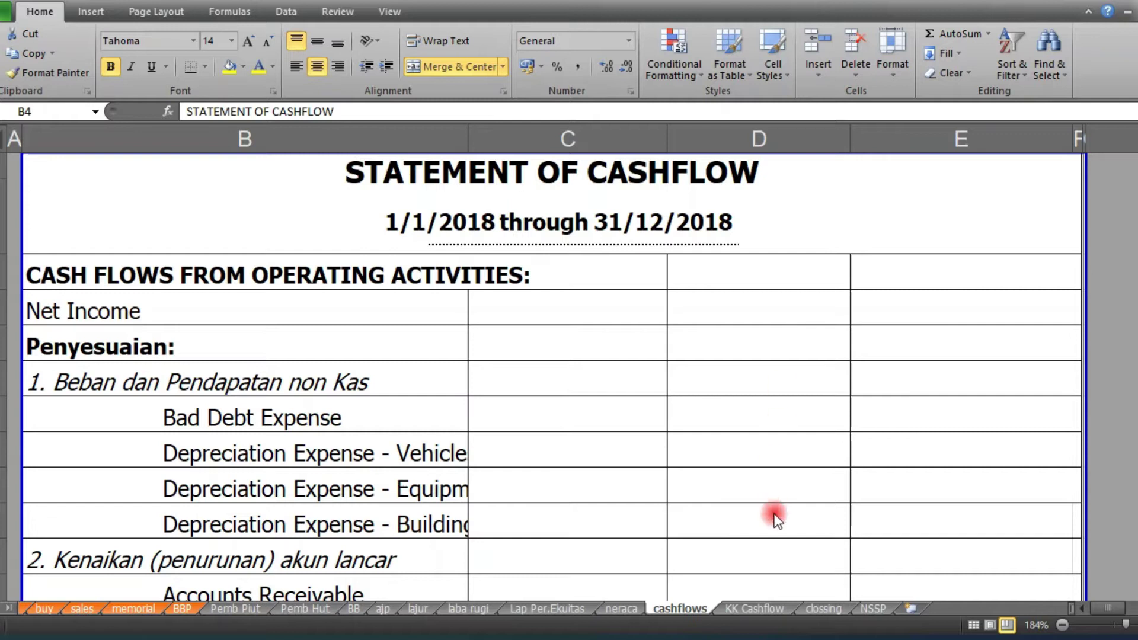
On the KK Cashflow sheet, look at the balance sheet column headings for December 31, 2017 and December 31, 2018
left_click(764, 607)
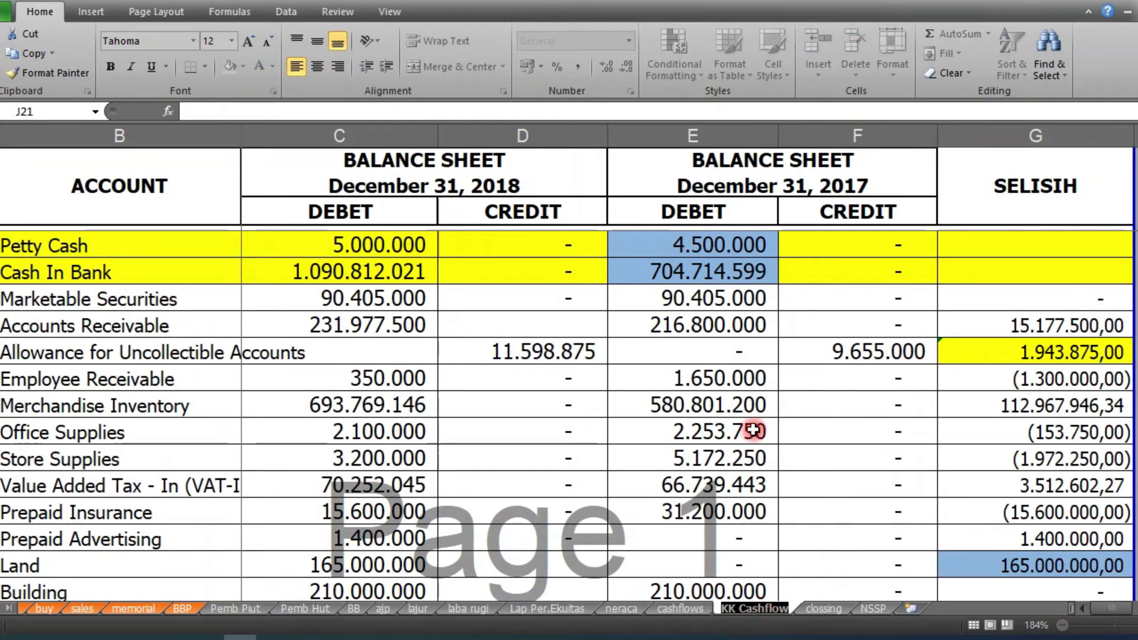
left_click(776, 188)
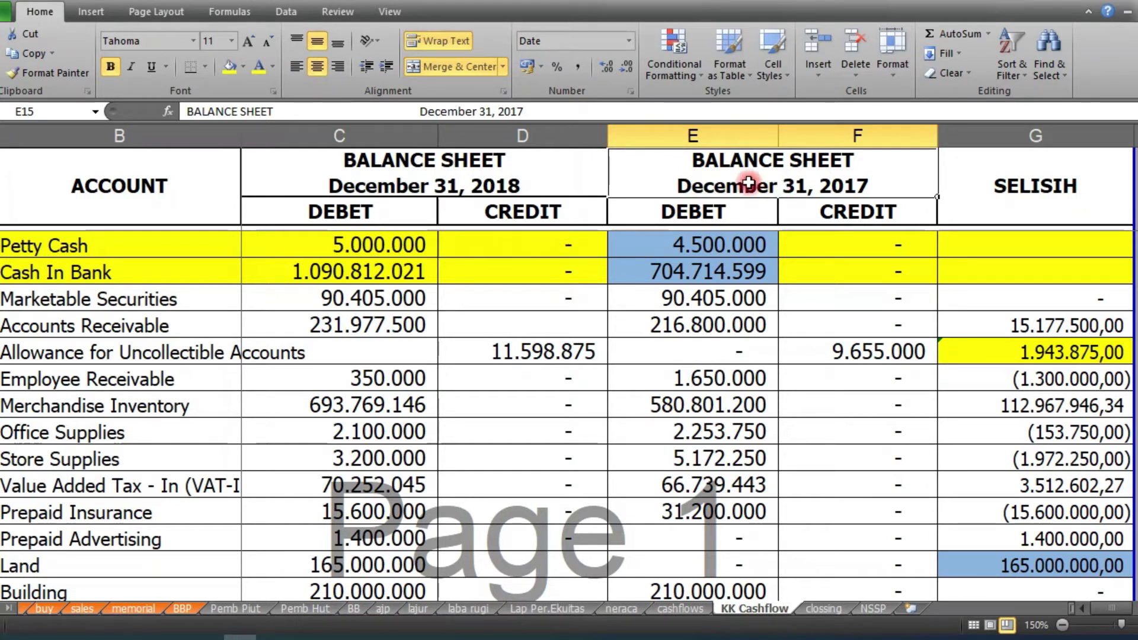
left_click(532, 178)
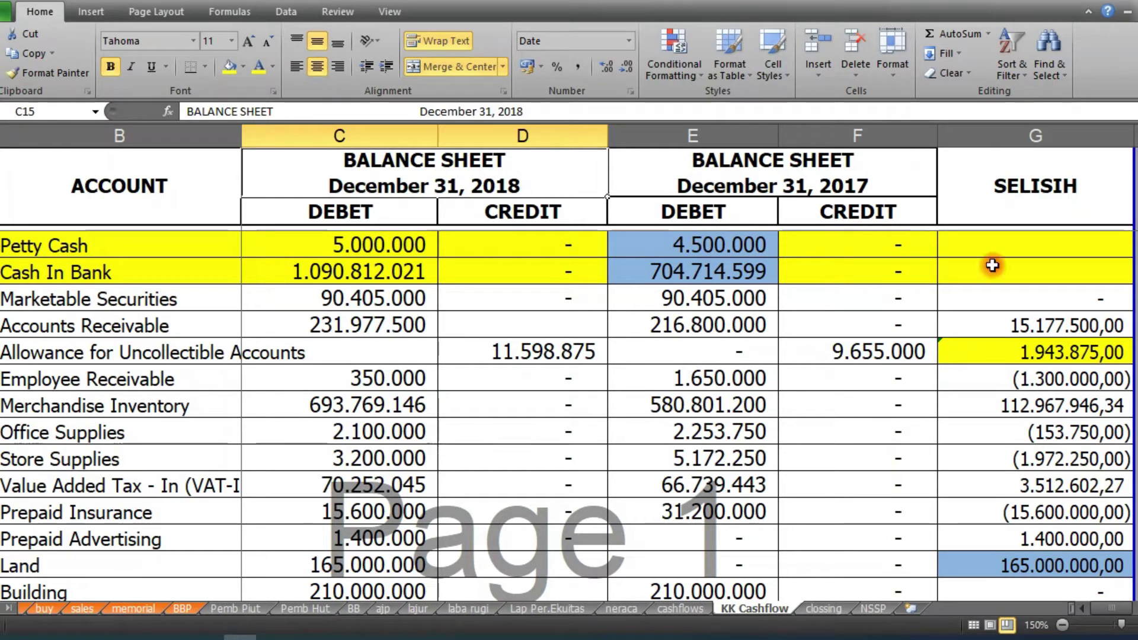
Go through the SELISIH column of the KK Cashflow sheet from Petty Cash through the payable accounts
left_click(1057, 246)
key("shift+Down")
key("shift+Down")
key("shift+Down")
key("shift+Down")
key("shift+Down")
key("shift+Down")
key("shift+Down")
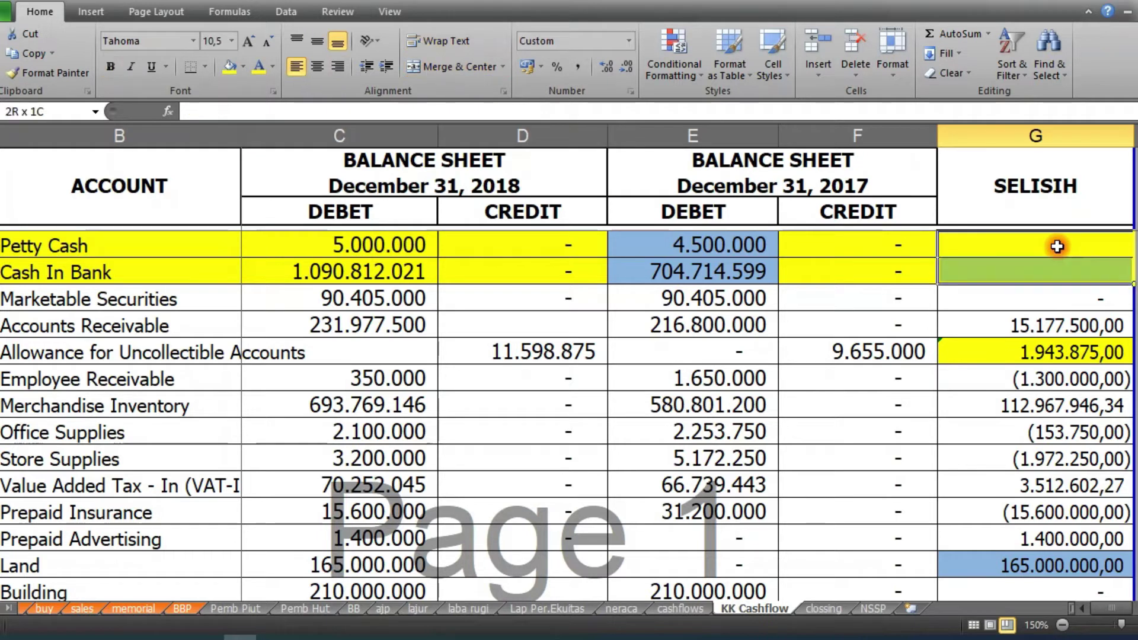
key("shift+Down")
key("shift+Down")
key("shift+Down")
key("shift+Down")
key("shift+Down")
key("shift+Down")
key("shift+Down")
key("shift+Down")
key("shift+Down")
key("shift+Down")
key("shift+Down")
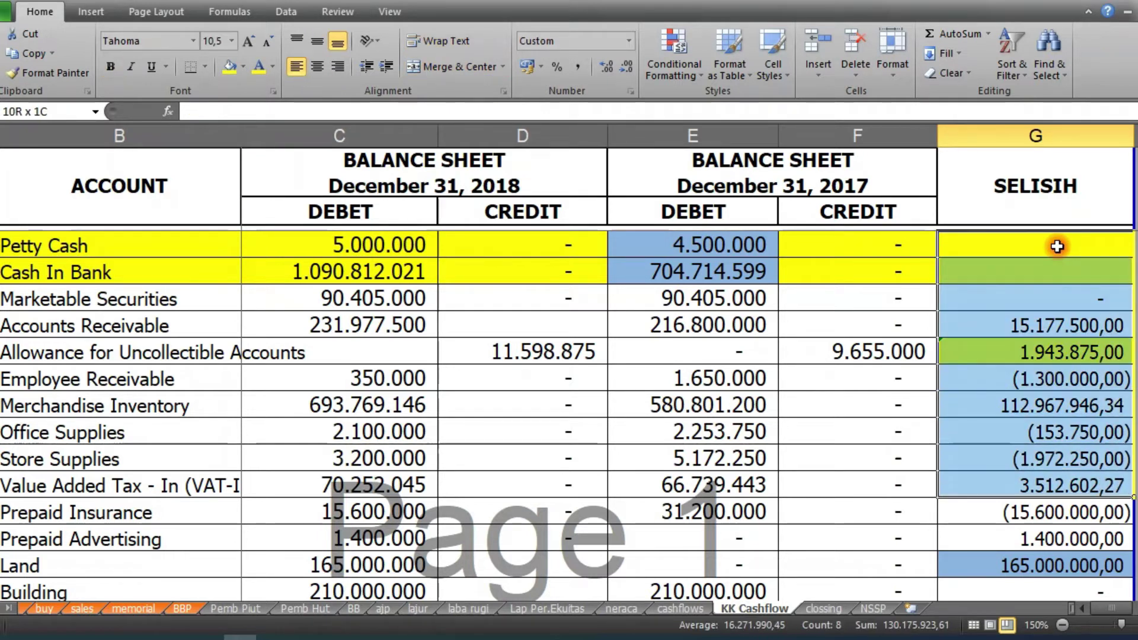
key("shift+Down")
key("shift+Down")
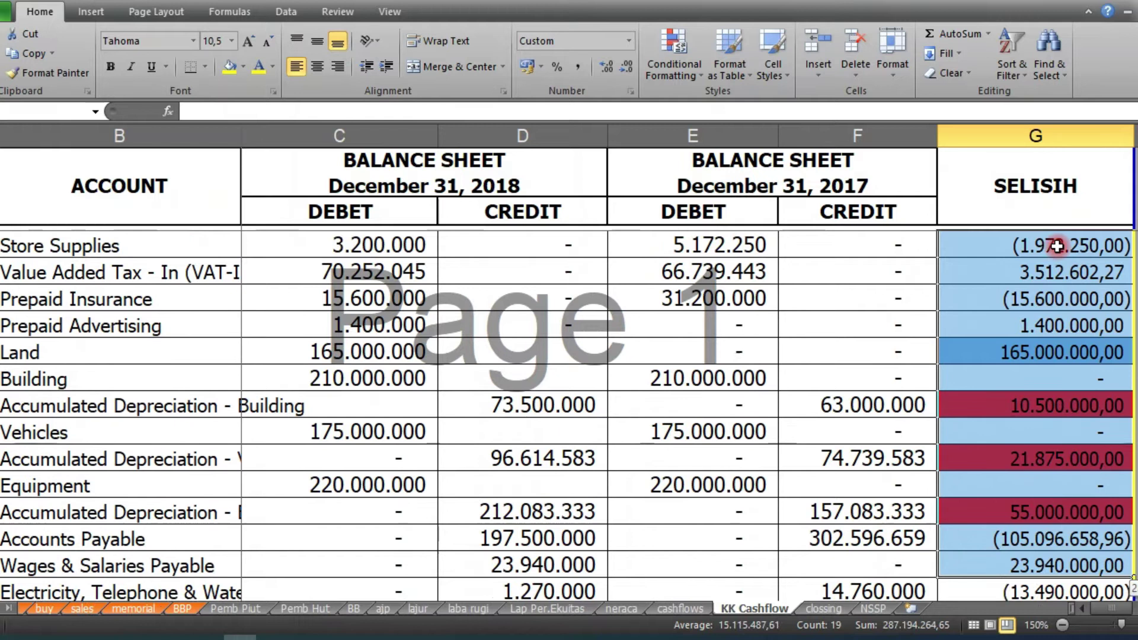
key("Down")
key("Down")
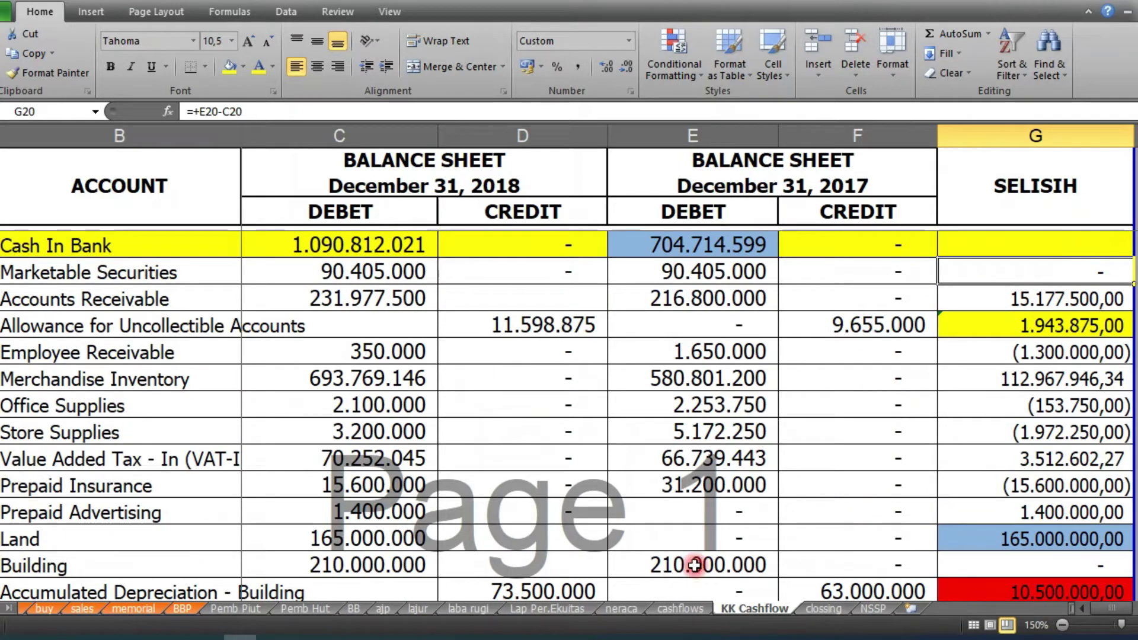
On the cashflows sheet, review the operating activities headings, Net Income and the non-cash expense lines under Penyesuaian
left_click(678, 608)
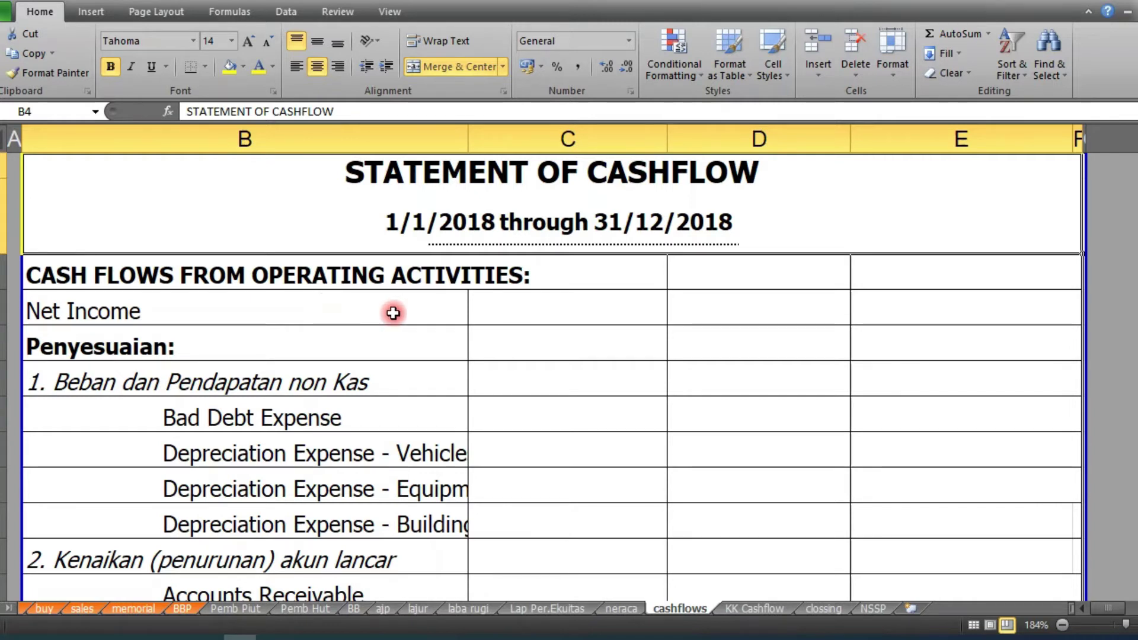
left_click(383, 285)
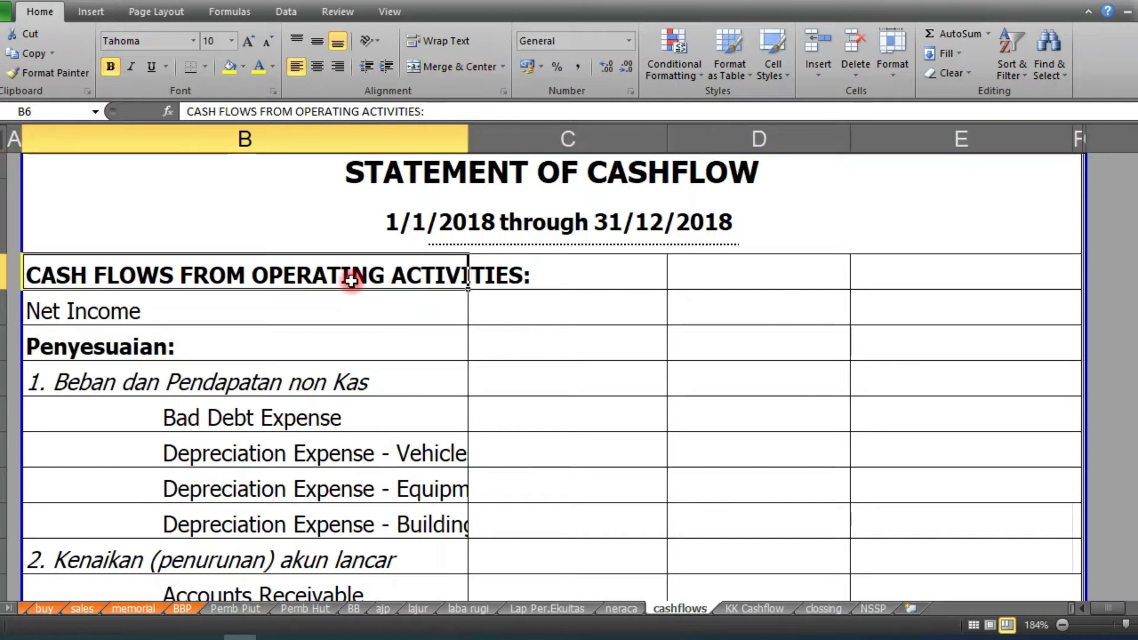
left_click(360, 323)
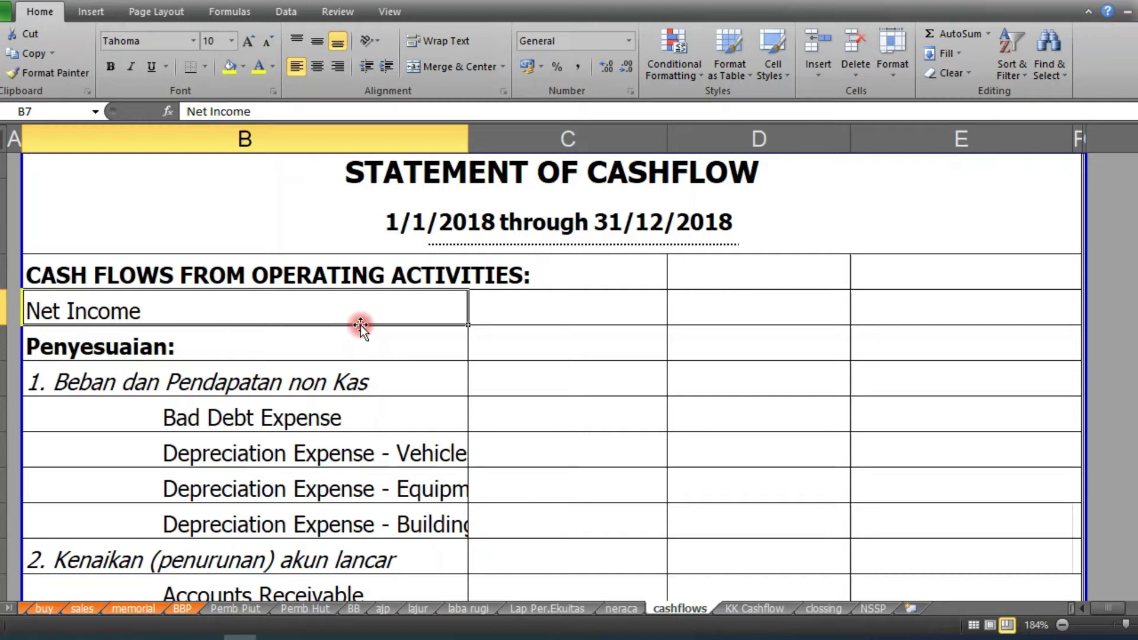
key("Down")
key("Down")
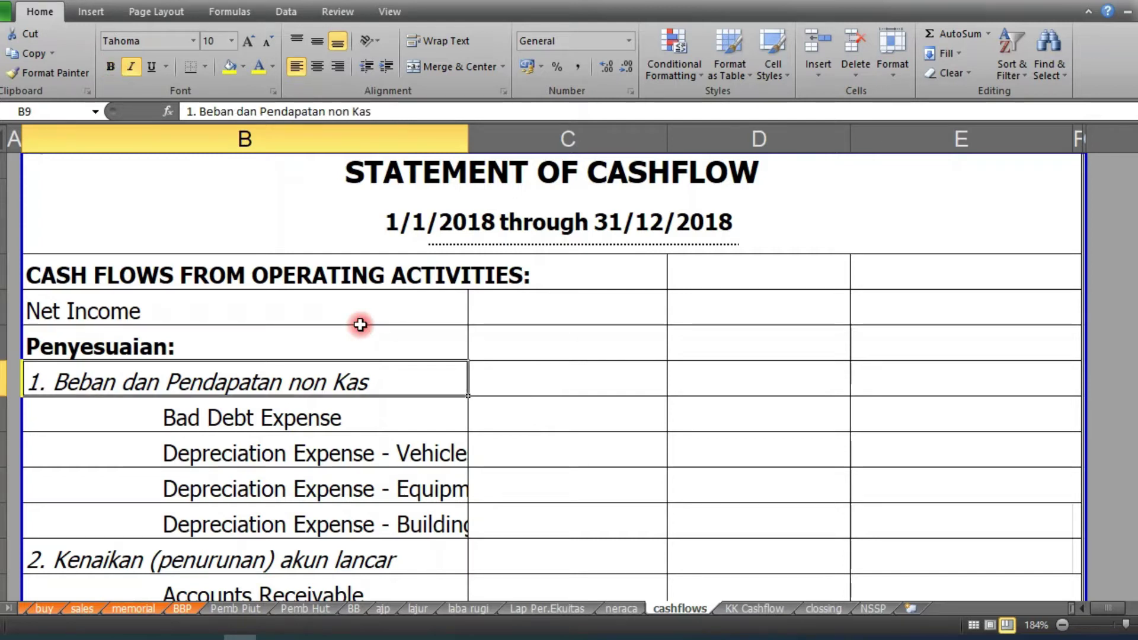
key("Down")
key("Down")
key("Down")
key("Down")
key("Down")
key("Down")
key("Down")
key("Up")
key("Up")
key("Up")
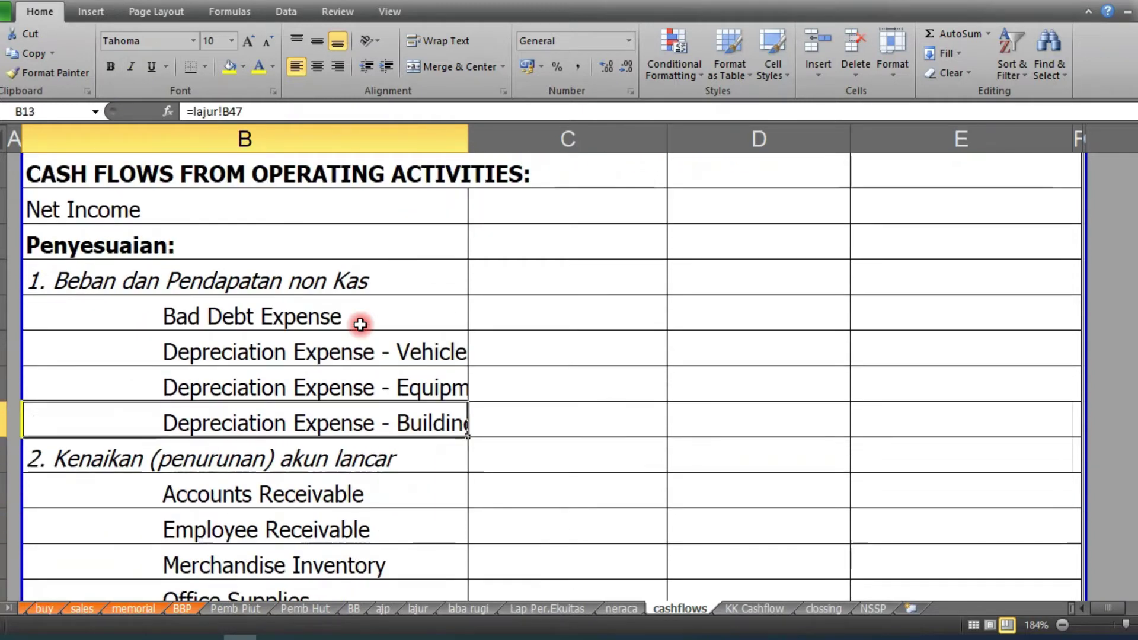
Review the current account lines under "Kenaikan (penurunan) akun lancar" and return to the Net Income row of the cash flow statement
key("Down")
key("Down")
key("Down")
key("Down")
key("Down")
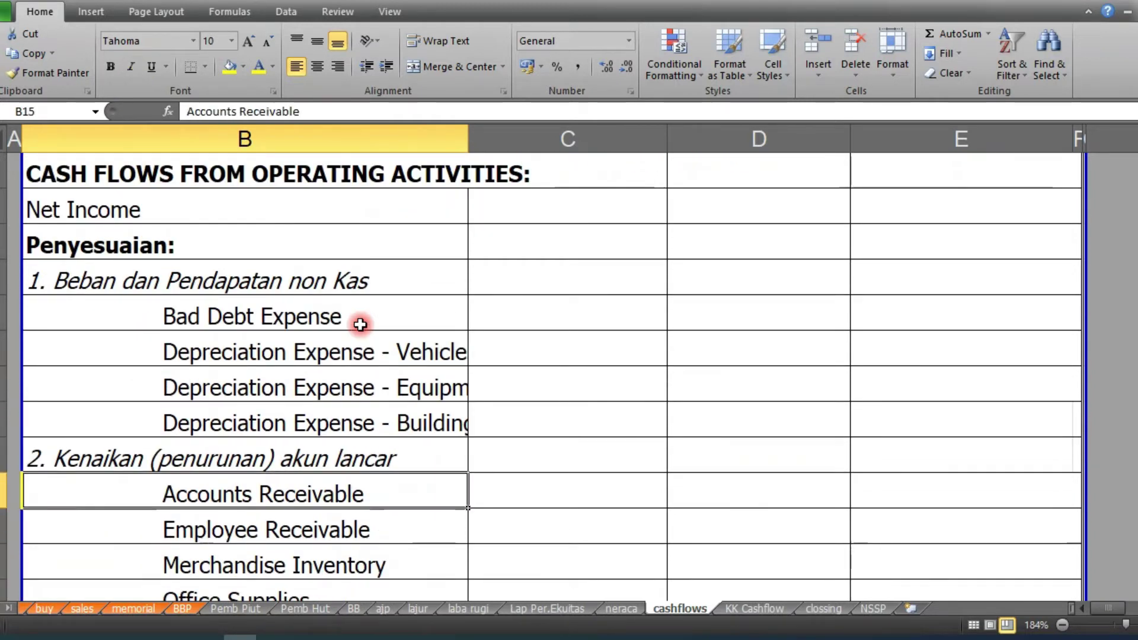
key("Down")
key("Down")
key("Down")
key("Down")
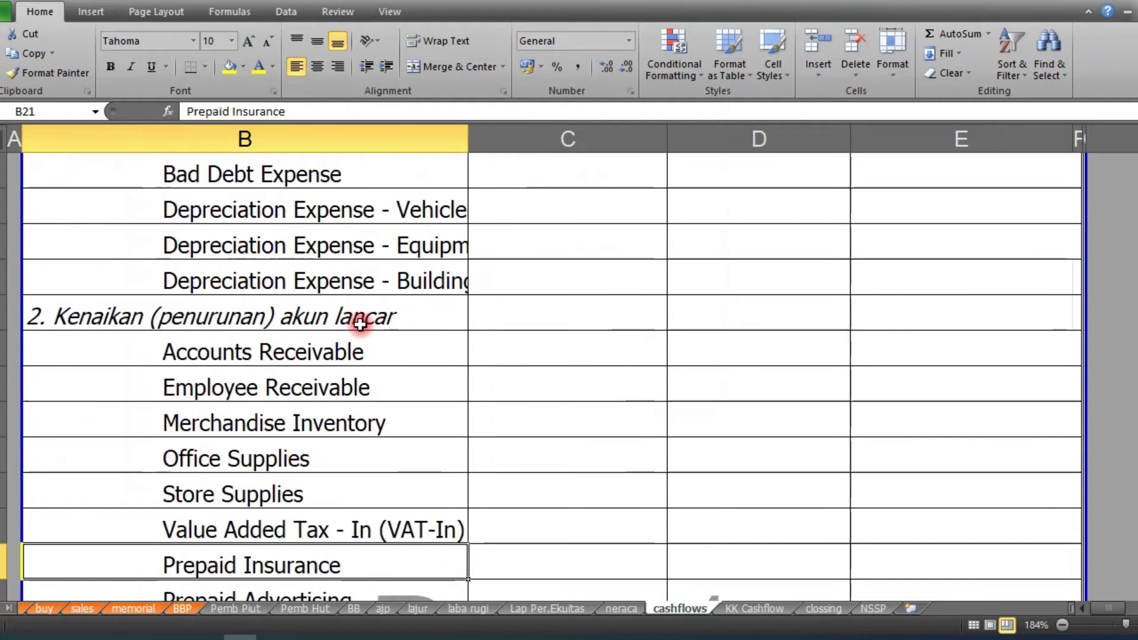
key("Up")
key("Up")
key("Up")
key("Up")
key("Up")
key("Up")
key("Up")
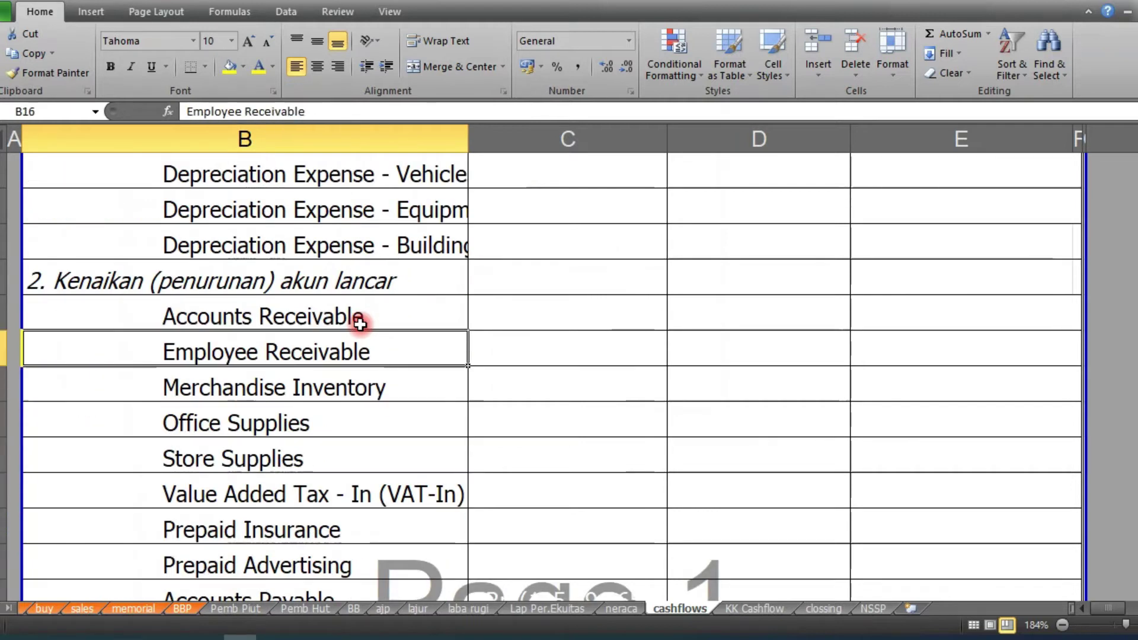
key("Down")
key("Down")
key("Down")
key("Down")
key("Down")
key("Down")
key("Down")
key("Down")
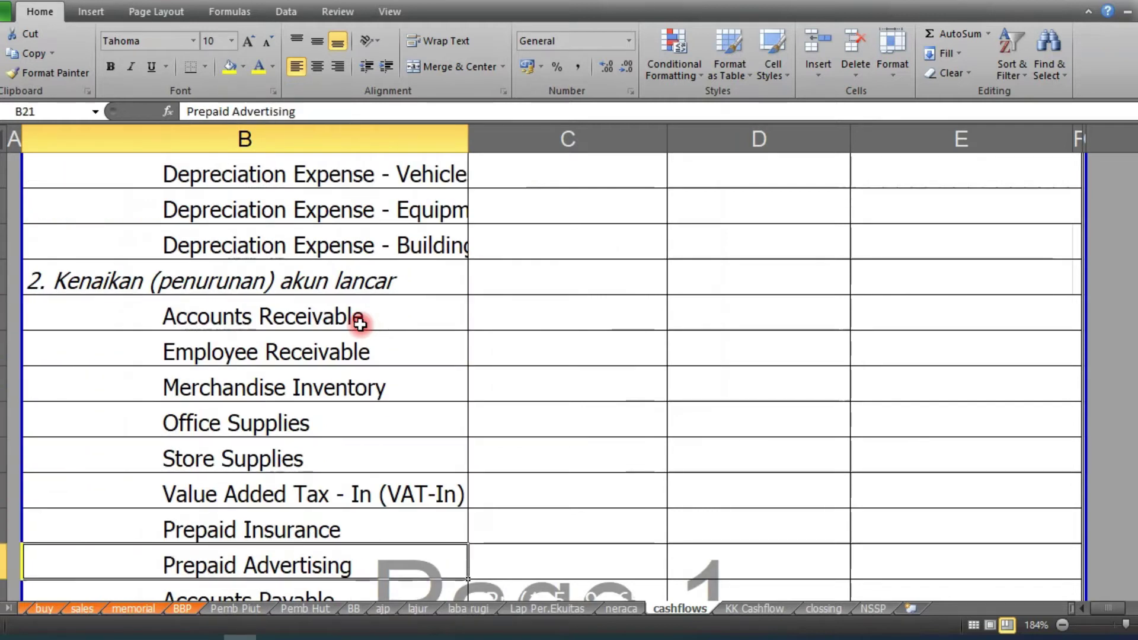
key("Up")
key("Up")
key("Up")
key("Up")
key("Up")
key("Up")
key("Up")
key("Up")
key("Up")
key("Up")
key("Up")
key("Up")
key("Up")
key("Up")
key("Up")
key("Up")
key("Up")
key("Up")
key("Up")
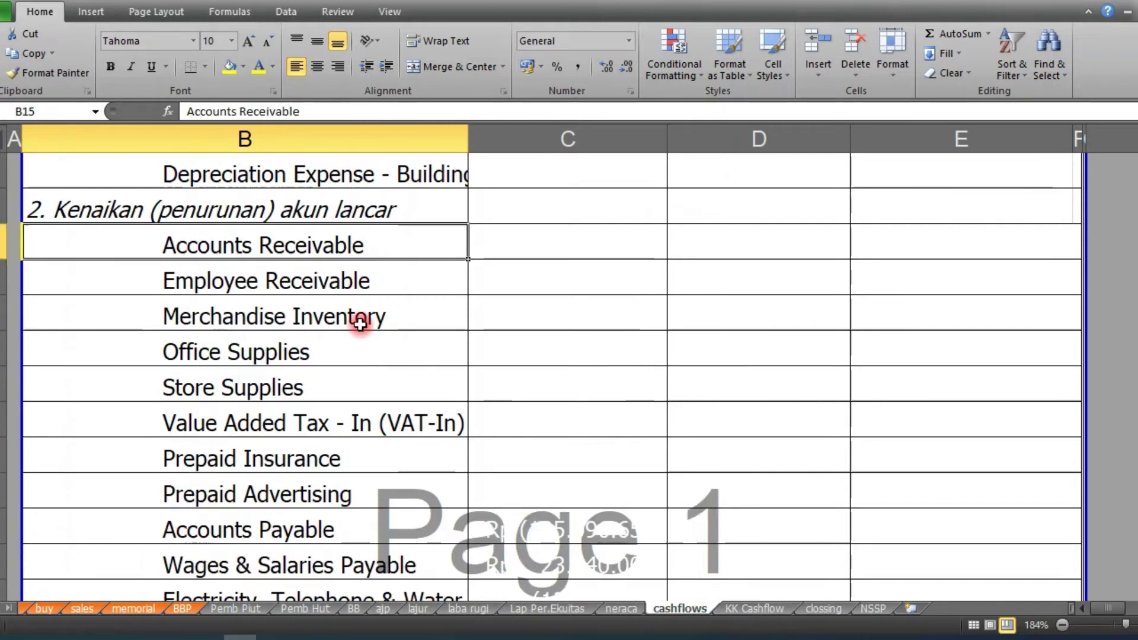
key("Down")
key("Down")
key("Down")
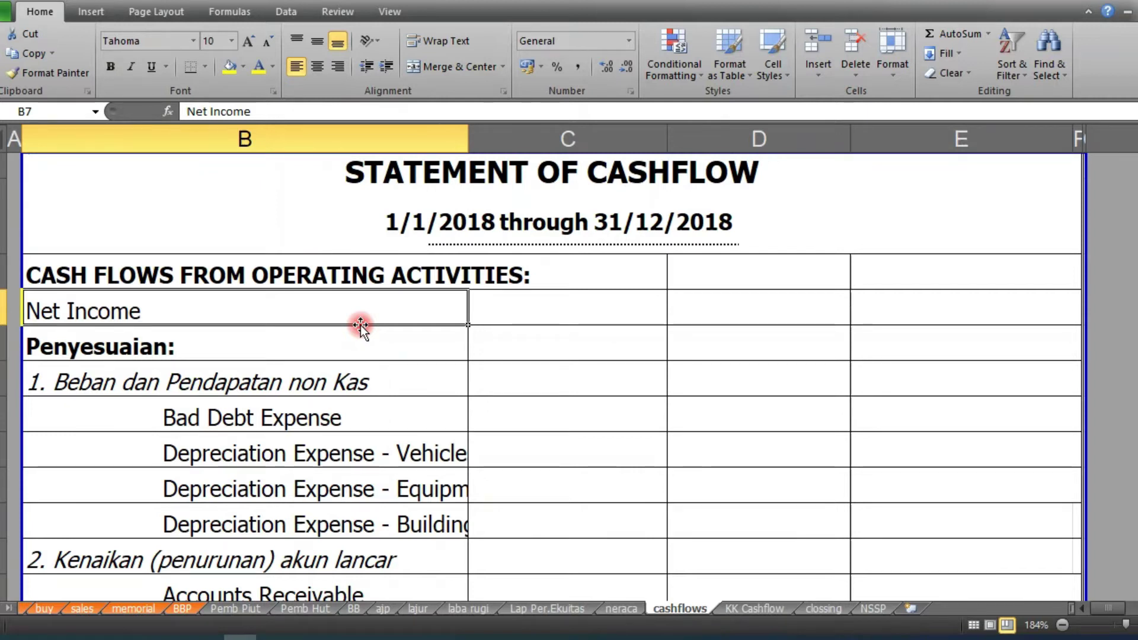
On the laba rugi sheet, examine the Net Income figure and the Other Income (Expense) items behind it
left_click(482, 608)
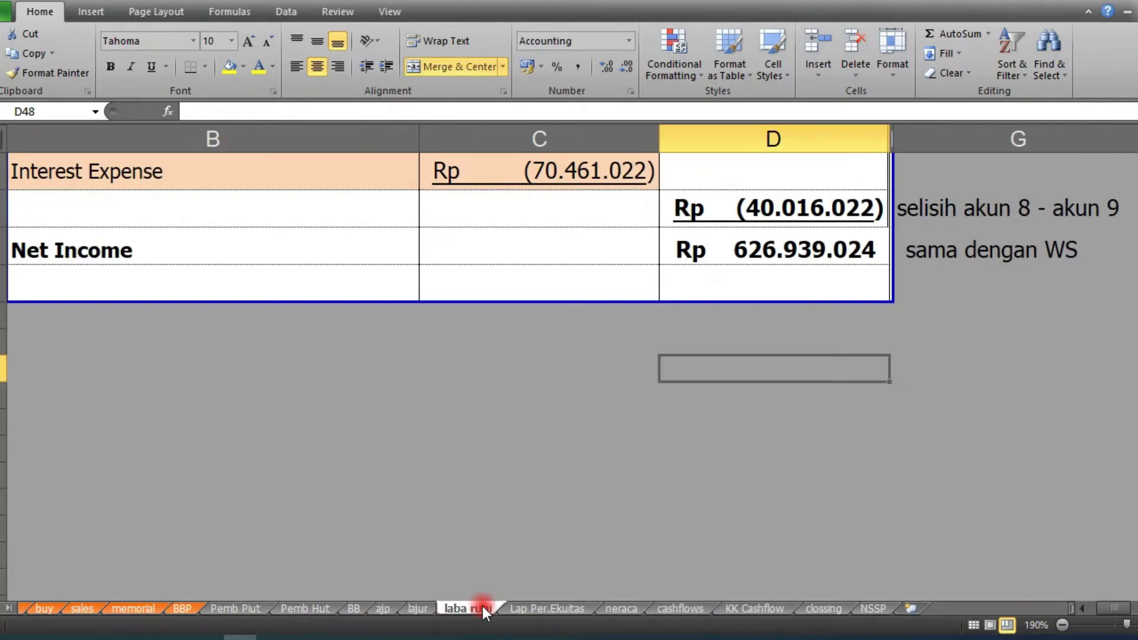
left_click(751, 255)
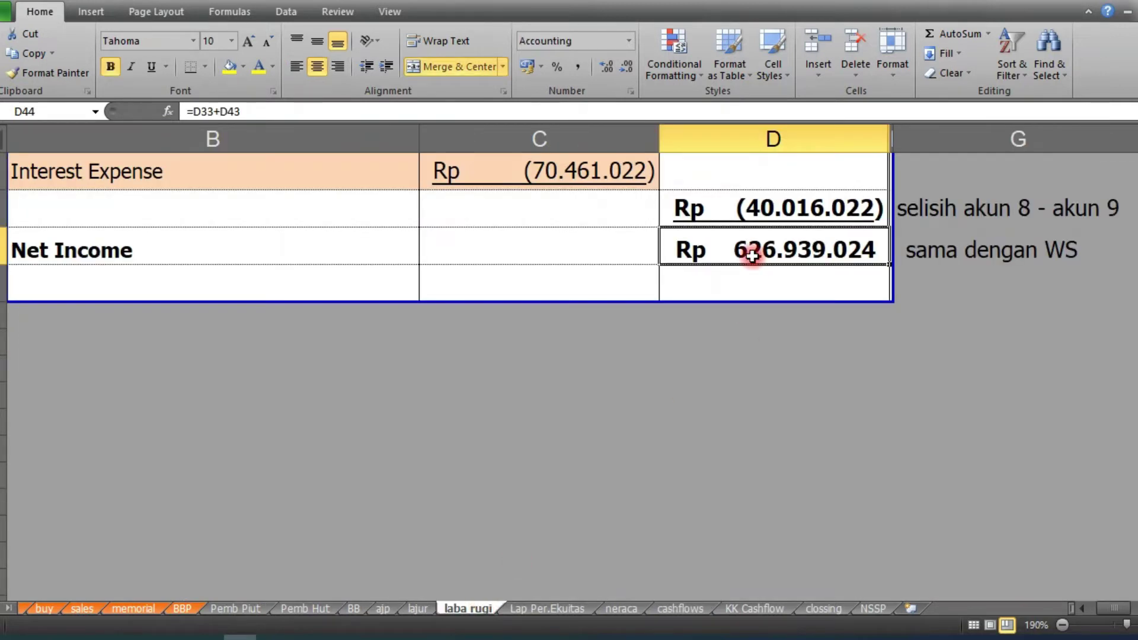
key("Left")
key("Up")
key("Up")
key("Up")
key("Up")
key("Up")
key("Up")
key("Up")
key("Up")
key("Up")
key("Up")
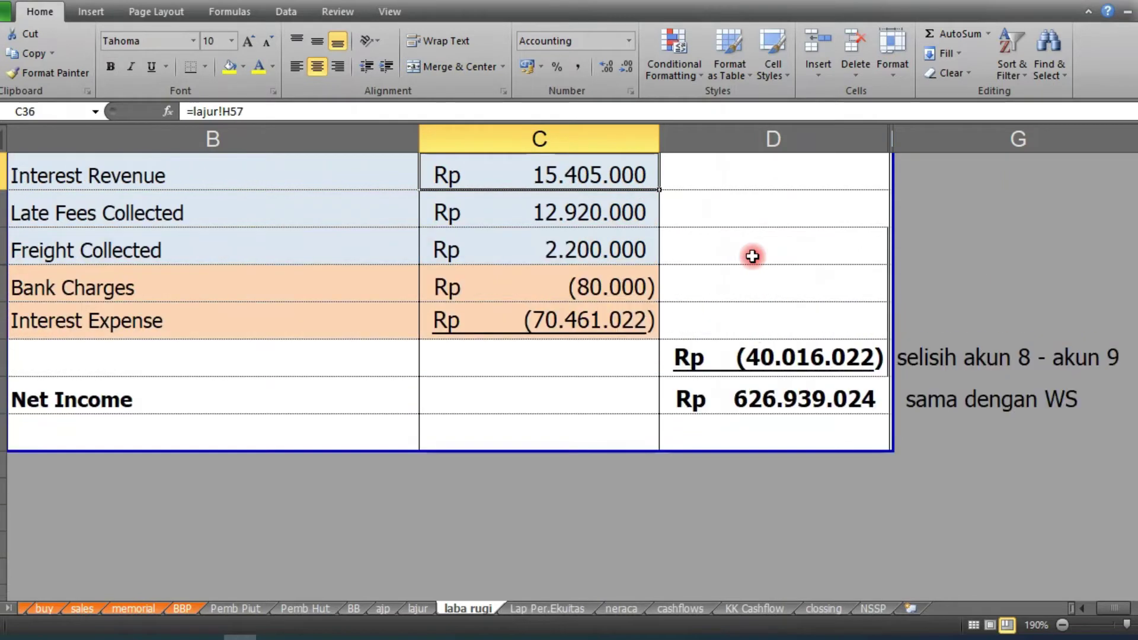
key("Down")
key("Down")
key("Down")
key("Down")
key("Down")
key("Down")
key("Down")
key("Down")
key("Down")
key("Right")
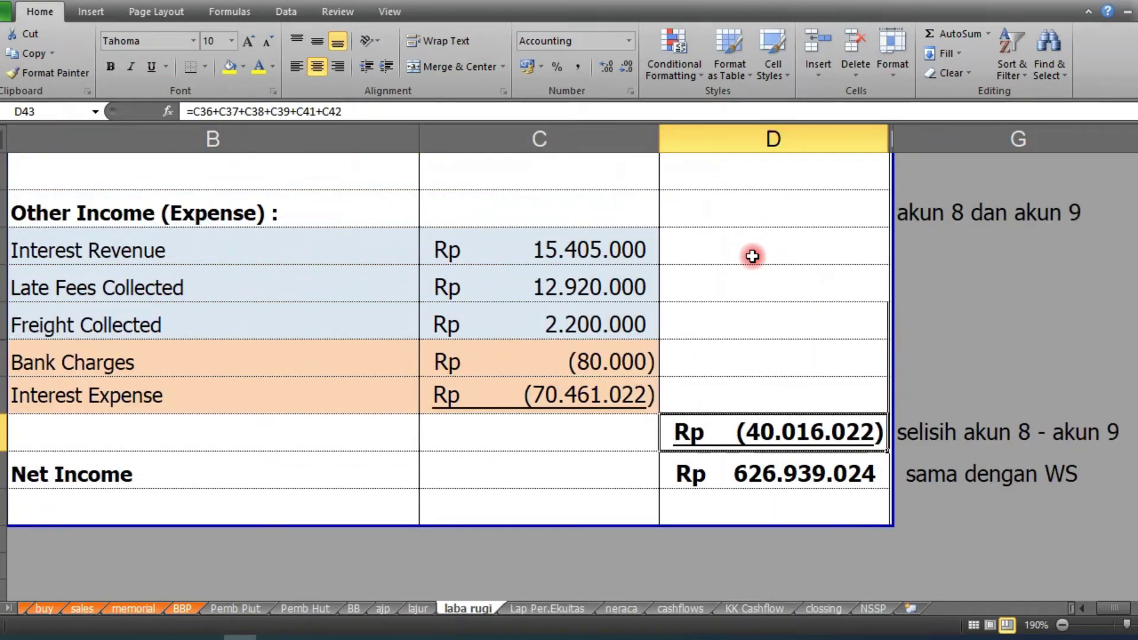
key("Down")
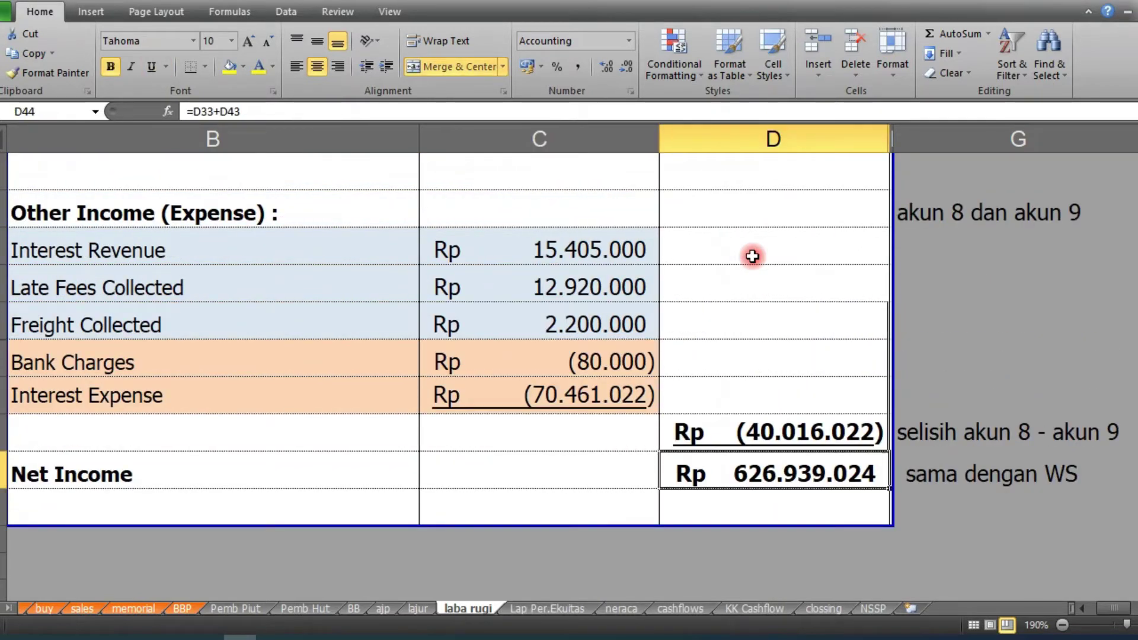
On the cashflows sheet, set the font color of the Net Income amount in D7 to Automatic
left_click(707, 607)
left_click(760, 313)
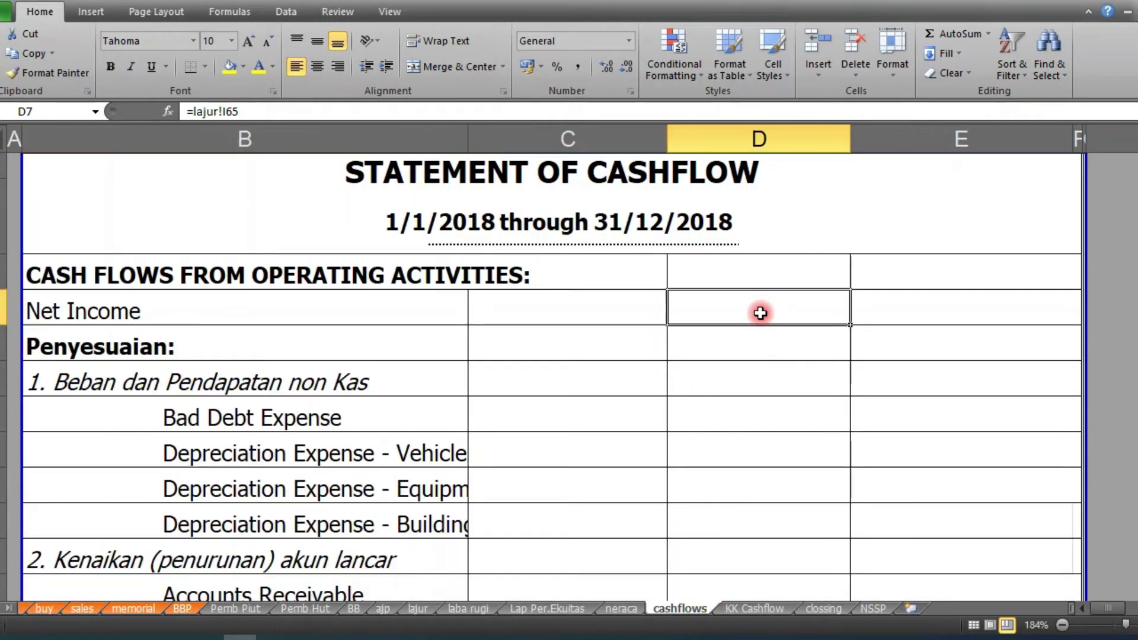
left_click(272, 68)
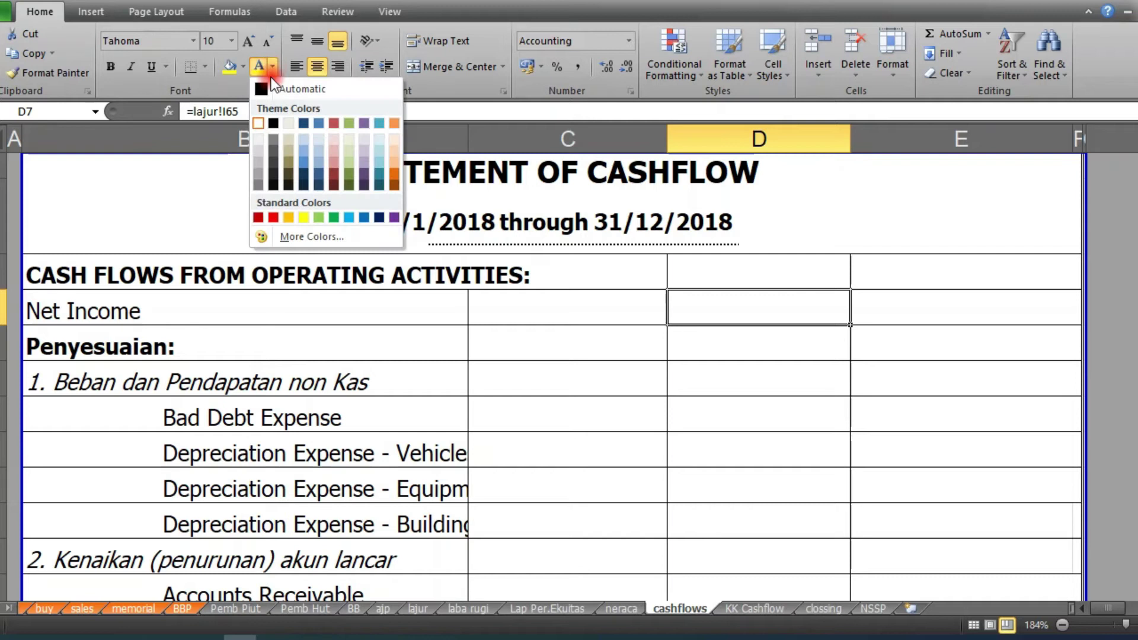
left_click(271, 86)
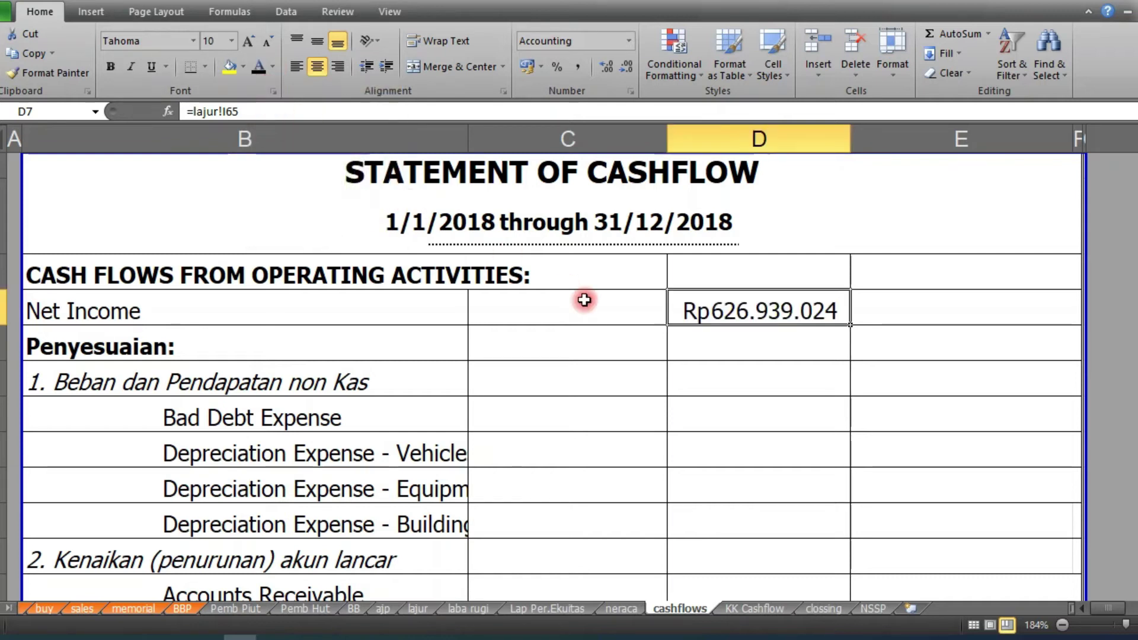
On the laba rugi sheet, examine the operating expense accounts from Wages & Salaries Expense down to the utilities expense
left_click(568, 382)
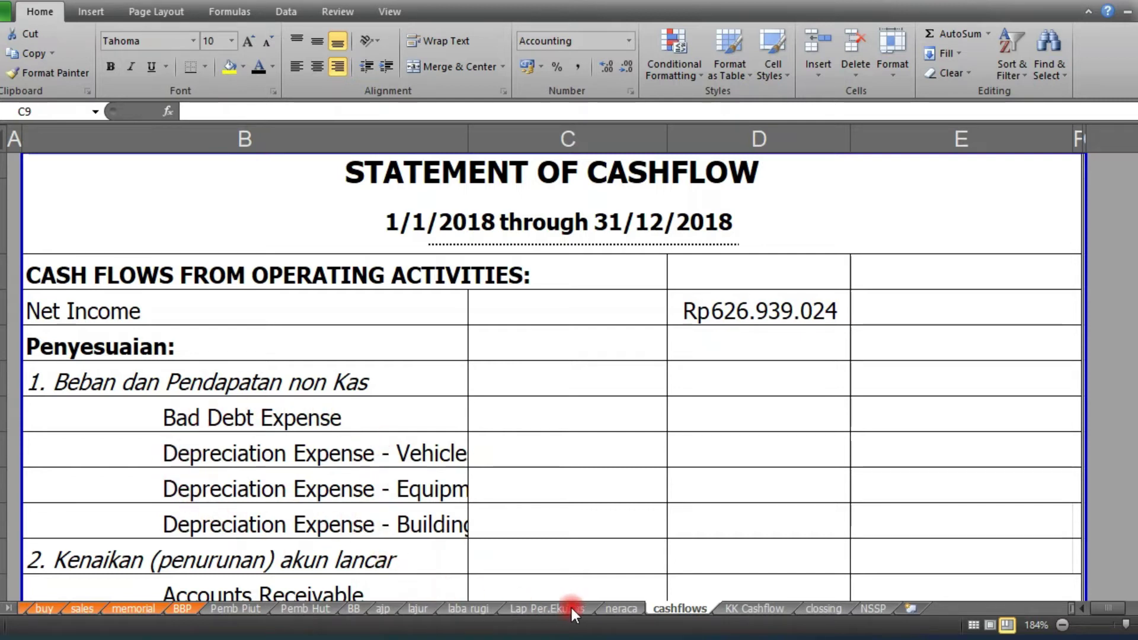
left_click(477, 606)
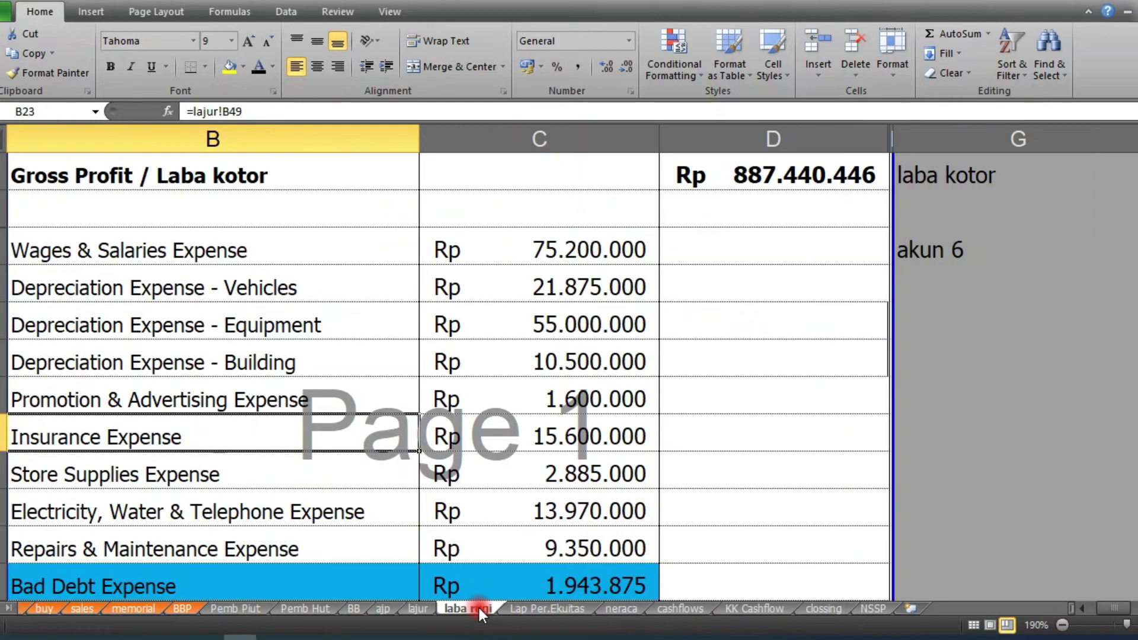
left_click(286, 250)
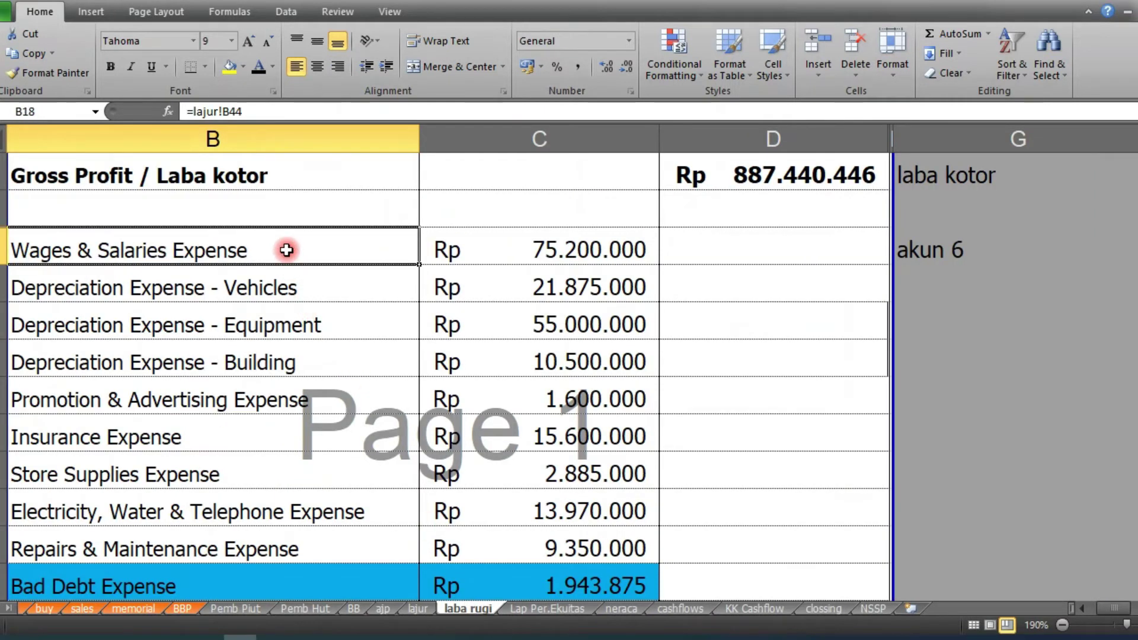
key("Down")
key("Down")
key("Down")
key("Down")
key("Down")
key("Down")
key("Down")
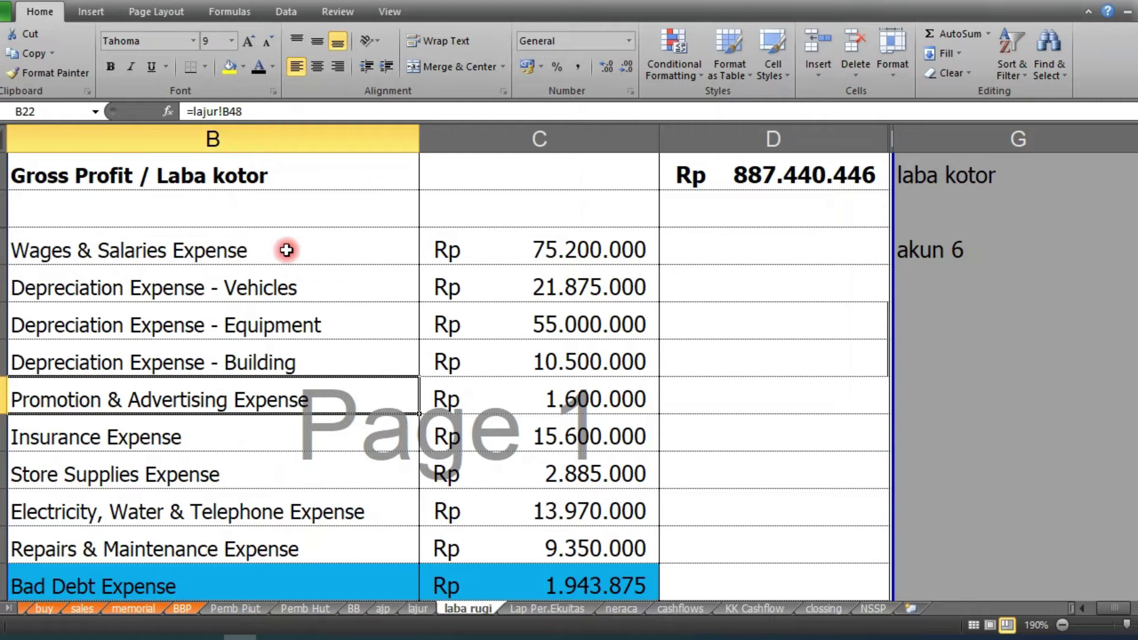
key("Down")
key("Up")
key("Up")
key("Up")
key("Up")
key("Up")
key("Up")
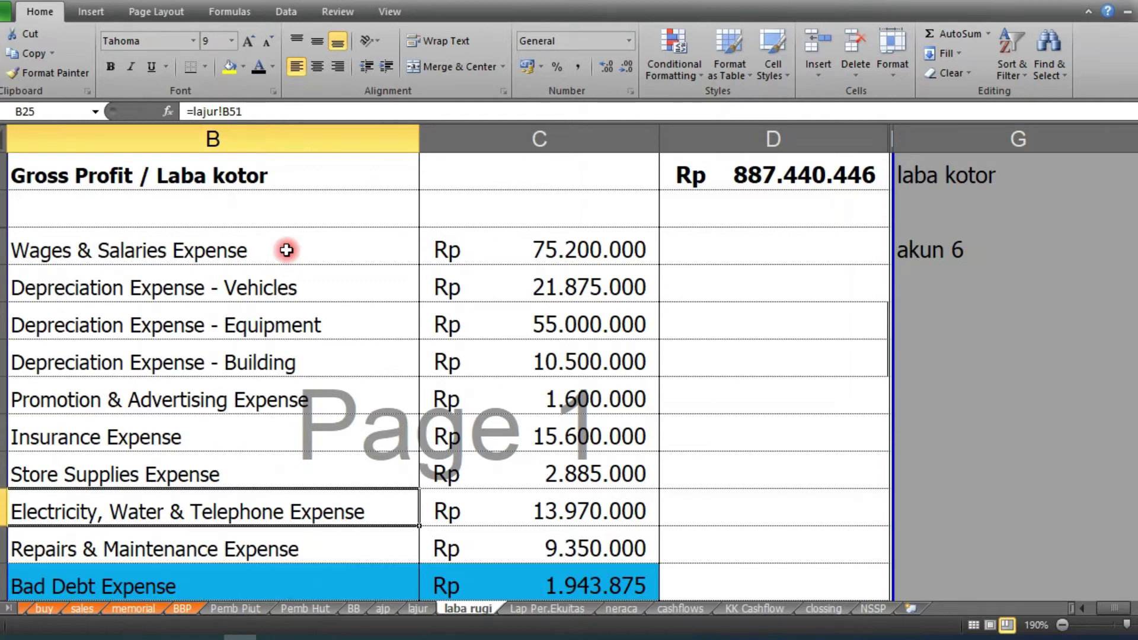
key("Up")
key("Up")
key("Down")
key("Up")
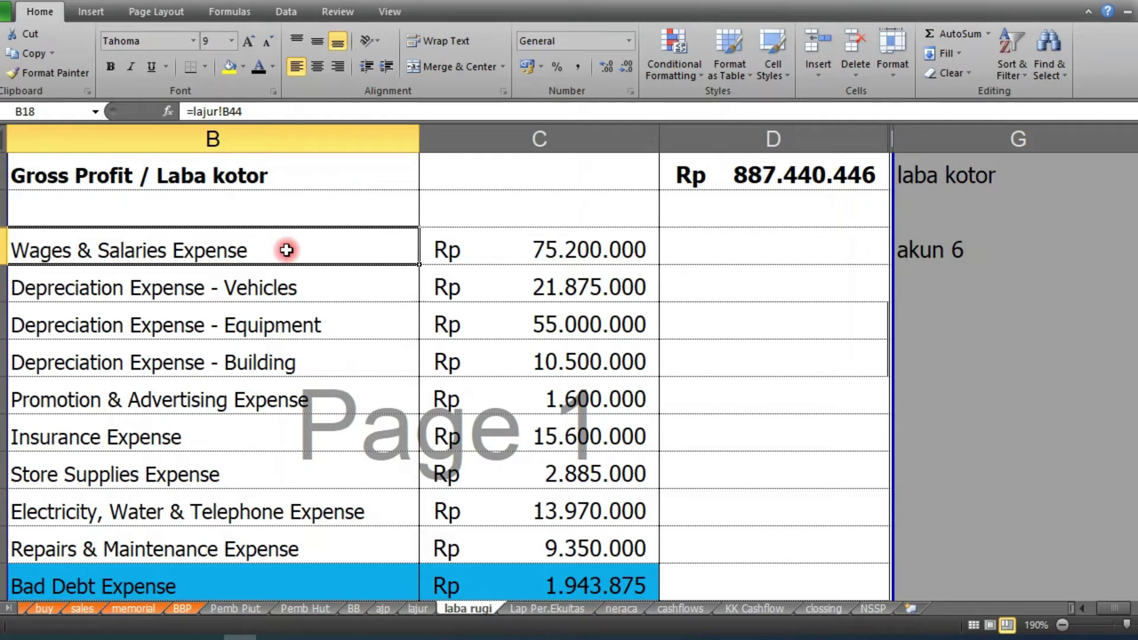
Check the expenses from wages to insurance again and select the Vehicles, Equipment and Building depreciation expense names
key("Down")
key("Down")
key("Down")
key("Down")
key("Down")
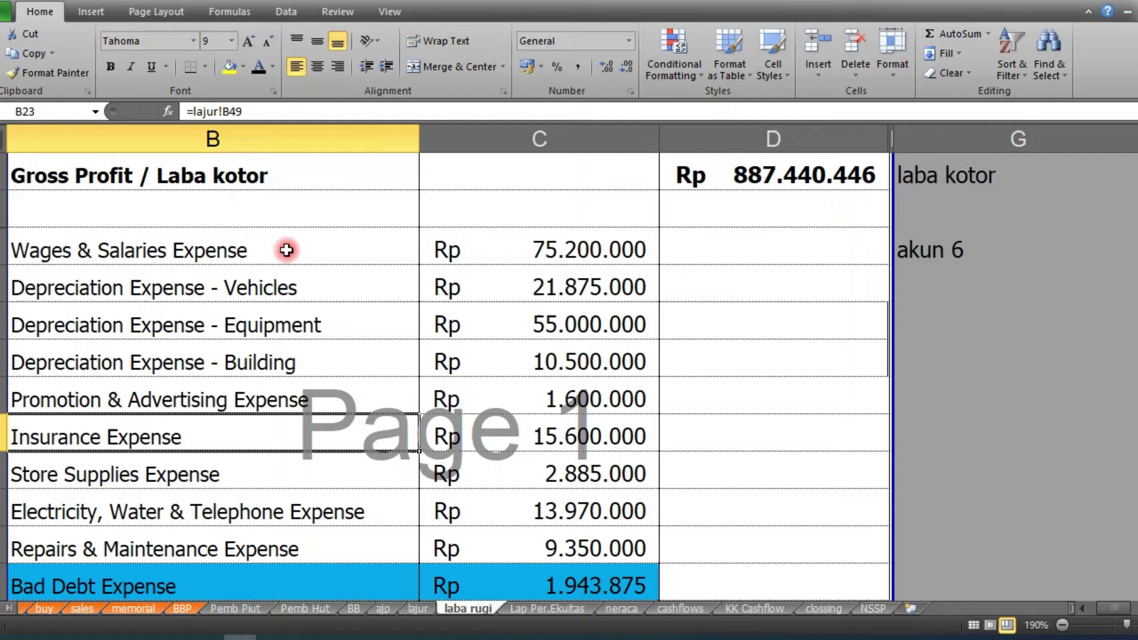
left_click(280, 284)
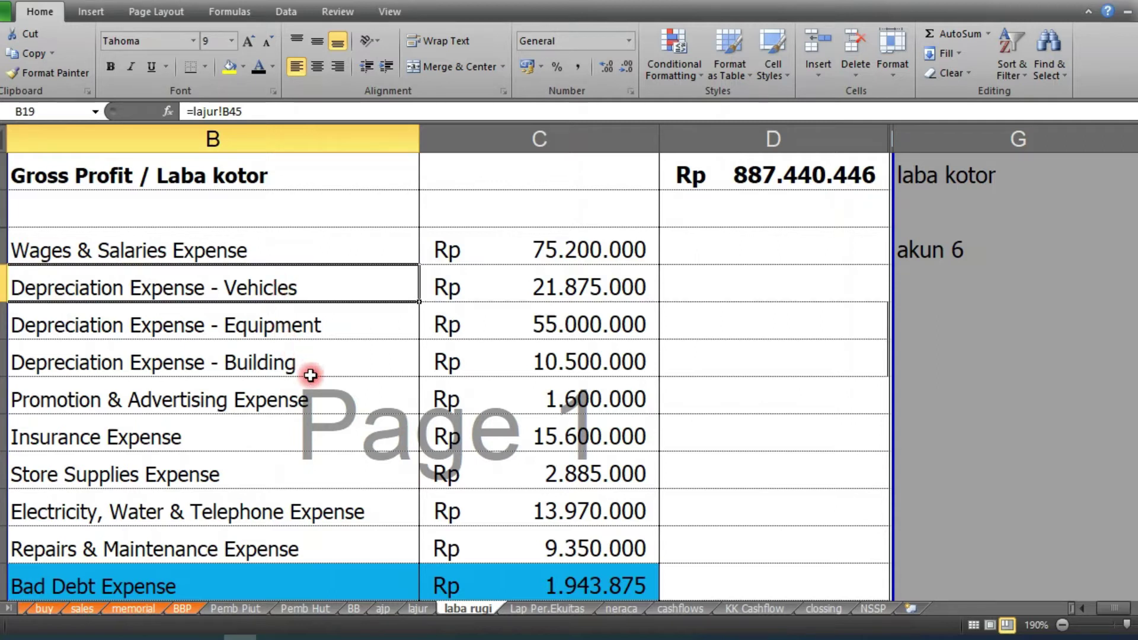
left_click_drag(287, 287, 299, 362)
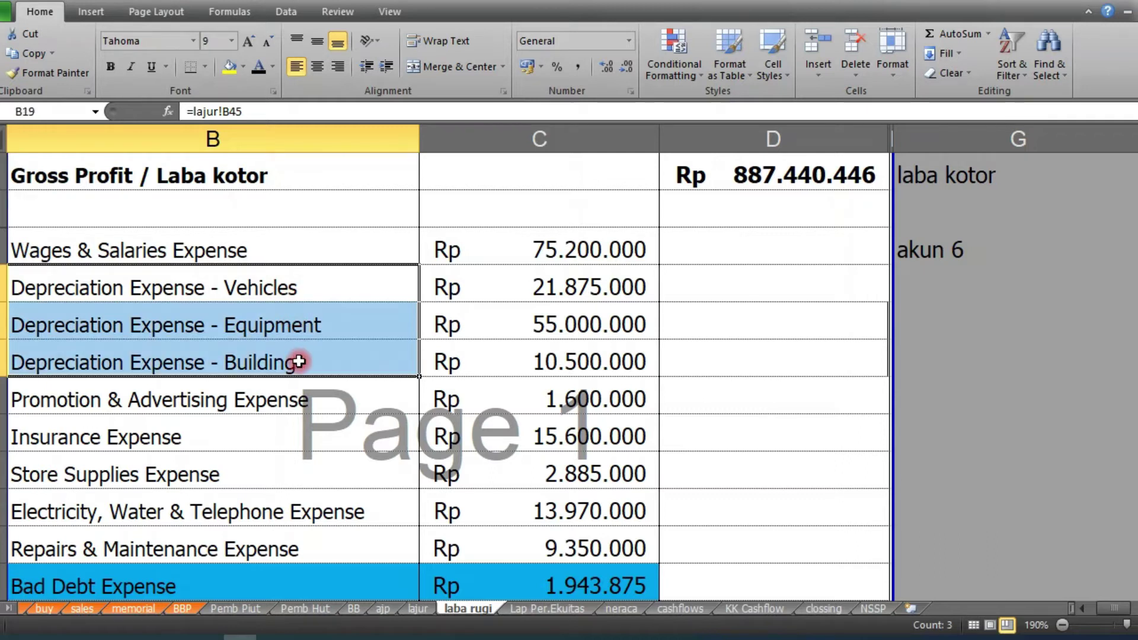
Examine the amounts of the three depreciation expenses and the Bad Debt Expense on the laba rugi sheet
left_click_drag(499, 360, 317, 272)
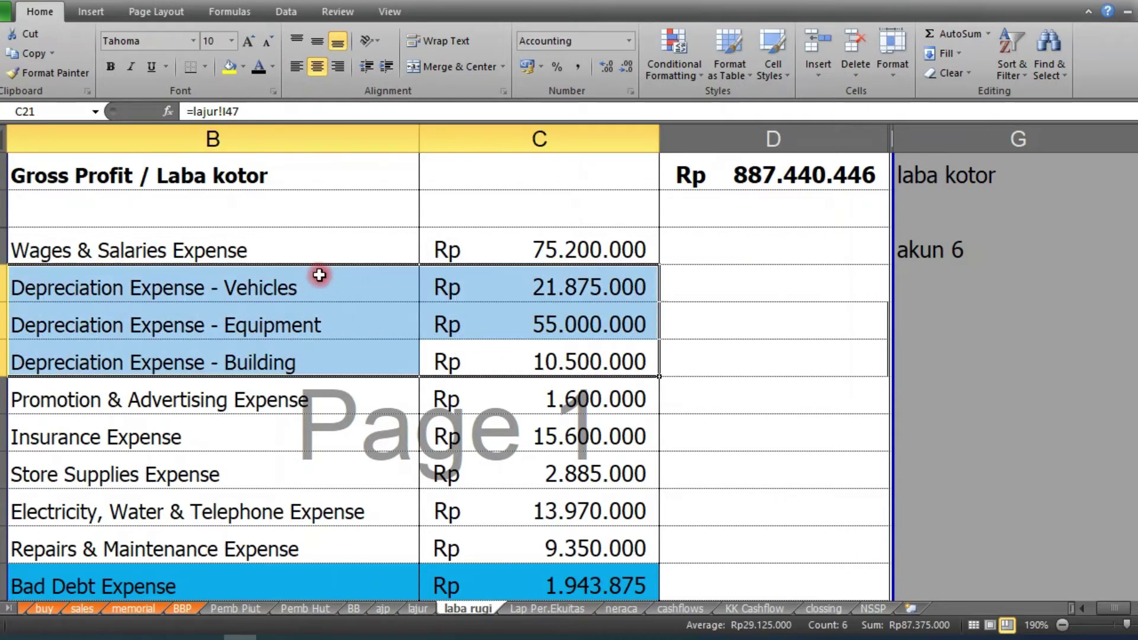
left_click(329, 576)
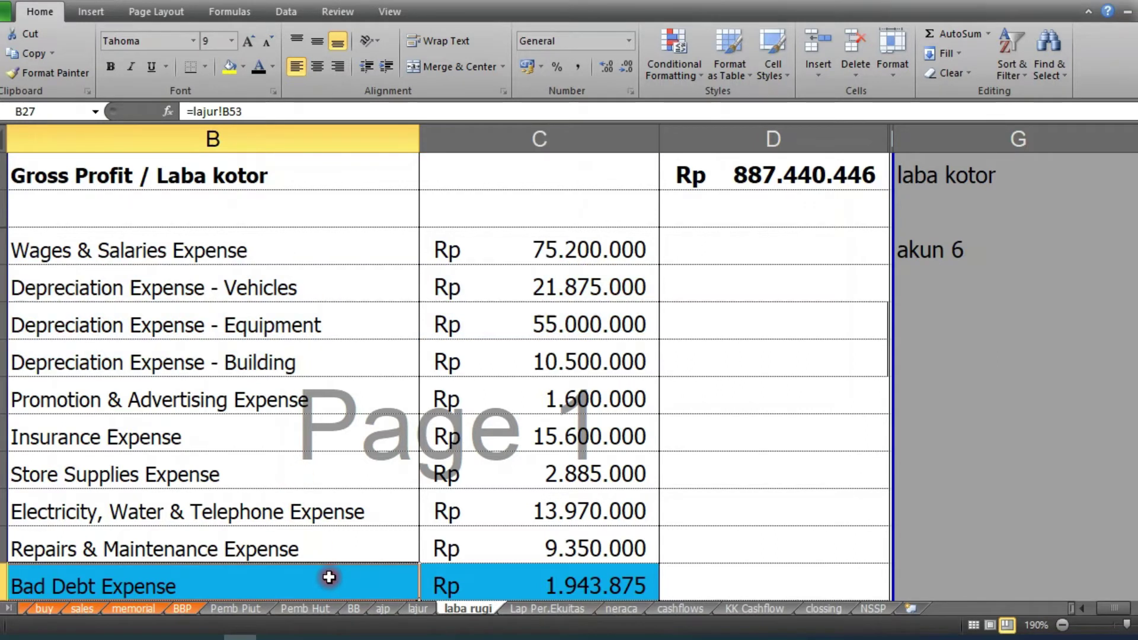
scroll(329, 576, "down", 1)
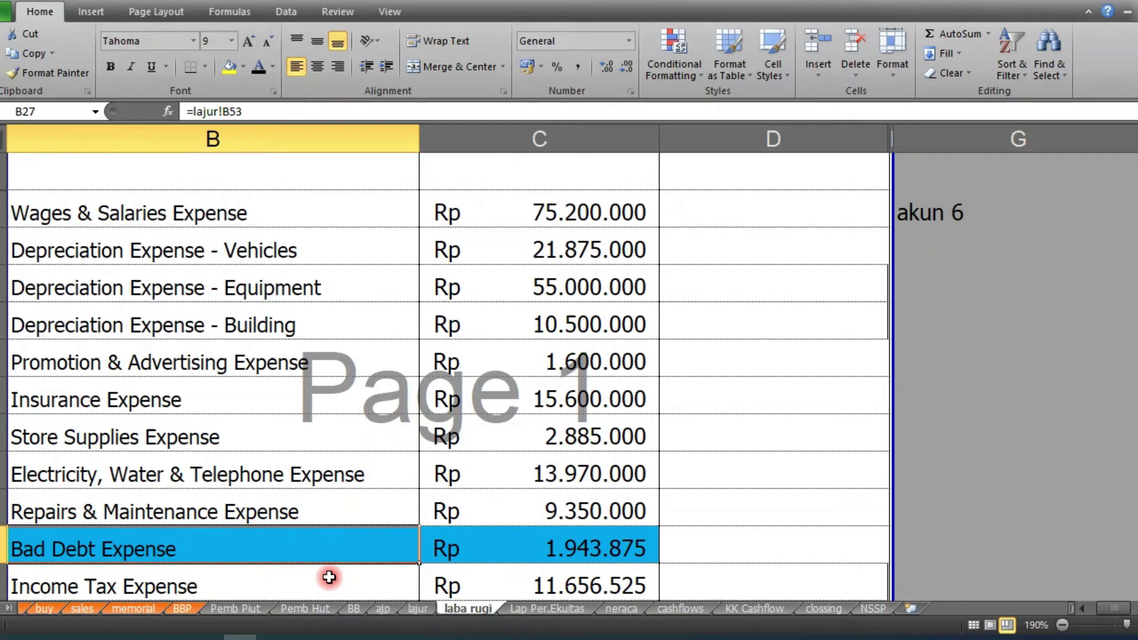
key("shift+Right")
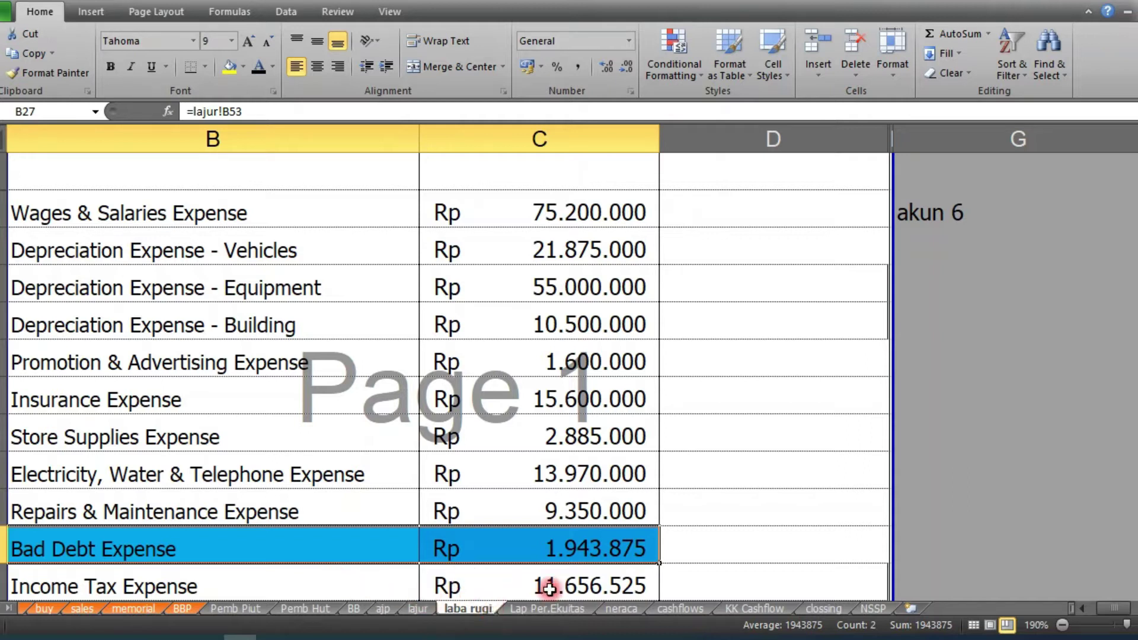
On the cashflows sheet, set the font color of the Bad Debt Expense amount in C10 to Automatic after checking it against laba rugi
left_click(665, 608)
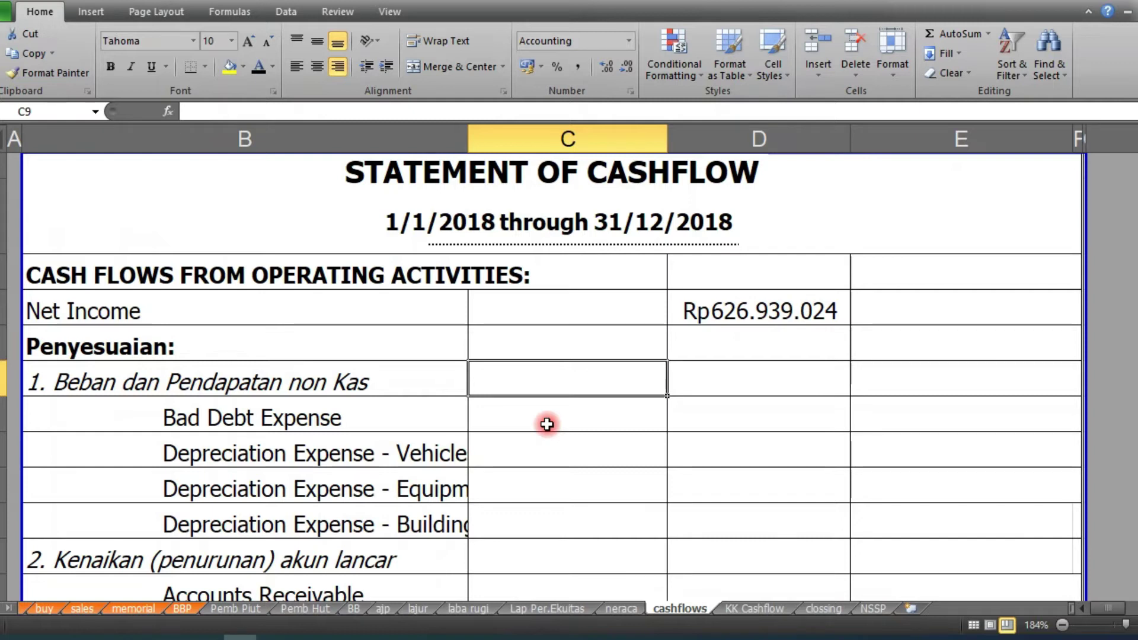
left_click(719, 409)
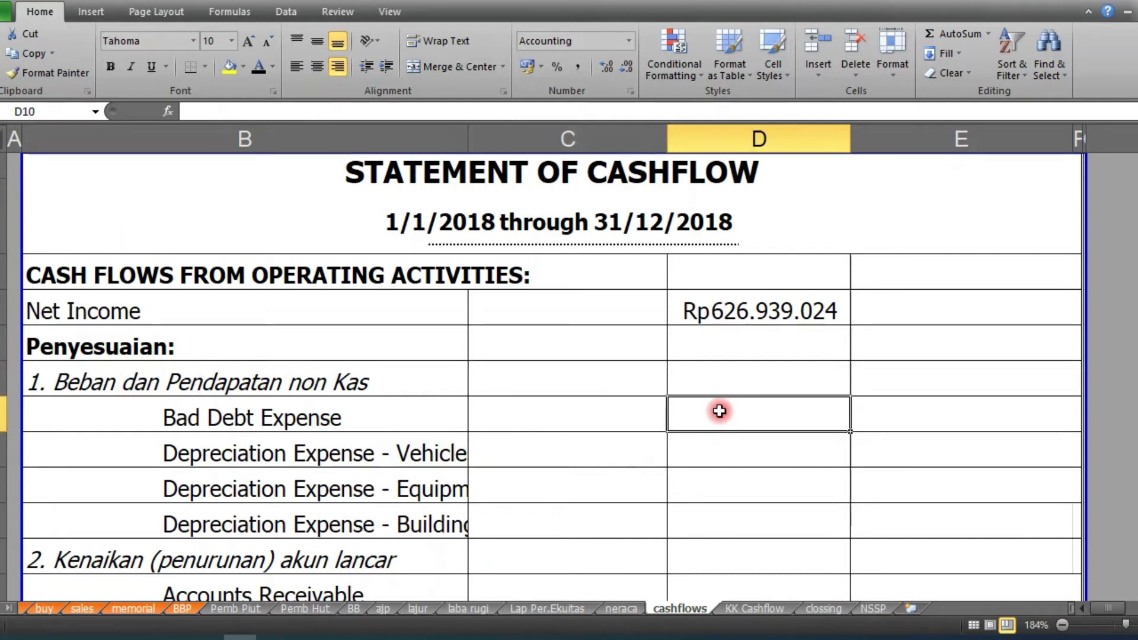
left_click(617, 422)
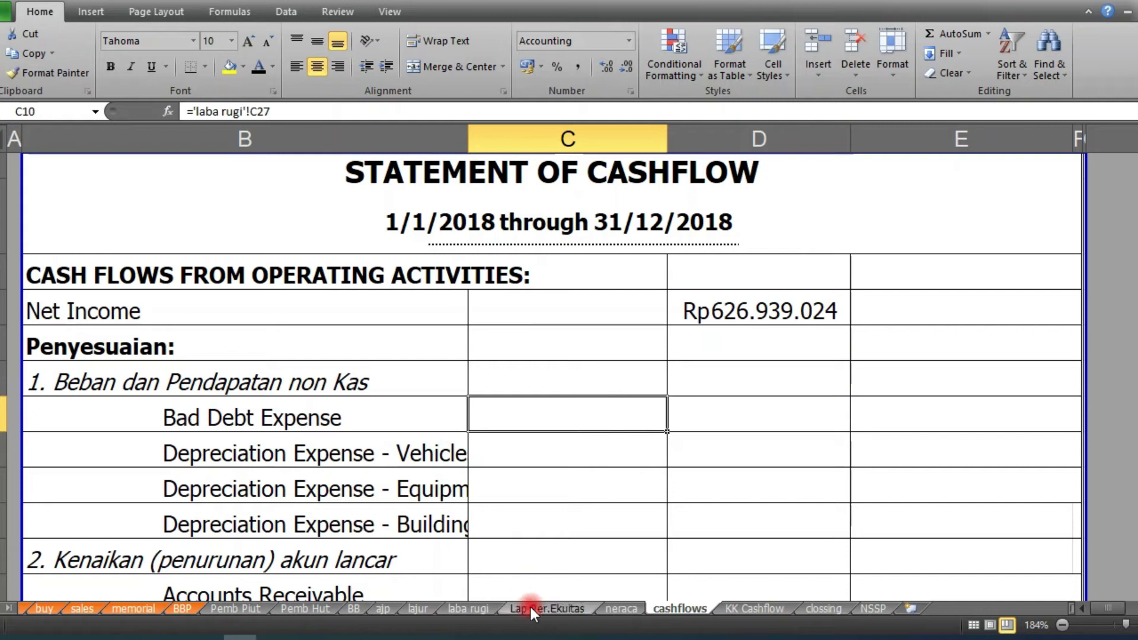
left_click(479, 610)
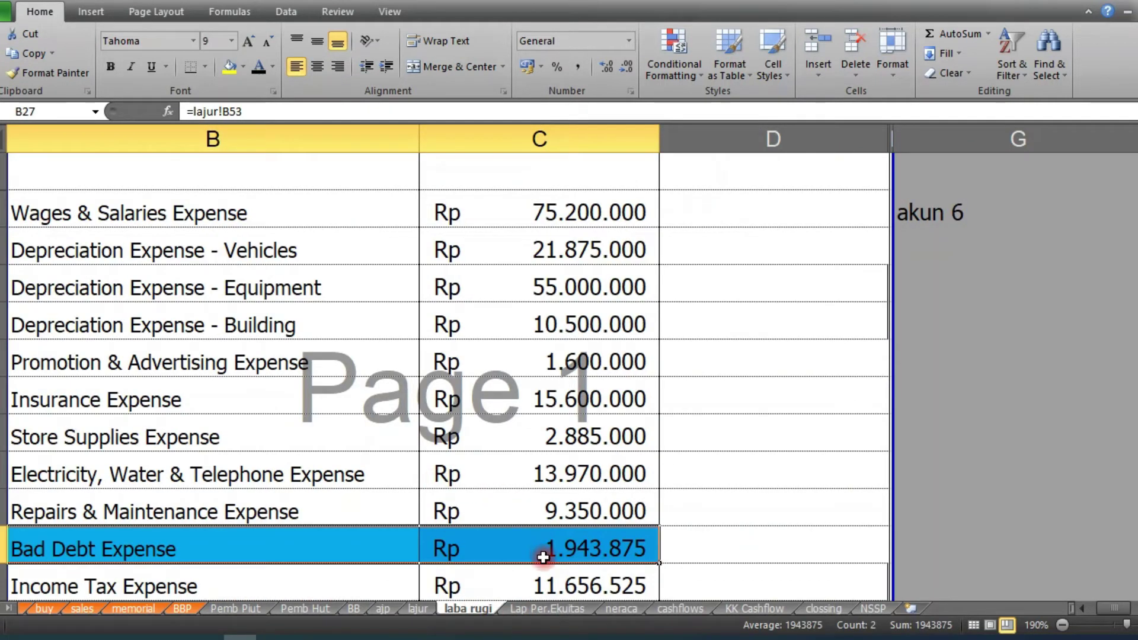
left_click(680, 610)
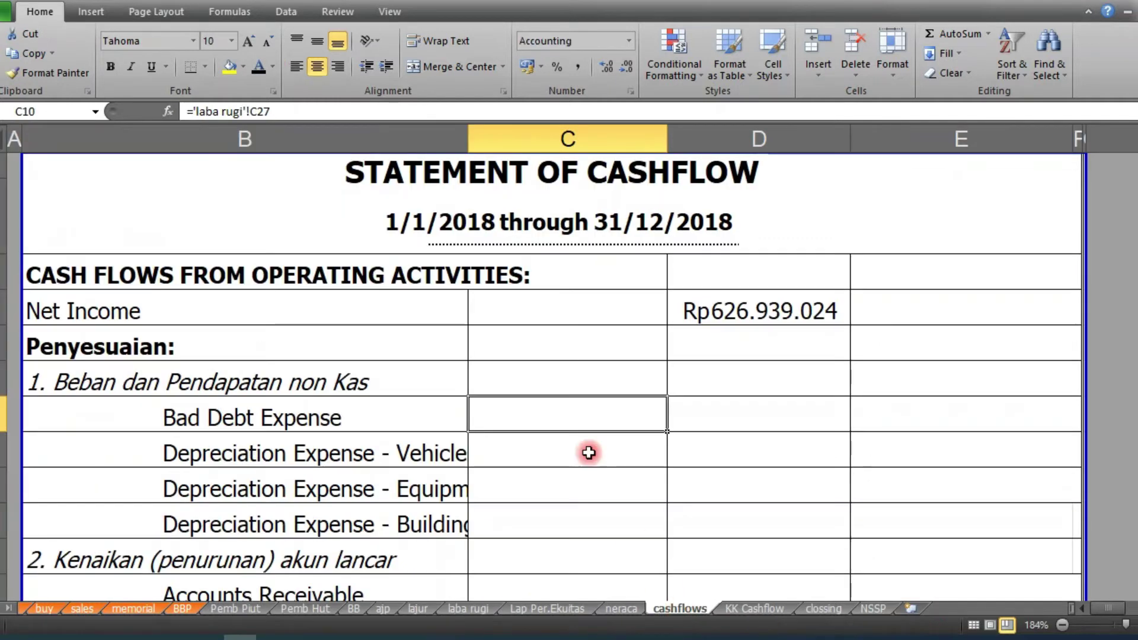
left_click(259, 64)
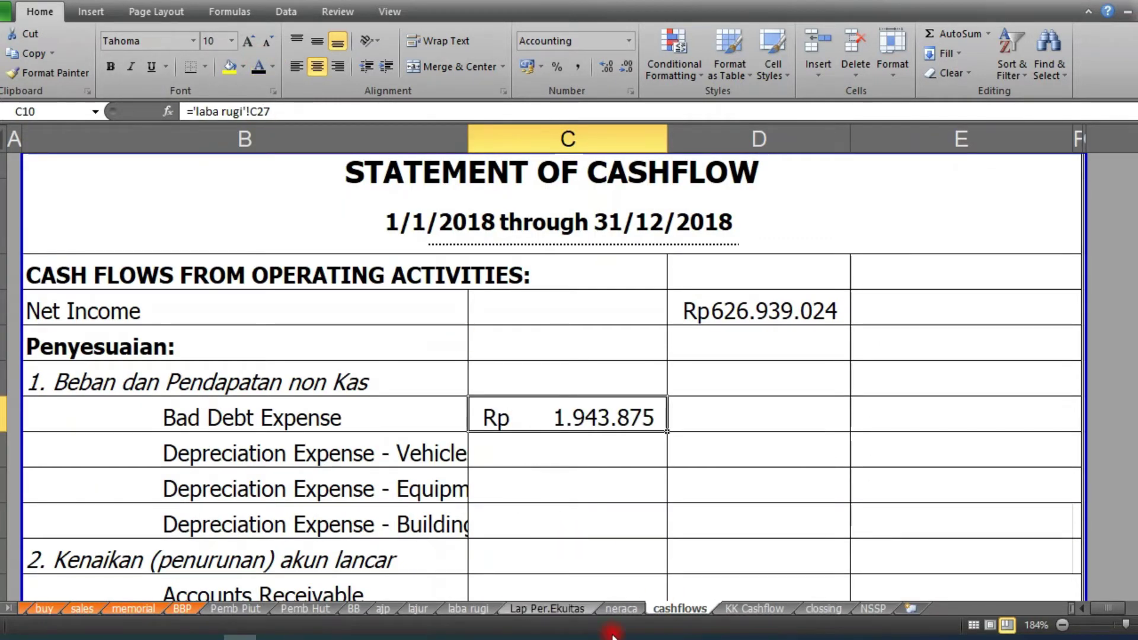
Check the three depreciation amounts on laba rugi and set the font color of C11:C13 on cashflows to Automatic
left_click(481, 612)
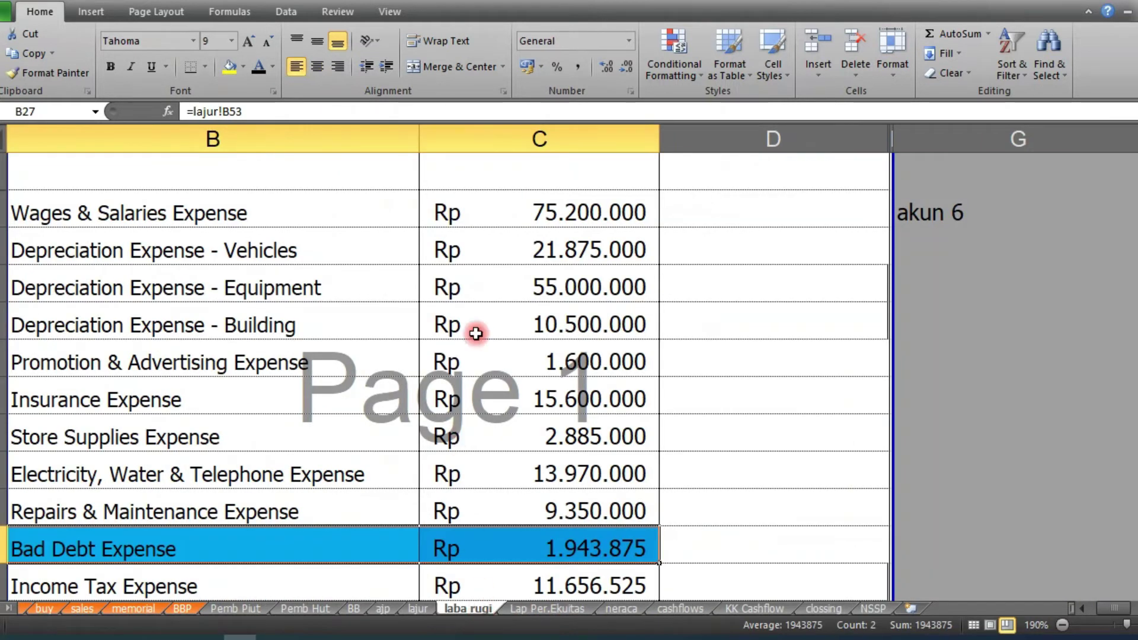
left_click_drag(514, 243, 540, 329)
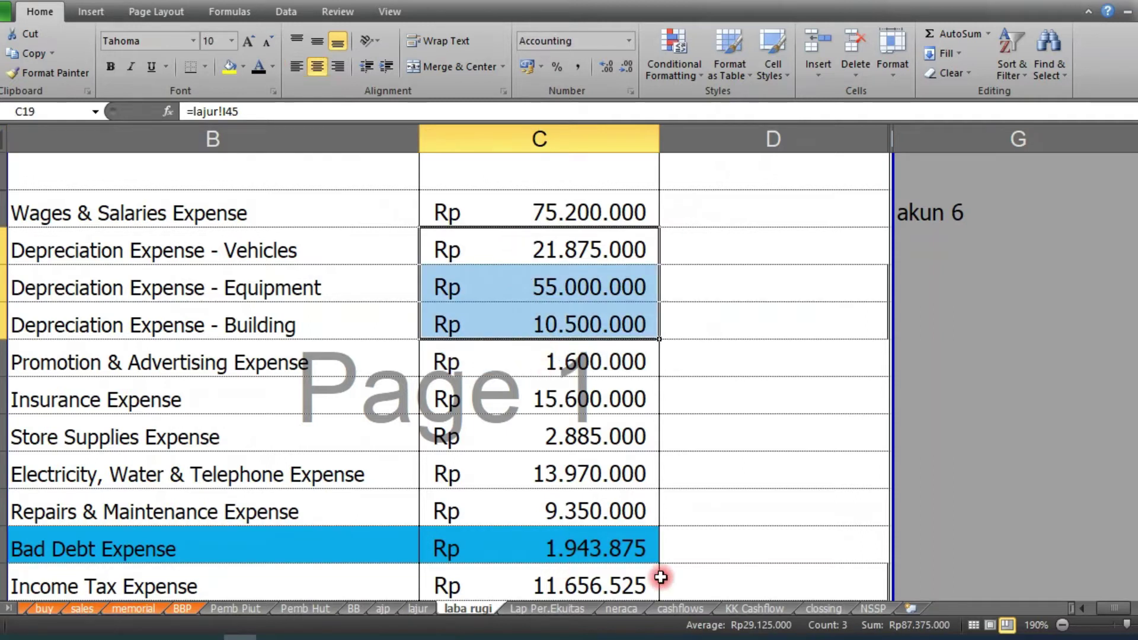
left_click(691, 609)
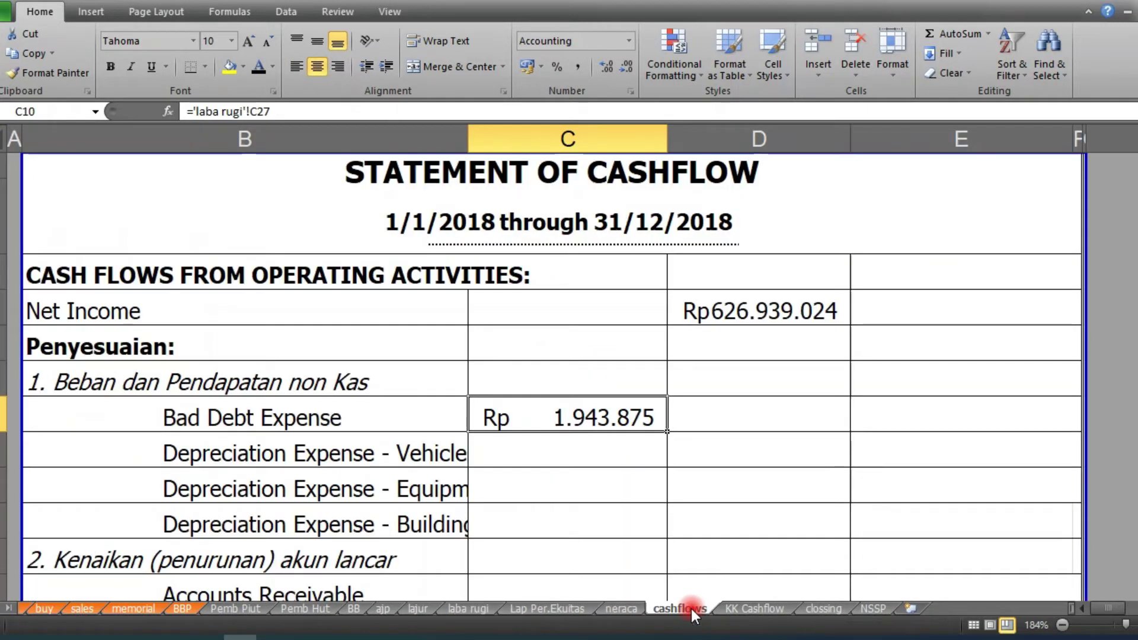
left_click_drag(602, 458, 597, 512)
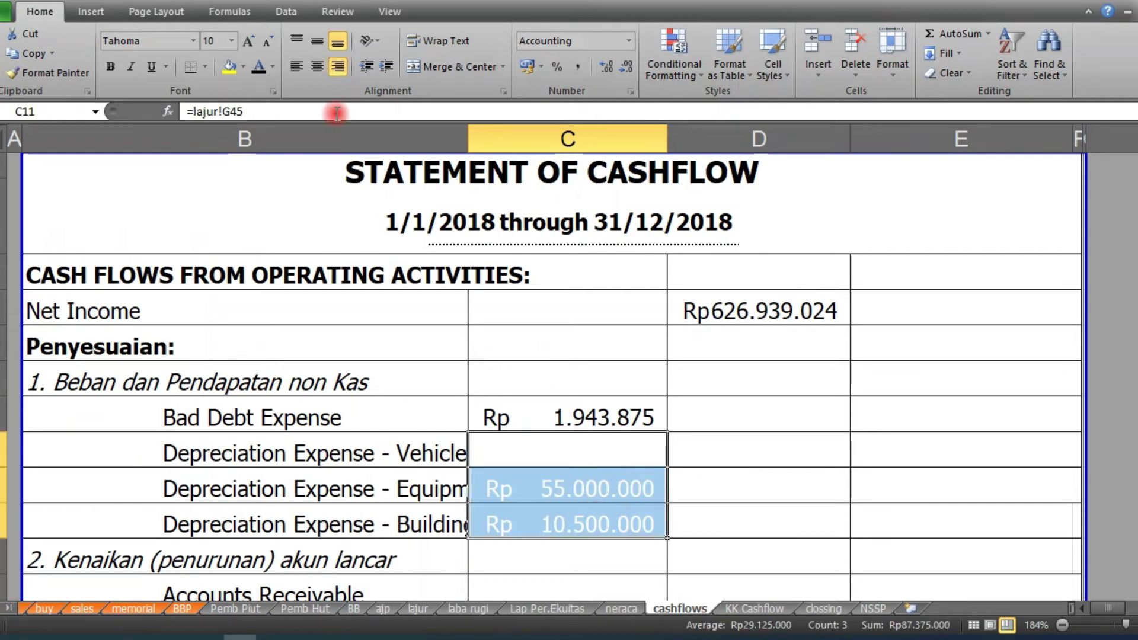
left_click(261, 61)
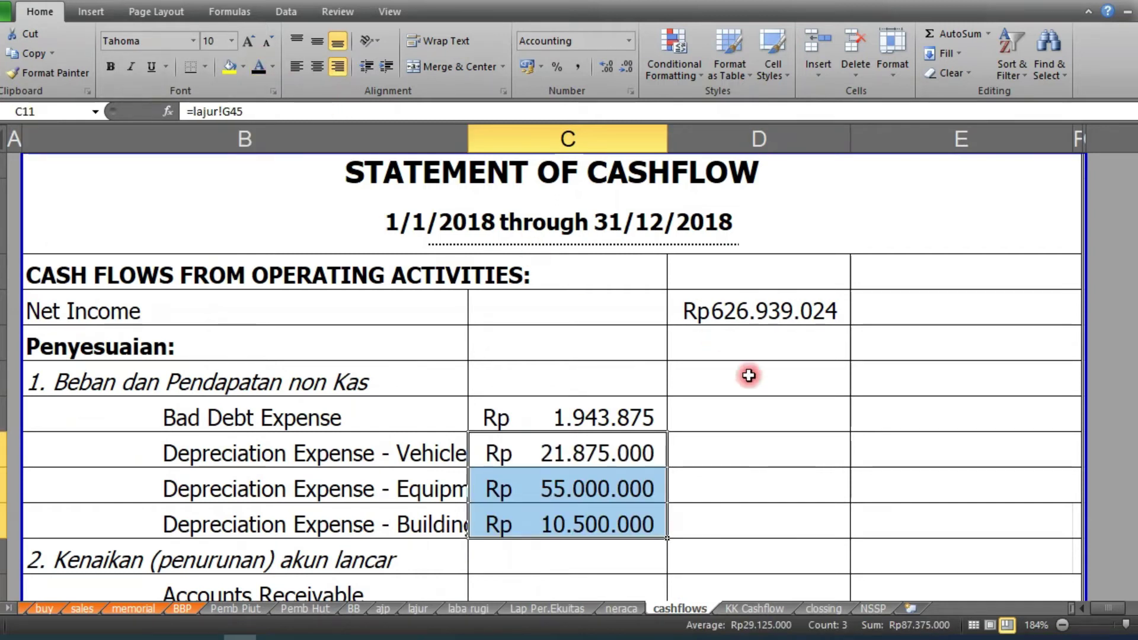
Check the Accounts Receivable difference on KK Cashflow and enter =-'KK Cashflow'!G21 in C15 of the cashflows sheet
left_click(557, 548)
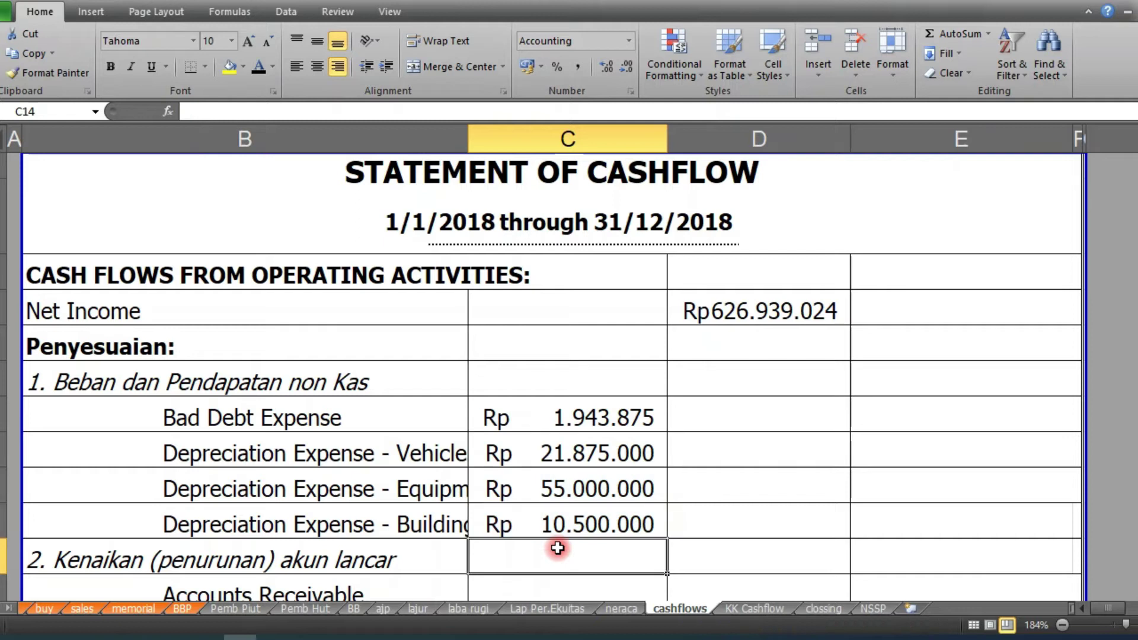
key("Down")
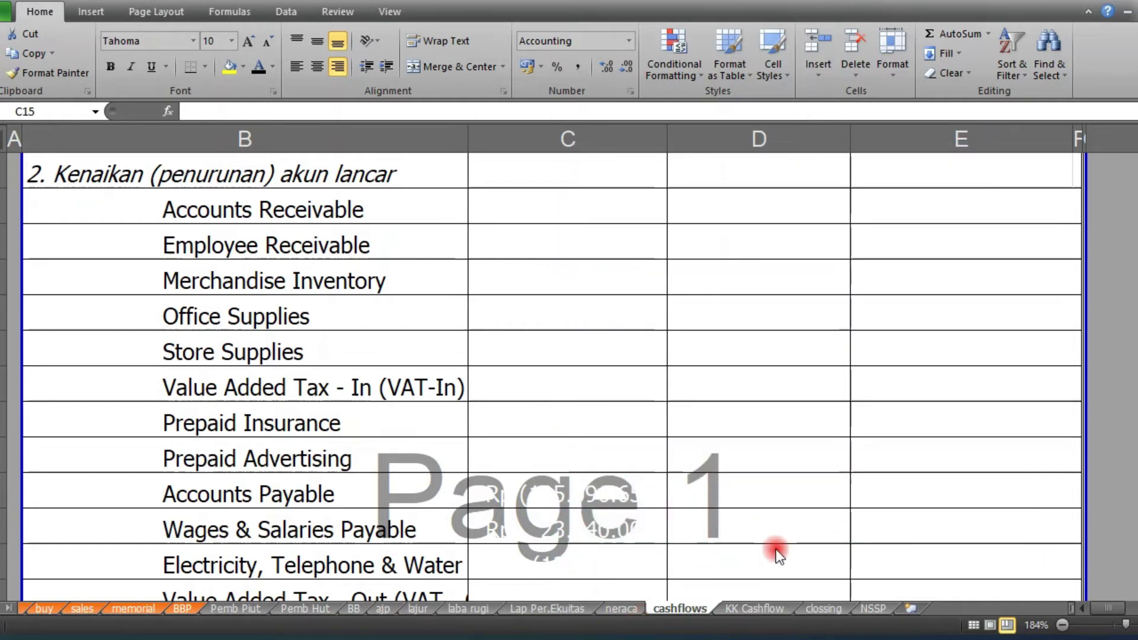
left_click(770, 606)
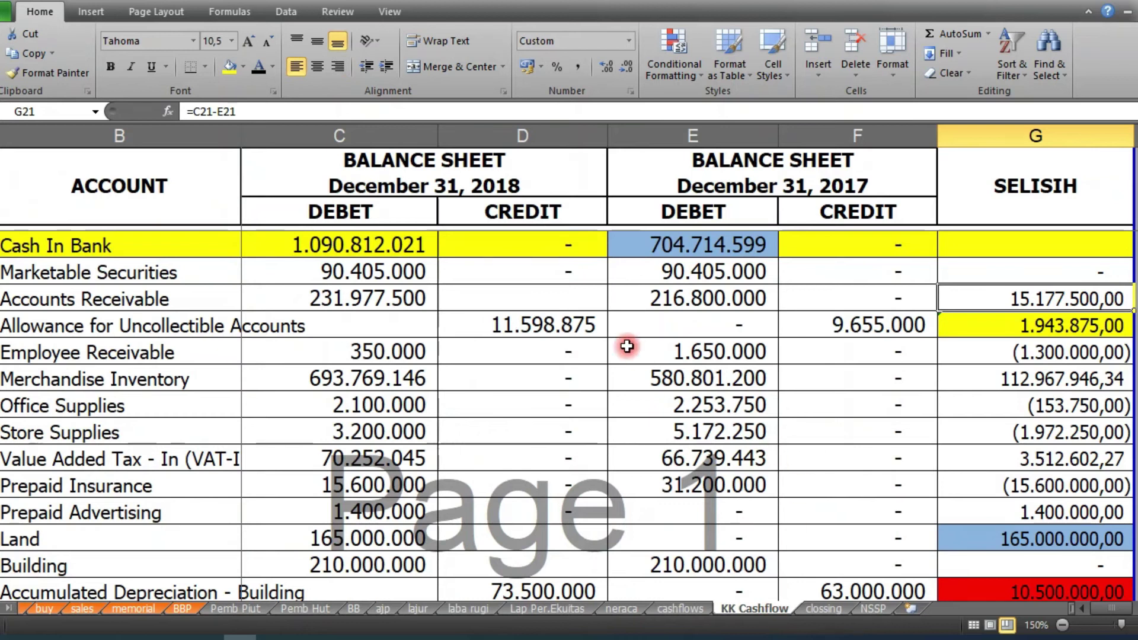
left_click(652, 296)
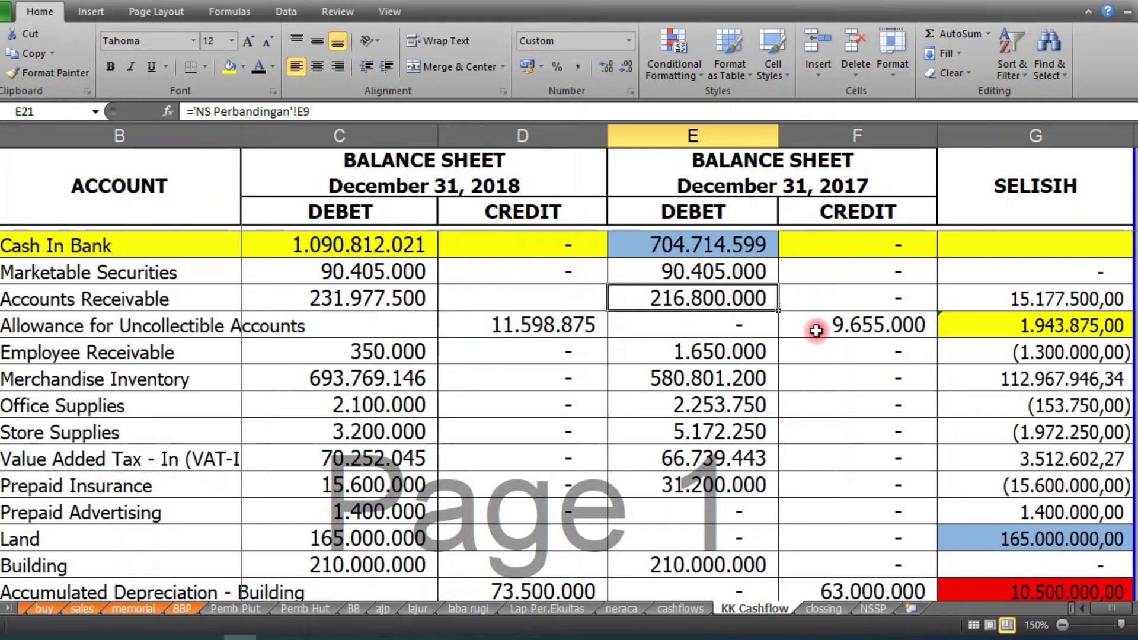
left_click(987, 301)
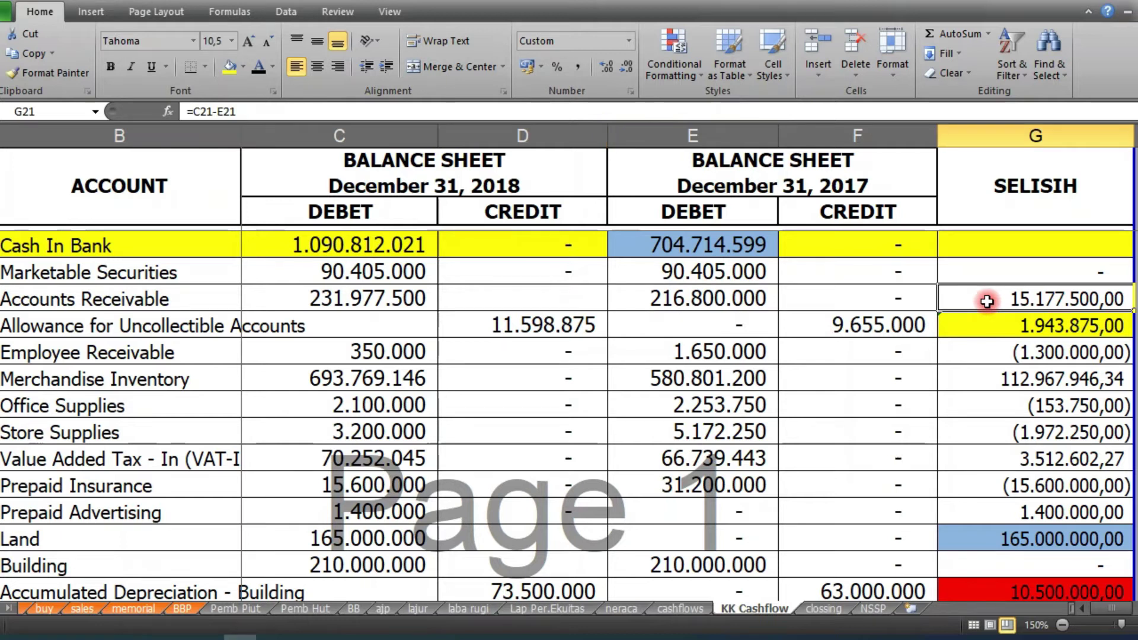
left_click(652, 609)
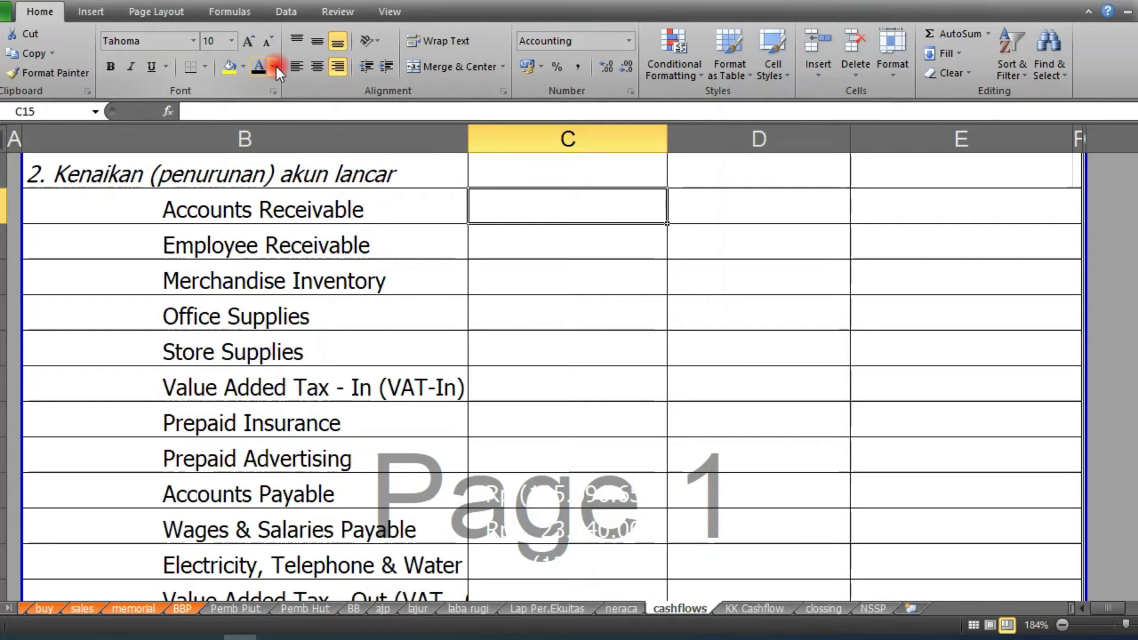
type("=-'KK Cashflow'!G21")
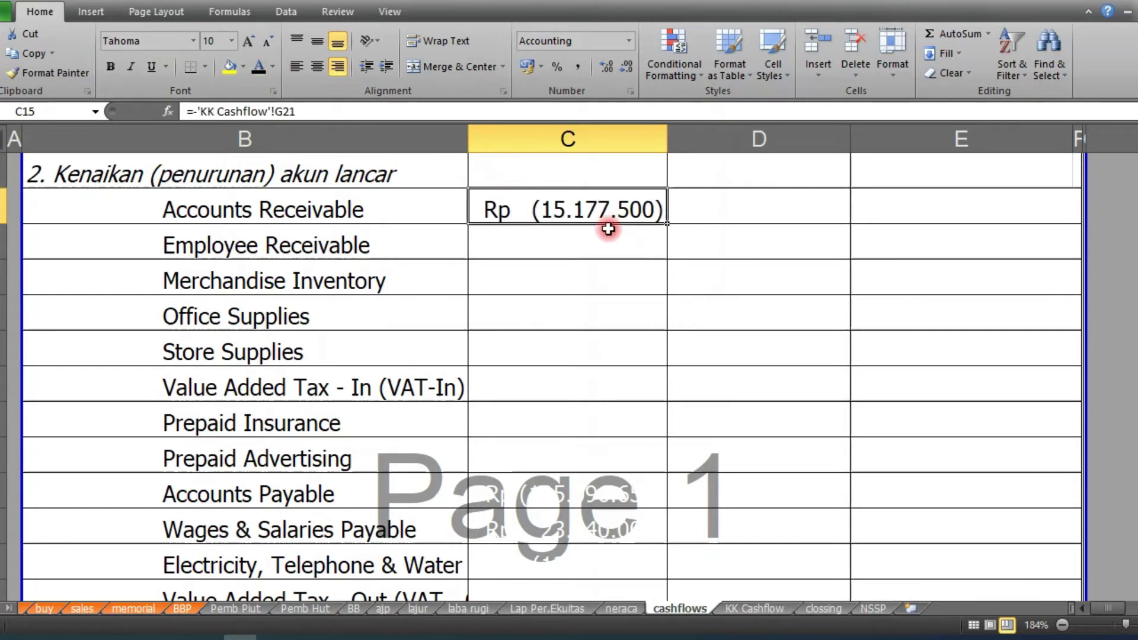
Compare the Allowance for Uncollectible Accounts difference on KK Cashflow with the Bad Debt Expense adjustment on the cashflows sheet
left_click(751, 606)
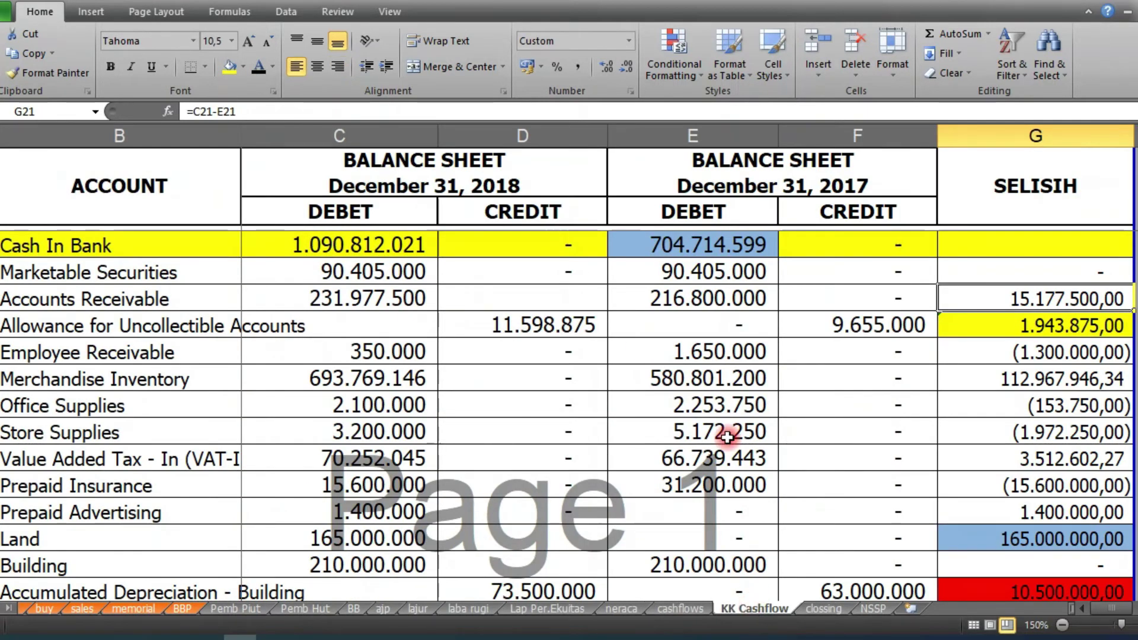
left_click(711, 349)
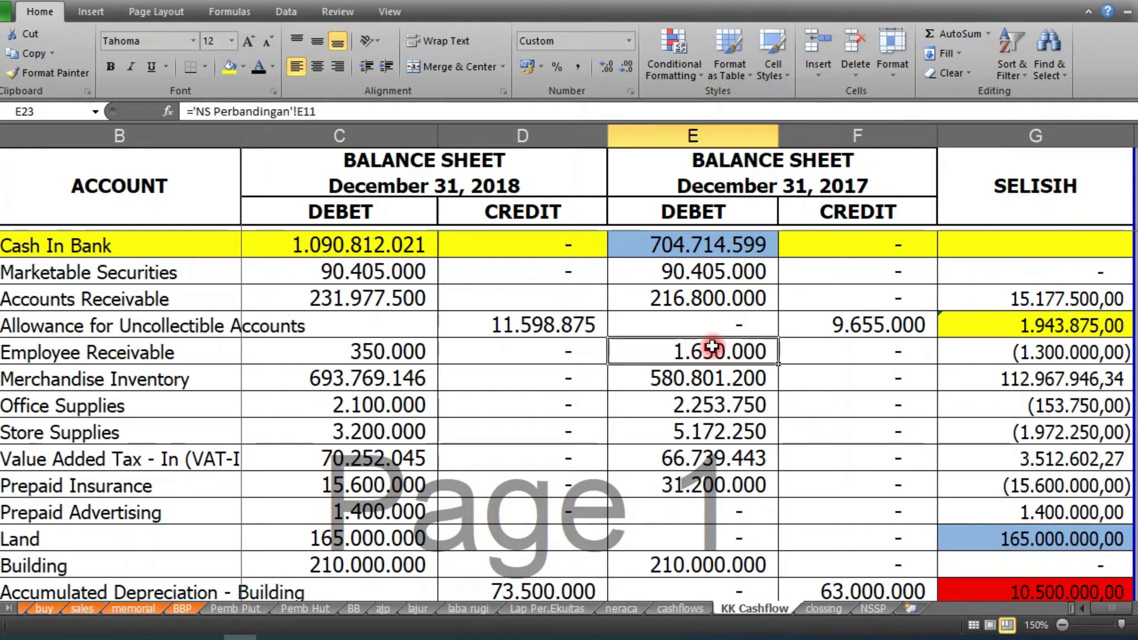
left_click(698, 327)
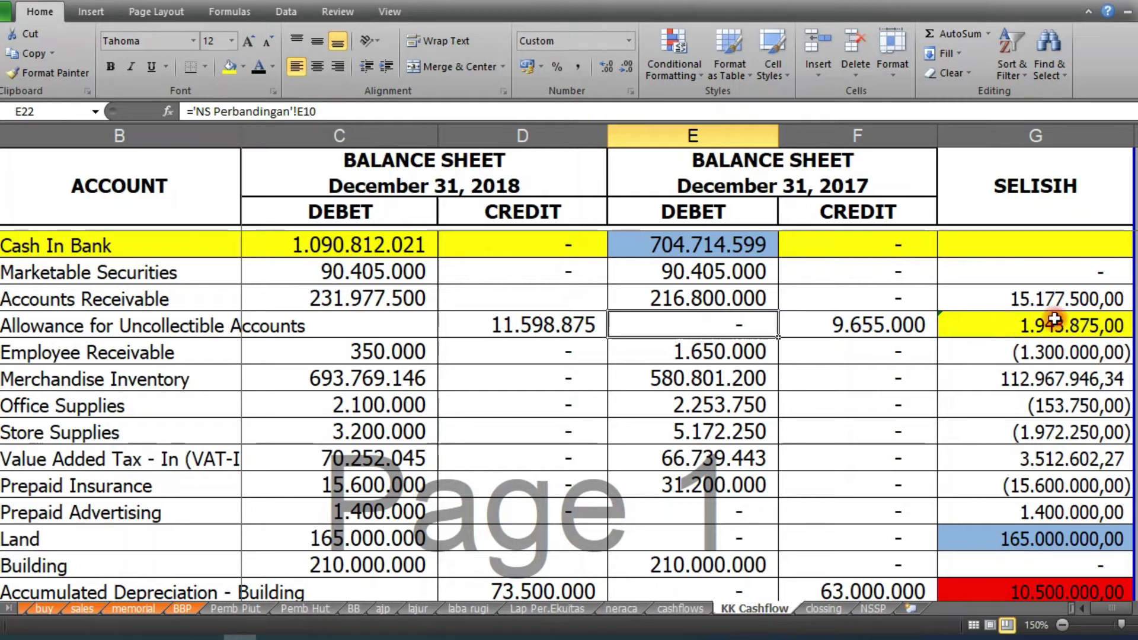
left_click(1028, 326)
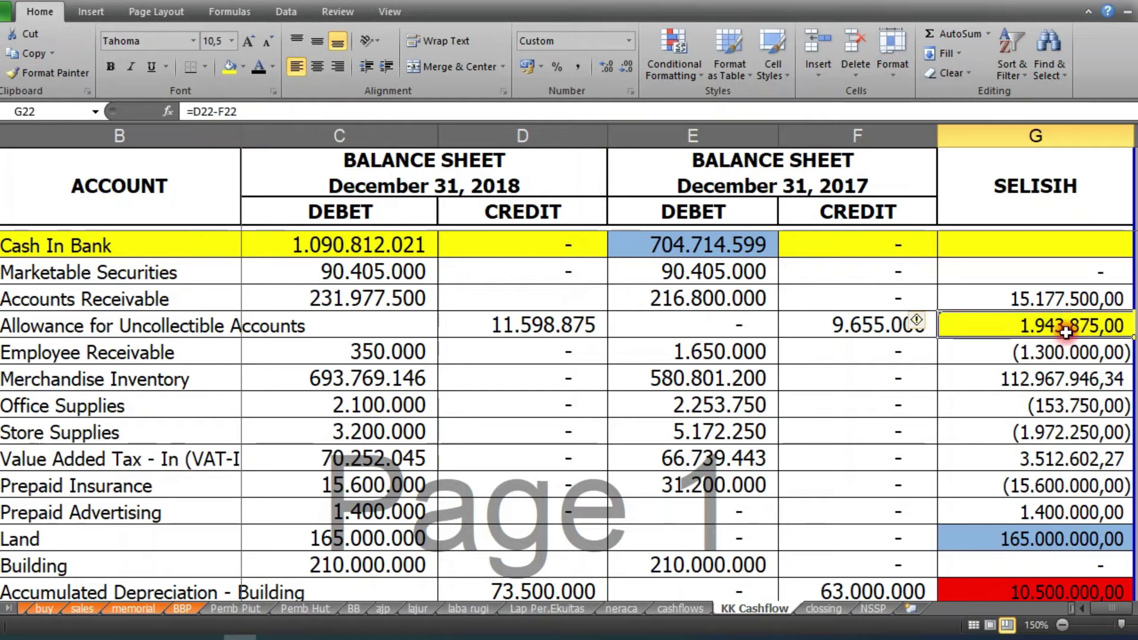
left_click(687, 607)
key("Up")
key("Up")
key("Up")
key("Up")
key("Up")
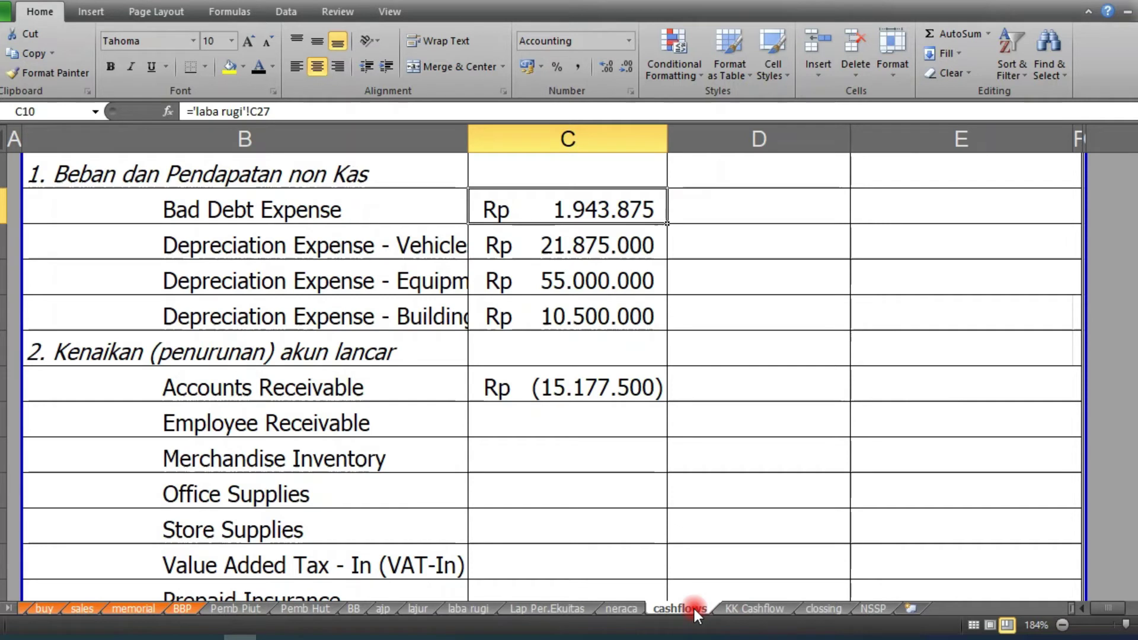
left_click_drag(543, 205, 396, 211)
left_click(746, 606)
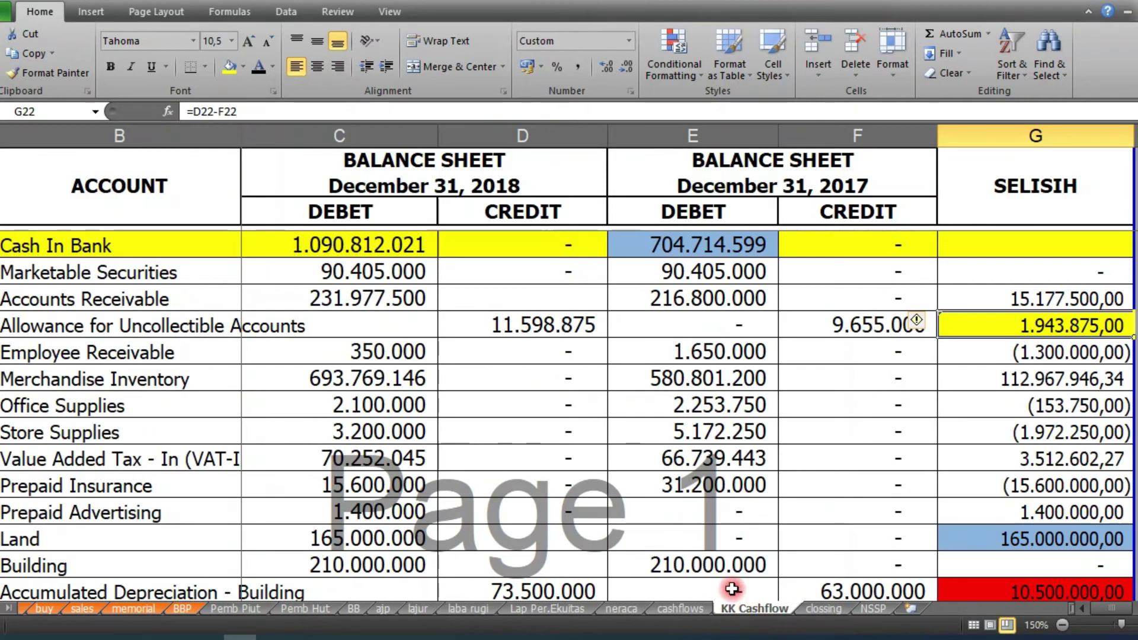
left_click(487, 327)
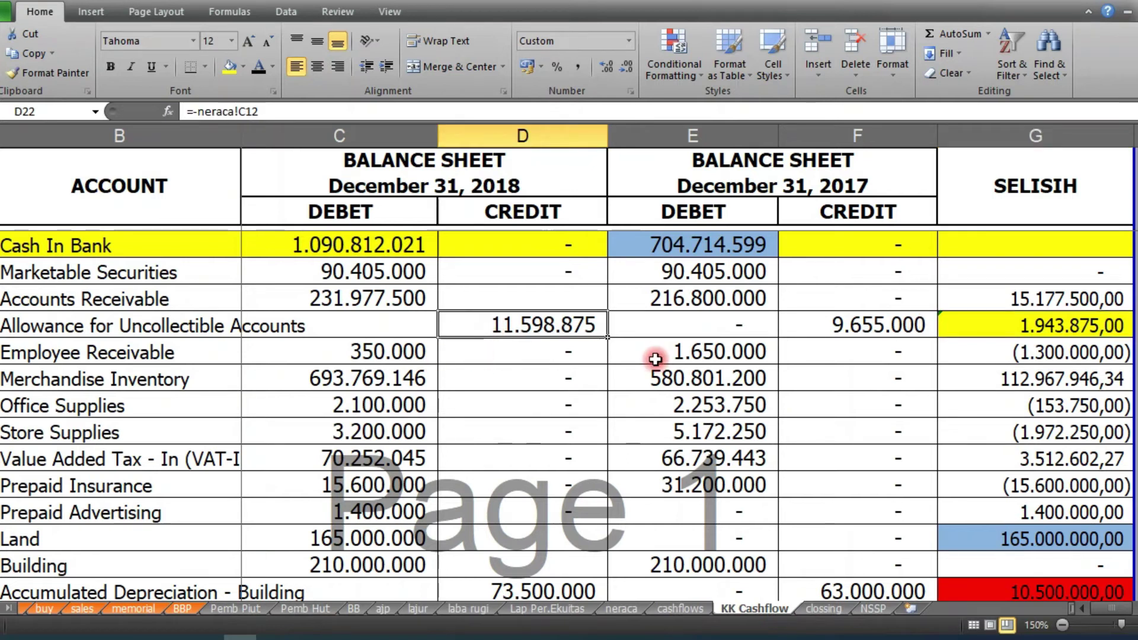
Check the Employee Receivable balances and difference on KK Cashflow and set the font color of C16 on cashflows to Automatic
left_click(703, 358)
left_click(702, 353)
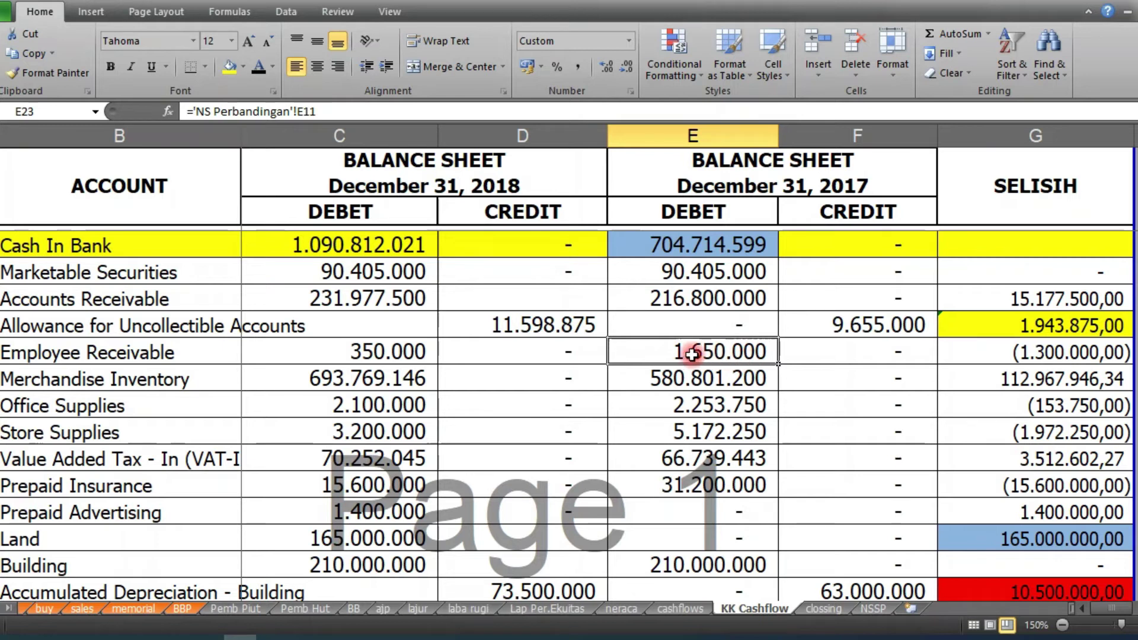
left_click(423, 350)
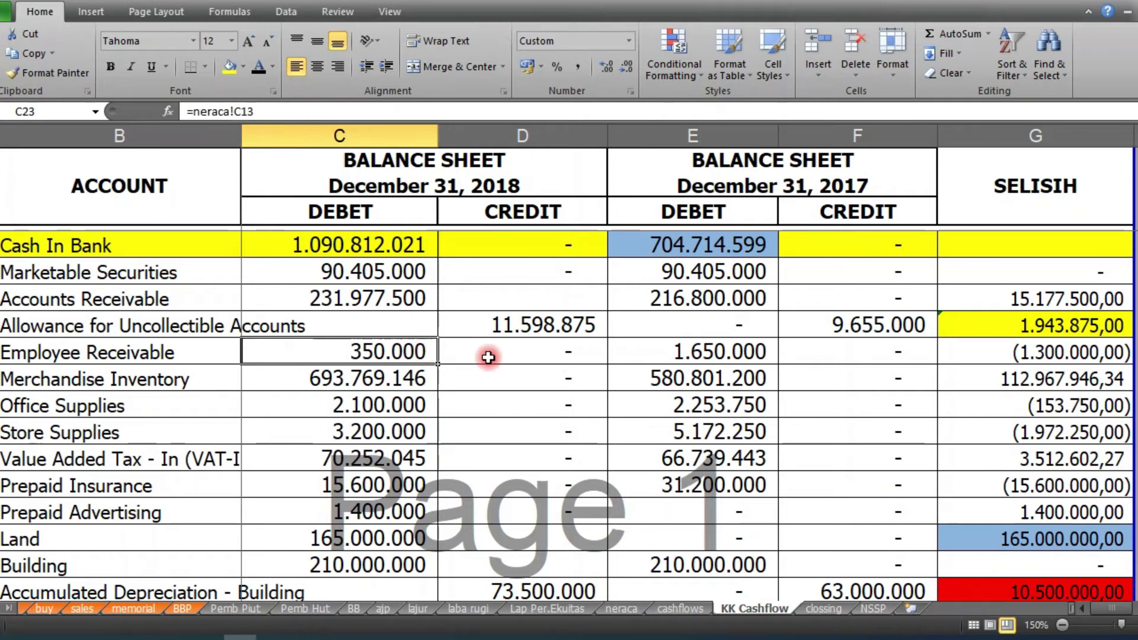
left_click(641, 363)
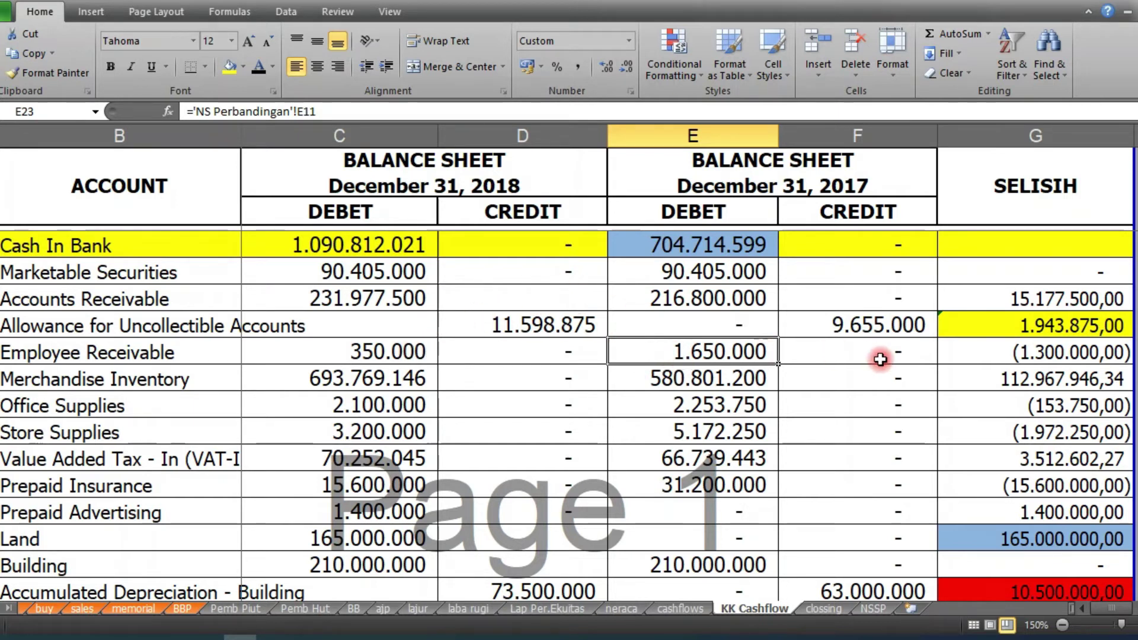
left_click(969, 363)
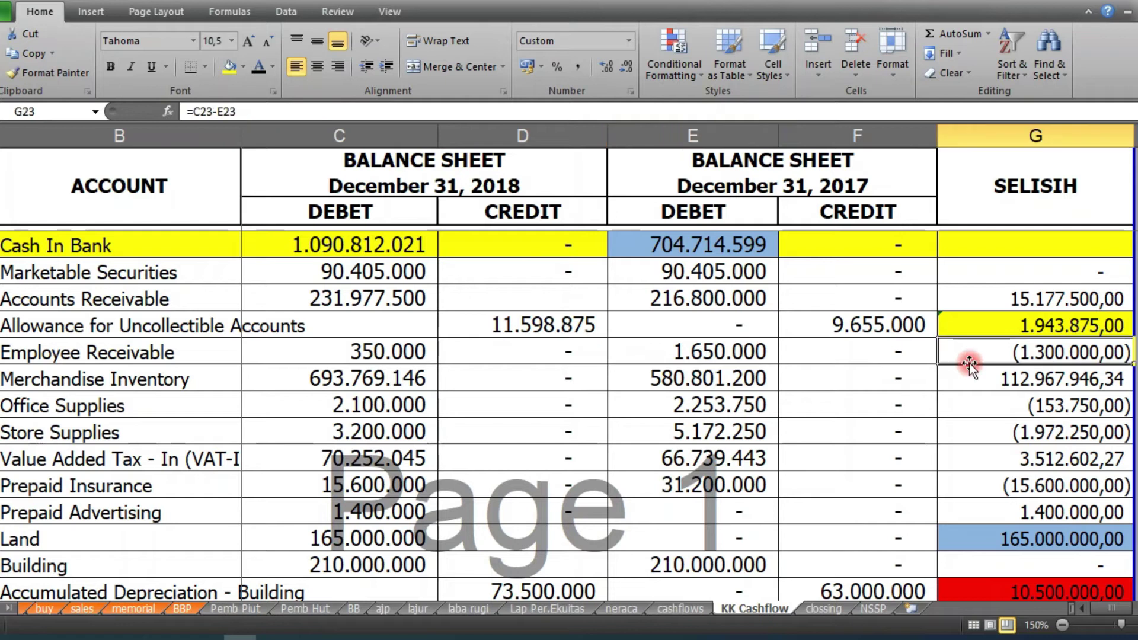
left_click(687, 610)
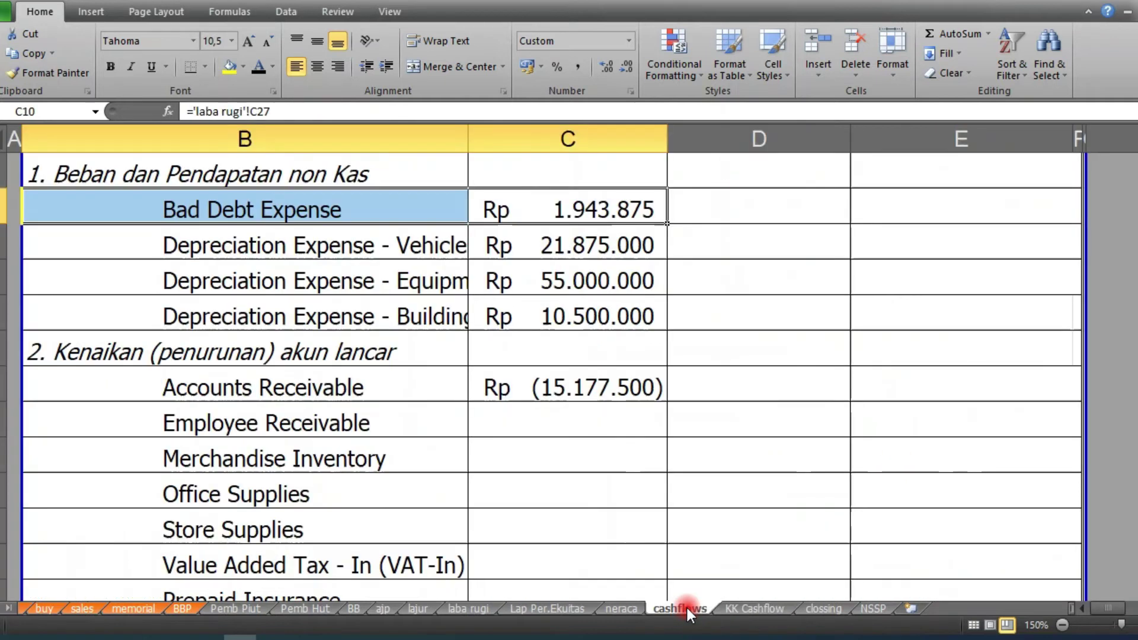
left_click(588, 419)
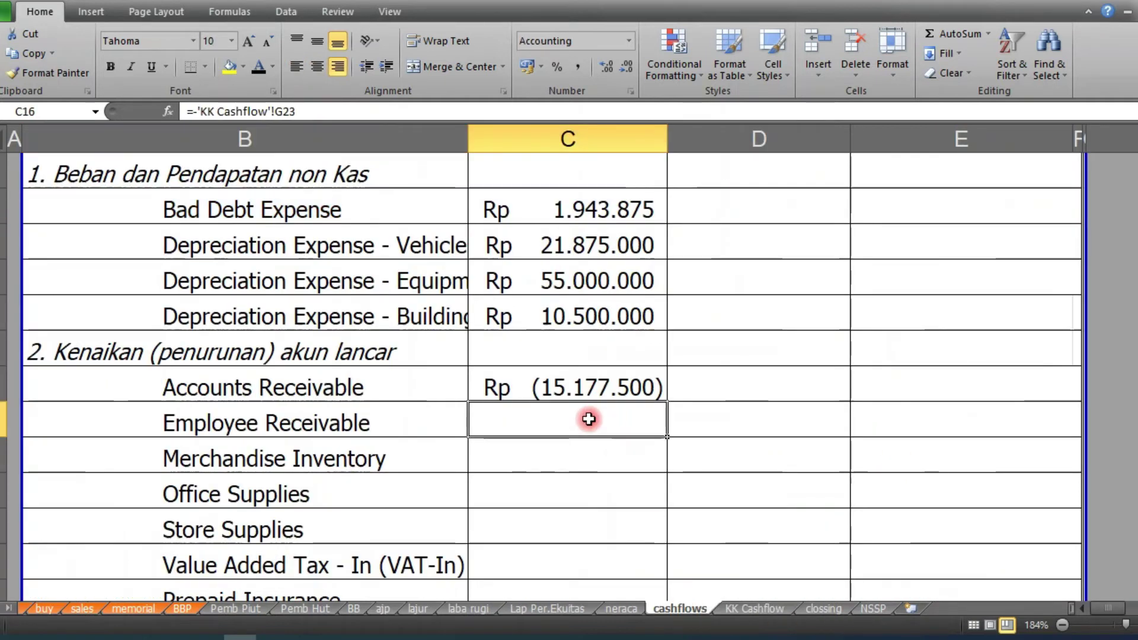
left_click(257, 67)
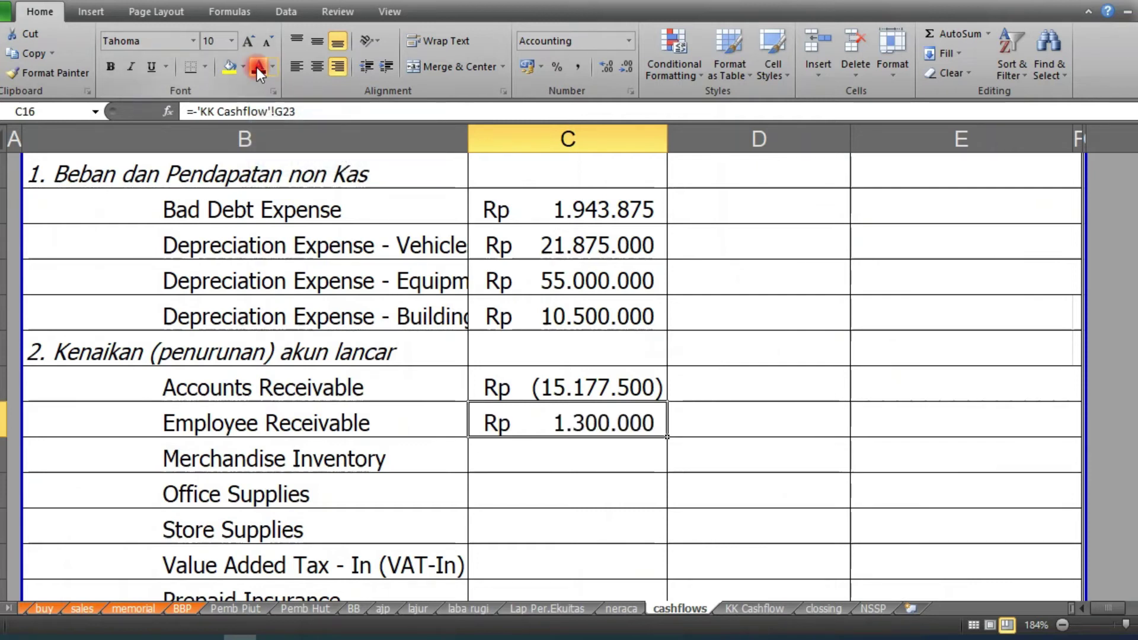
Check the Merchandise Inventory difference on KK Cashflow and set the font color of C17 on cashflows to Automatic
left_click(734, 605)
left_click(663, 507)
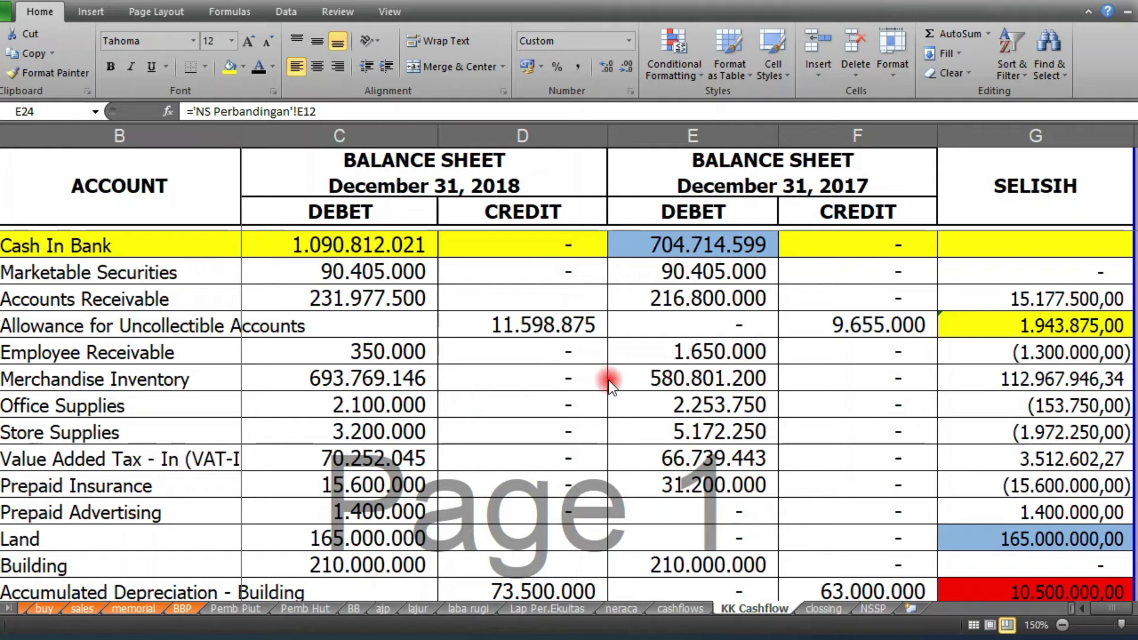
left_click(646, 385)
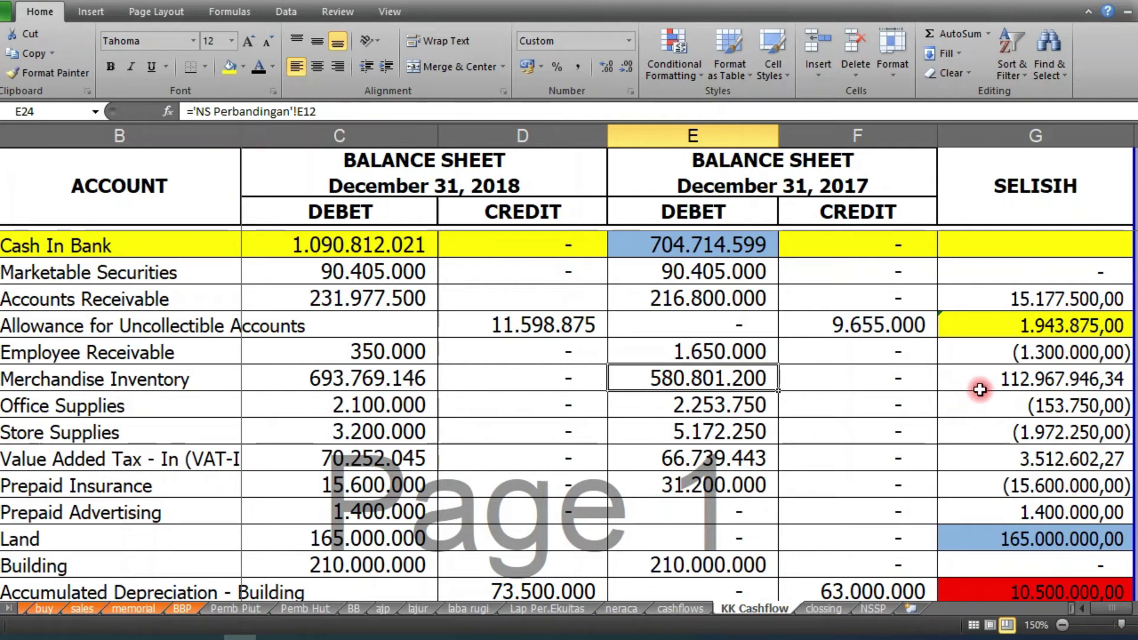
left_click(975, 388)
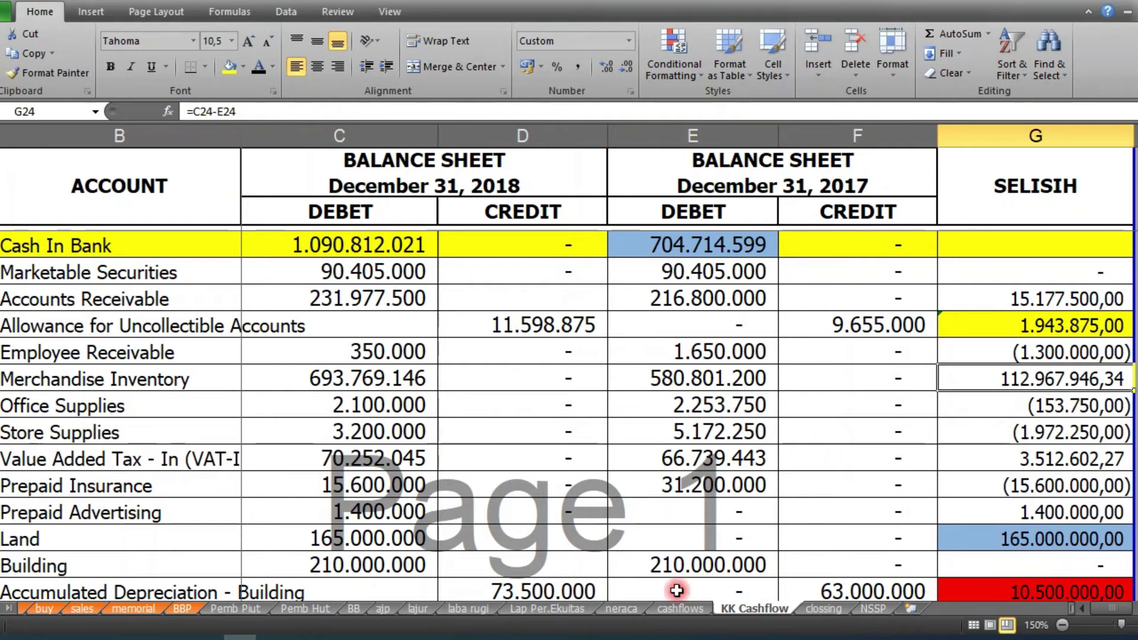
left_click(681, 608)
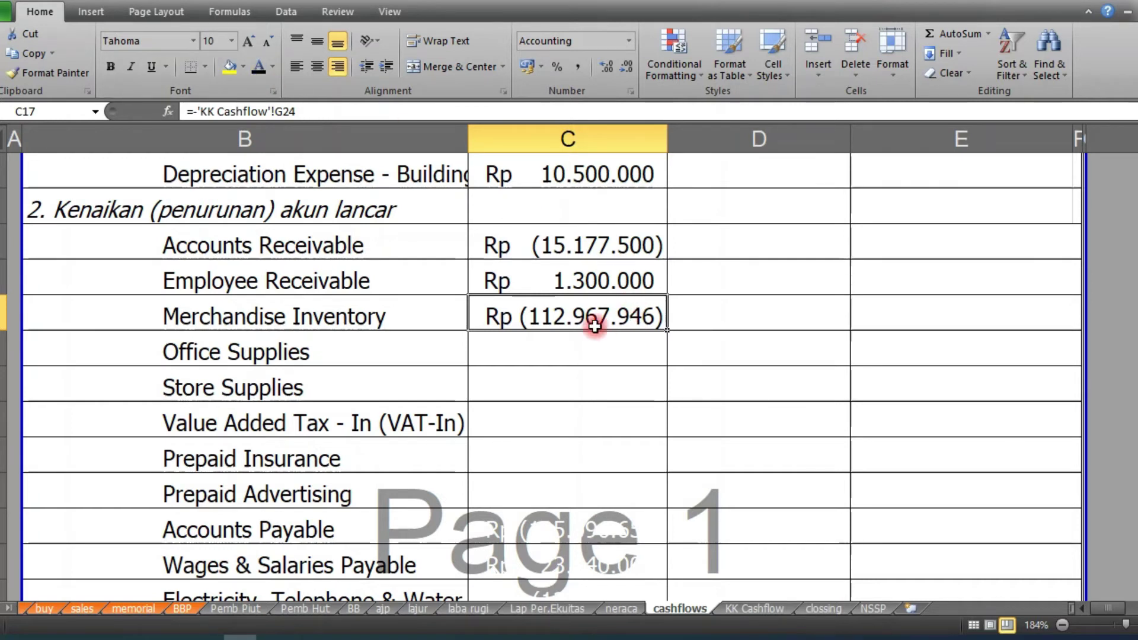
Set the font color of the Office Supplies through Prepaid Advertising amounts in C18:C22 to Automatic
left_click(567, 355)
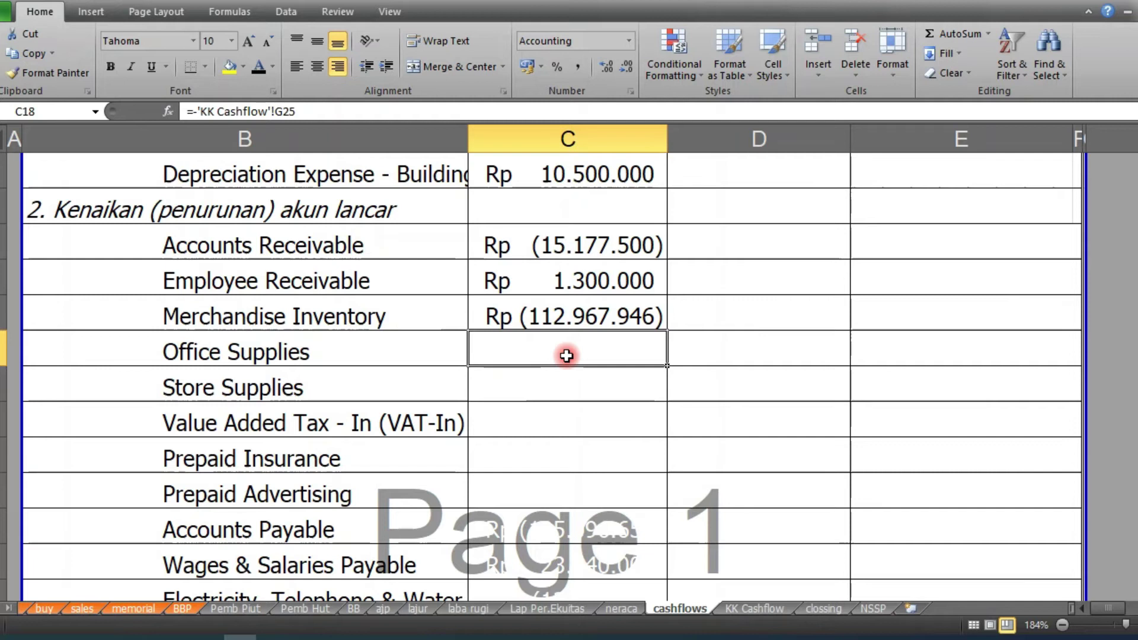
key("shift+Down")
key("shift+Down")
key("shift+Down")
key("shift+Down")
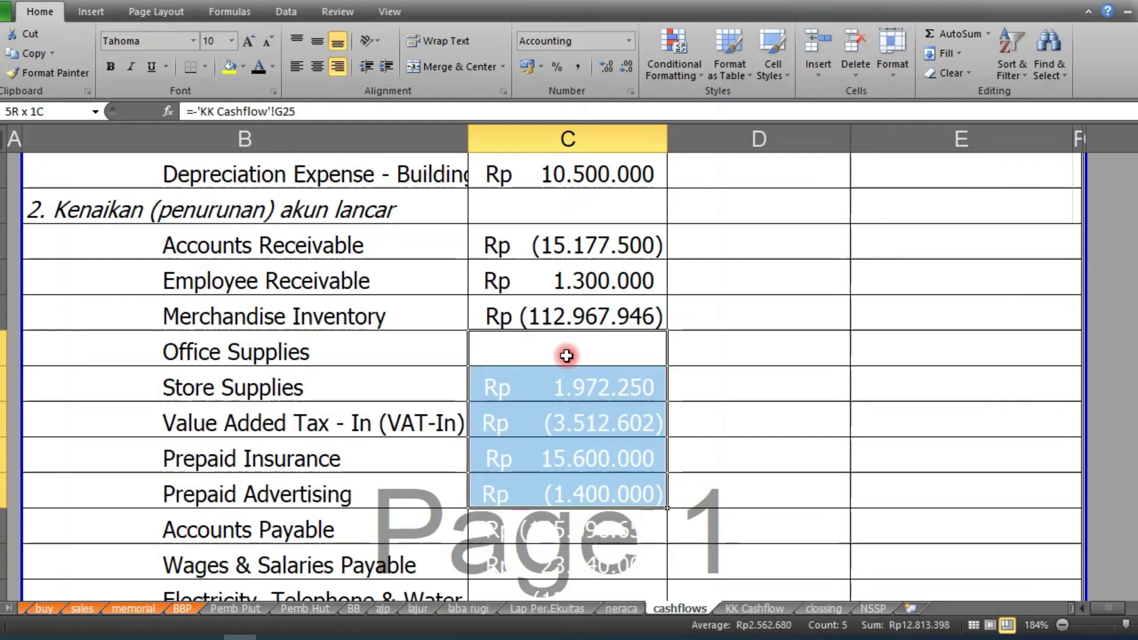
left_click(255, 66)
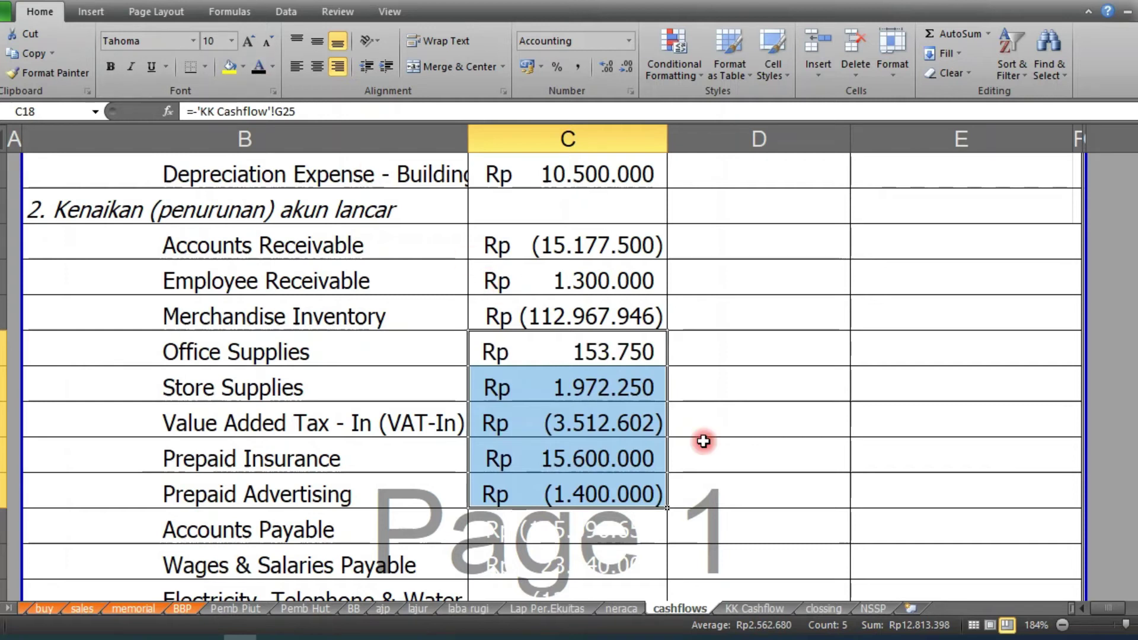
Review the remaining current account rows on cashflows, from Accounts Payable down to Net Cash Provided By Operating Activities
key("Down")
key("Down")
key("Down")
key("Down")
key("Down")
key("Down")
key("Down")
key("Down")
key("Down")
key("Down")
key("Down")
key("Down")
key("Down")
key("Down")
key("Down")
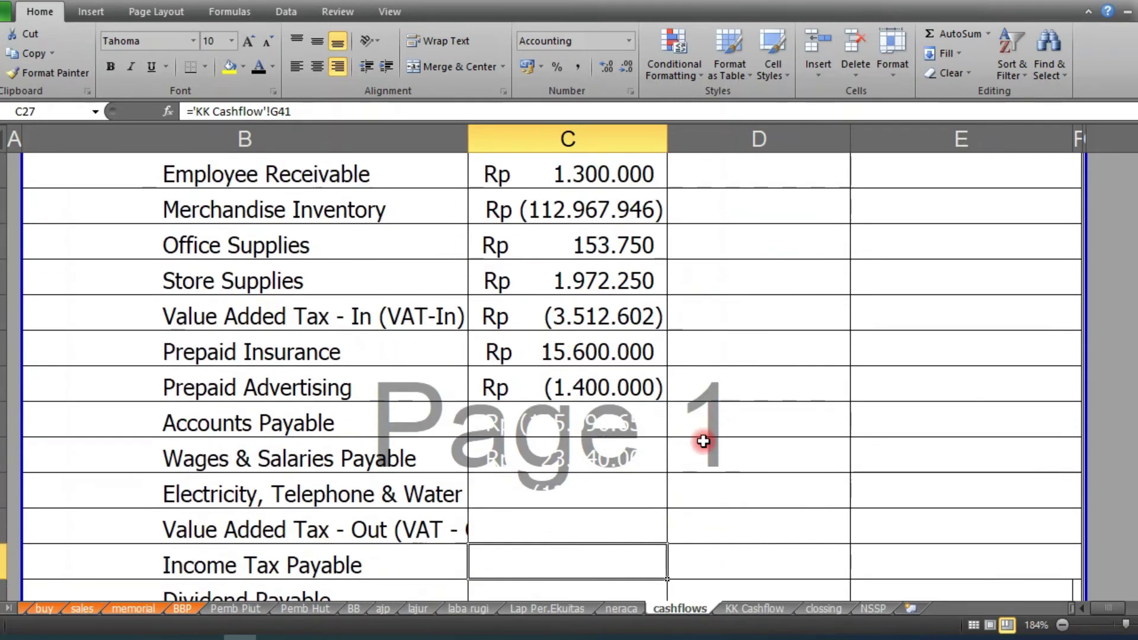
key("Down")
key("Down")
key("Up")
key("Up")
key("Up")
key("Up")
key("Up")
key("Up")
key("Up")
key("Up")
key("Up")
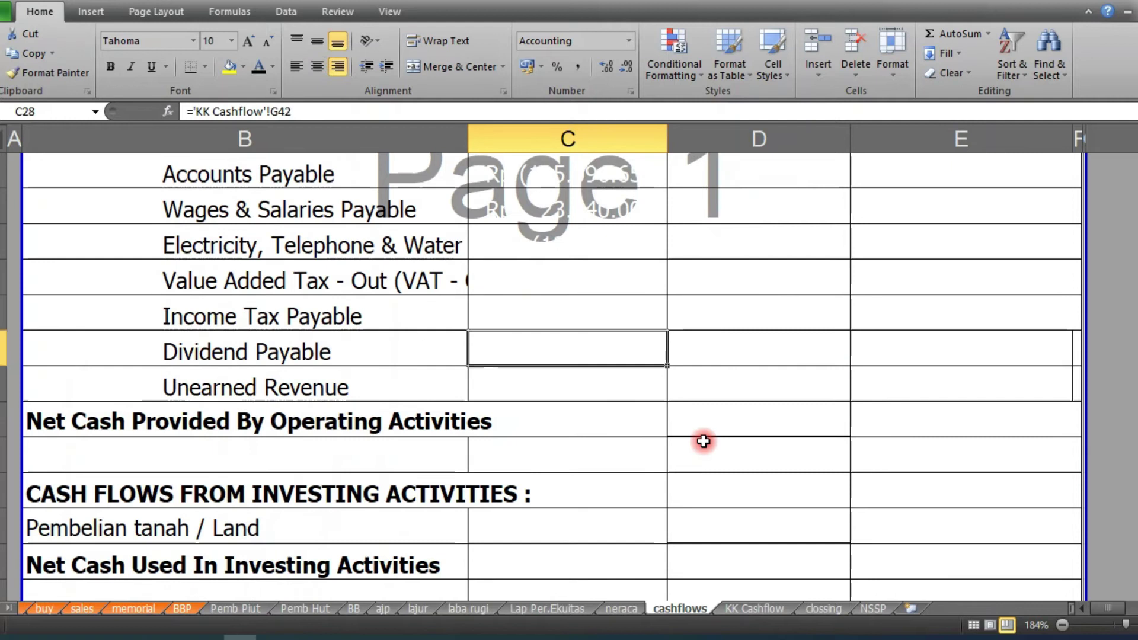
key("Up")
key("Up")
key("Up")
key("Down")
key("Down")
key("Down")
key("Down")
key("Down")
key("Down")
key("Down")
key("Down")
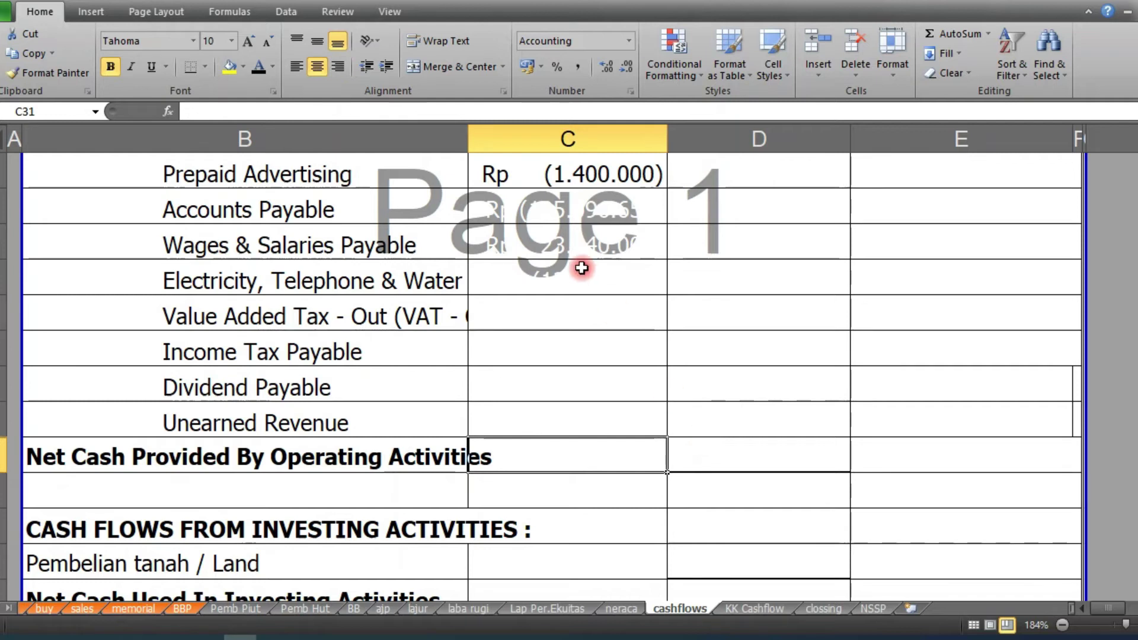
Look through the account rows on KK Cashflow from Prepaid Insurance down to the payables
left_click(755, 602)
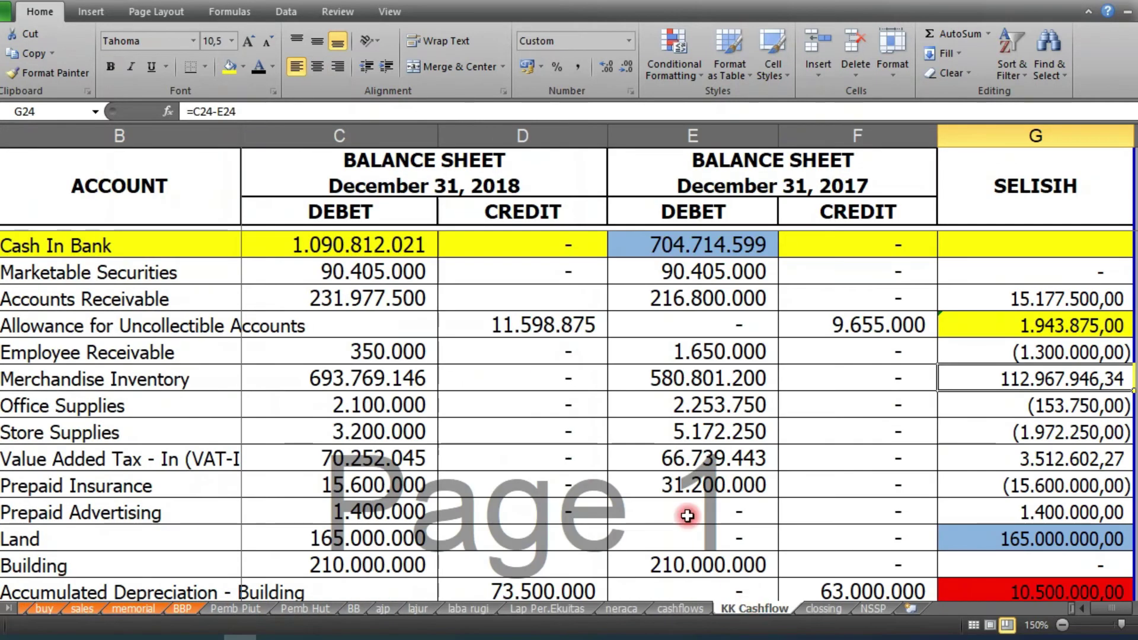
left_click(482, 482)
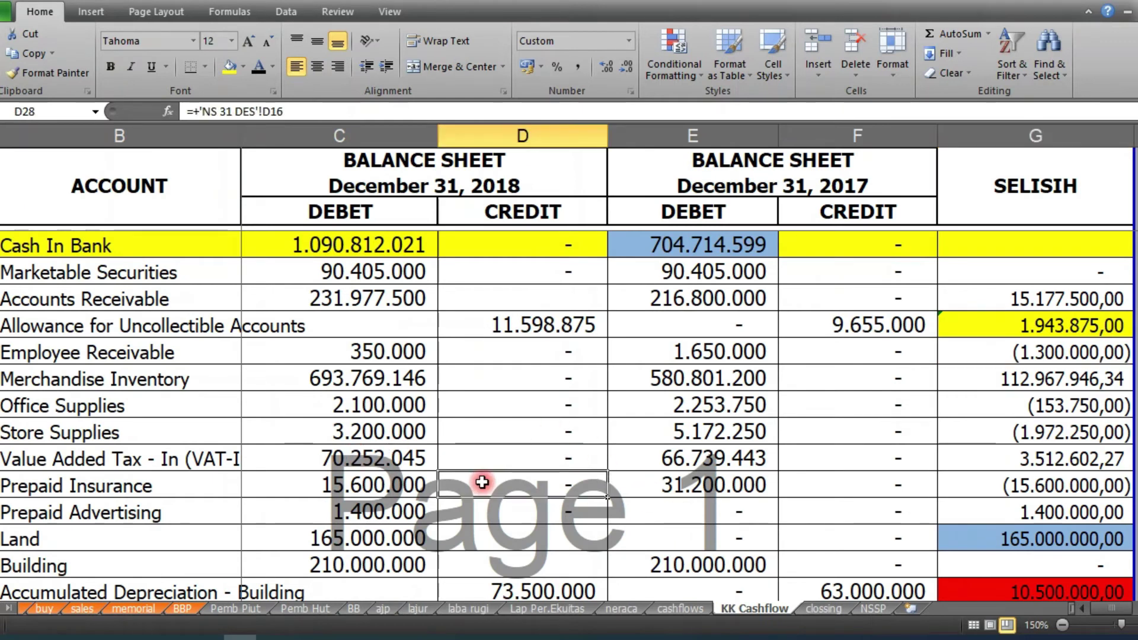
key("Down")
key("Down")
key("Down")
key("Down")
key("Down")
key("Down")
key("Down")
key("Down")
key("Down")
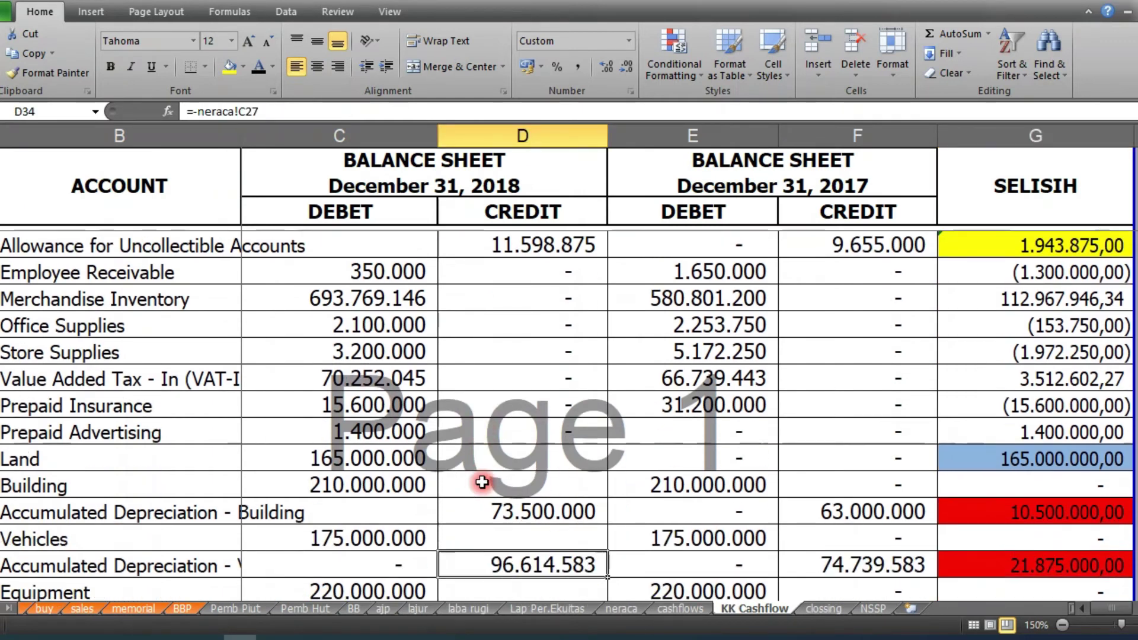
key("Down")
key("Down")
key("Down")
key("Down")
key("Down")
key("Up")
key("Up")
key("Up")
key("Up")
key("Up")
key("Right")
key("Right")
key("Up")
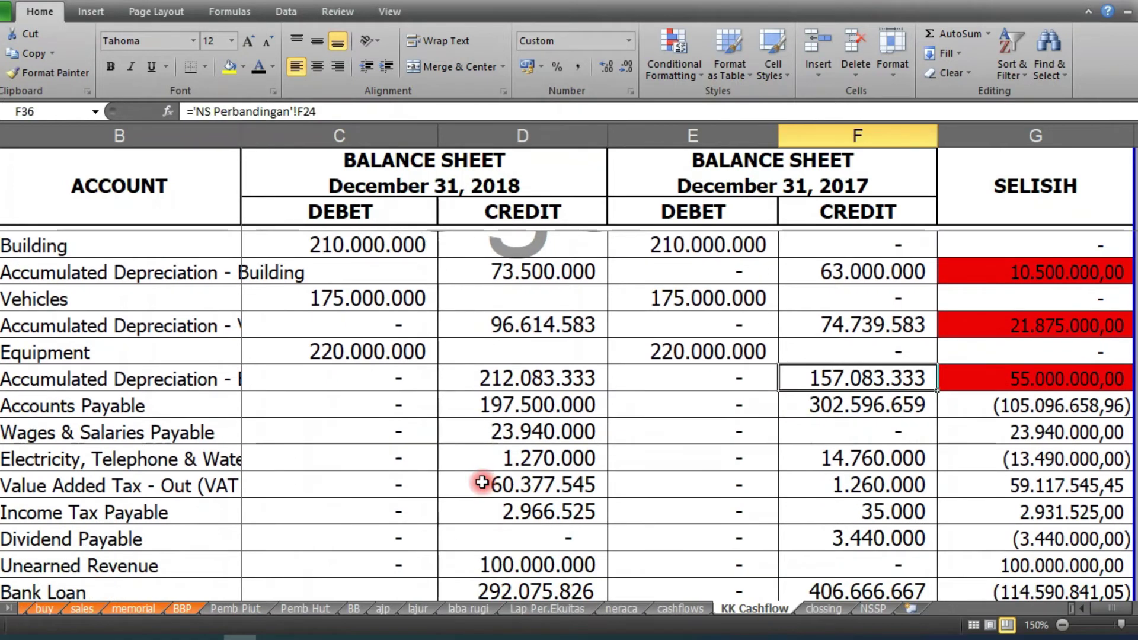
Compare the 2018 and 2017 Accounts Payable credits on KK Cashflow and set the font color of C23 on cashflows to Automatic
key("Down")
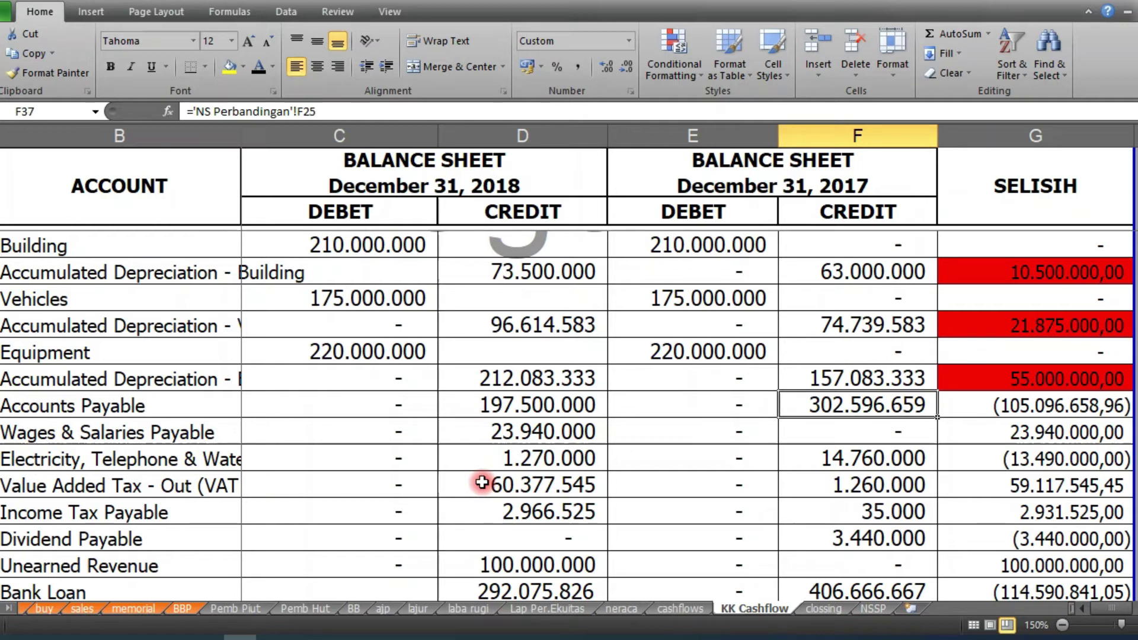
key("Left")
key("Left")
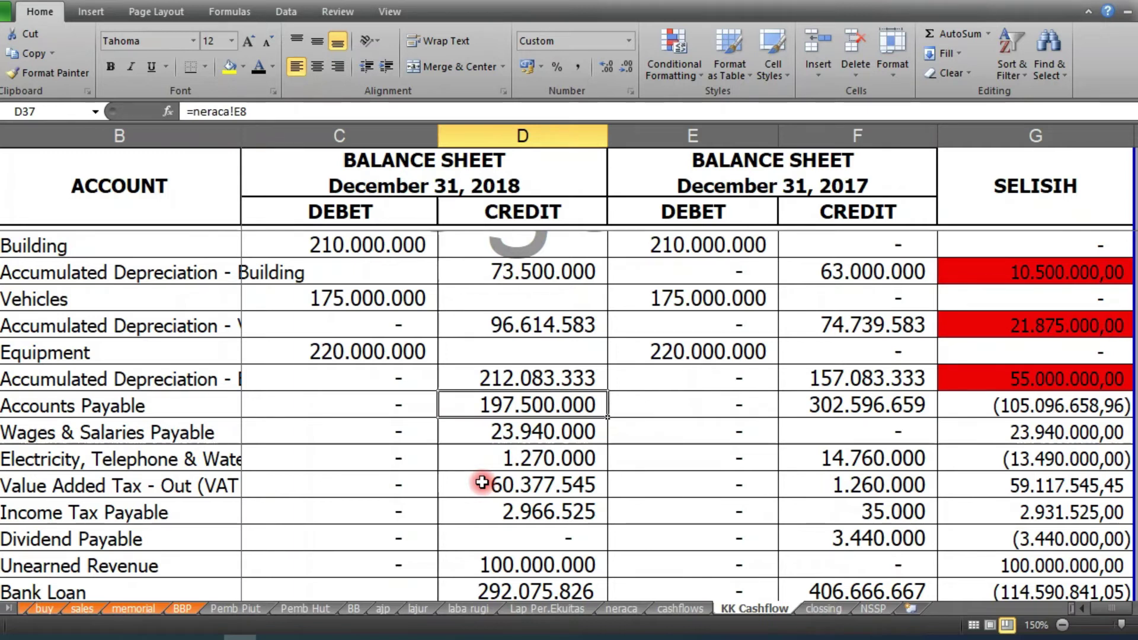
key("Right")
key("Right")
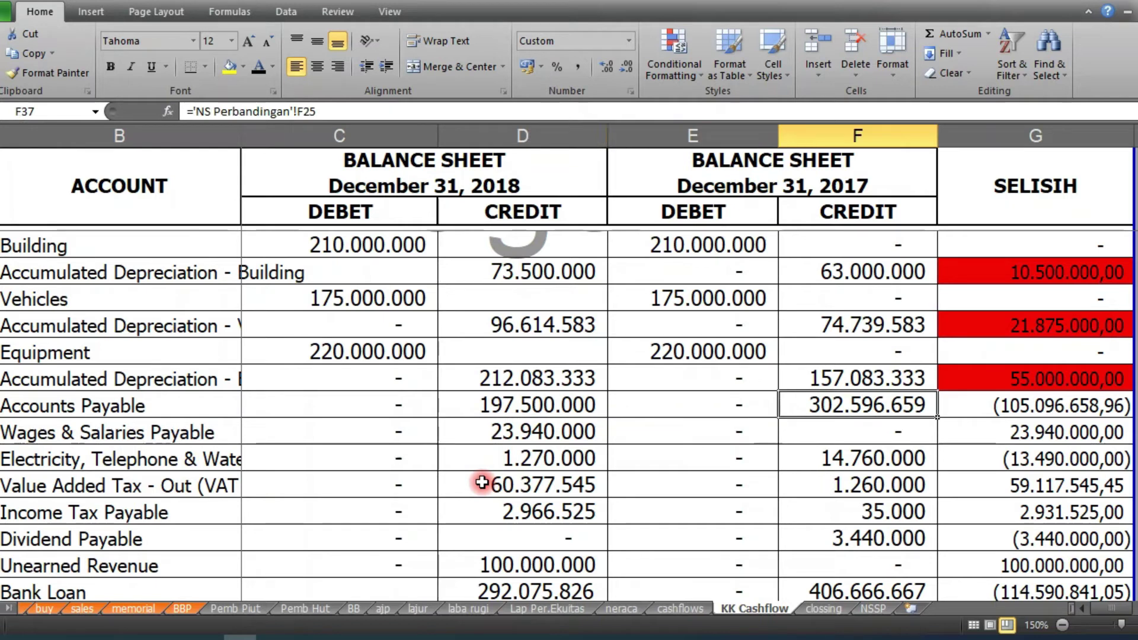
key("Left")
key("Left")
key("Right")
key("Right")
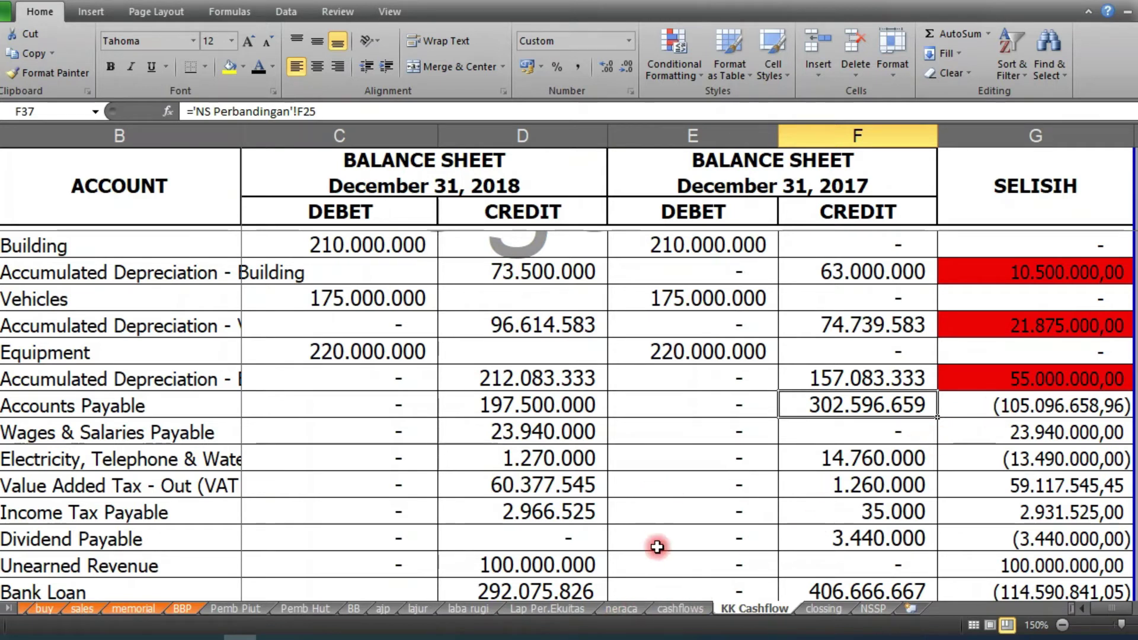
left_click(680, 609)
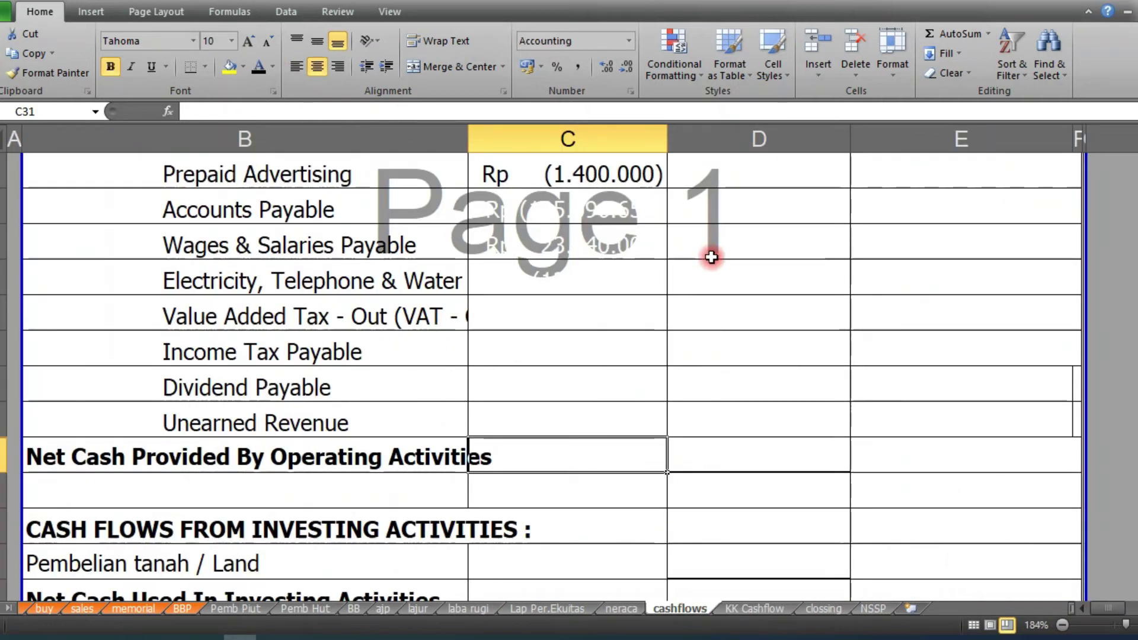
left_click(621, 201)
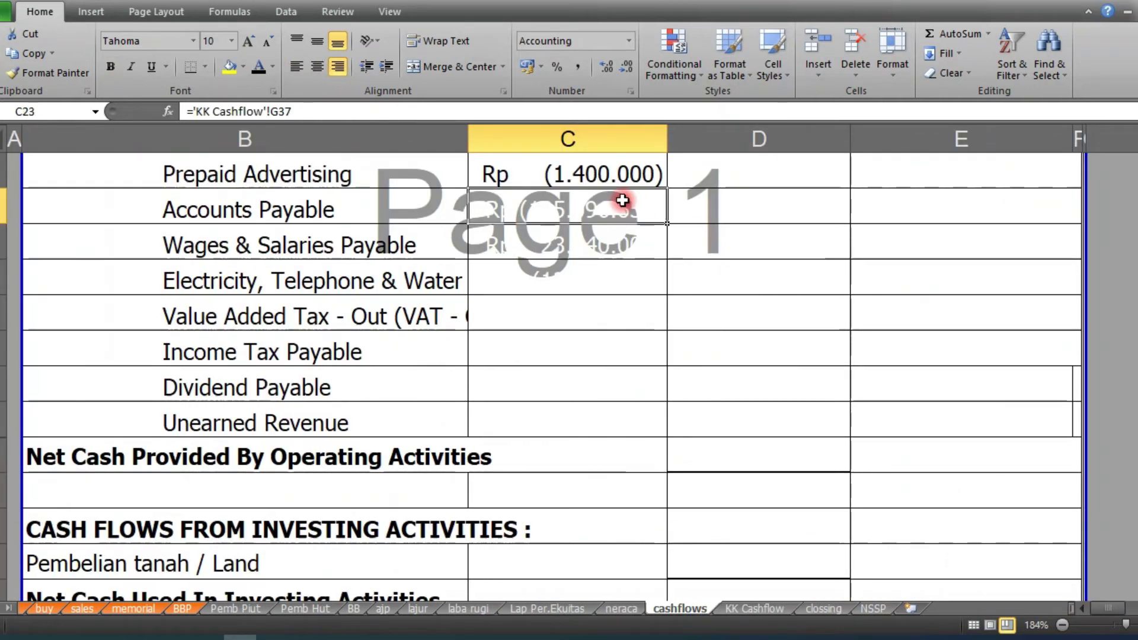
left_click(265, 73)
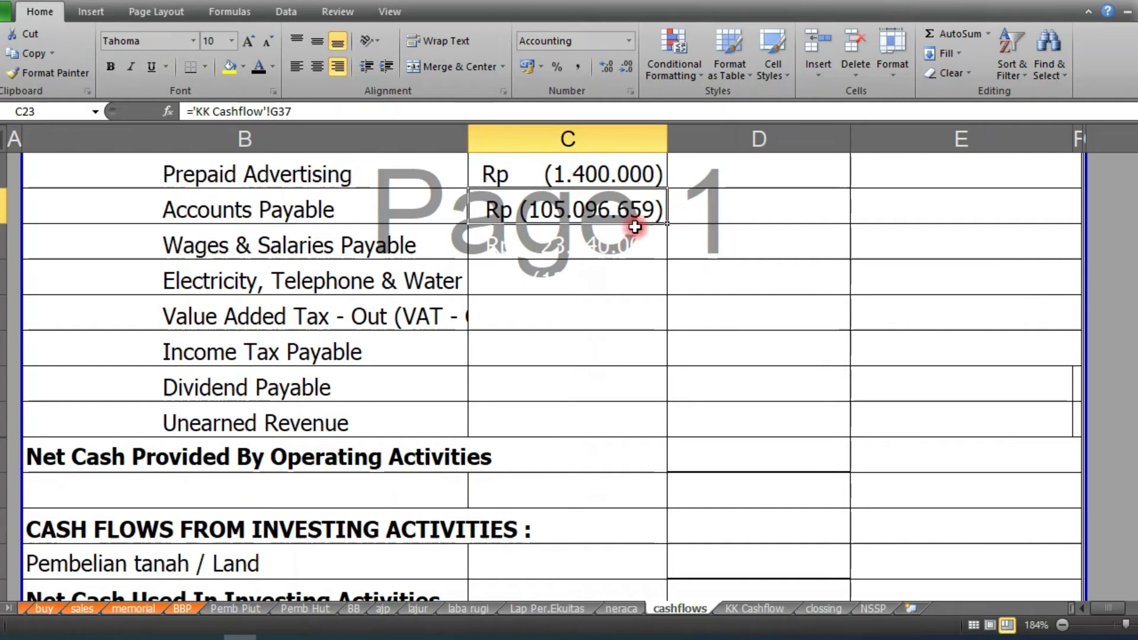
Compare the 2018 and 2017 Wages & Salaries Payable credits on KK Cashflow and set the font color of C24 on cashflows to Automatic
key("ctrl+Page_Down")
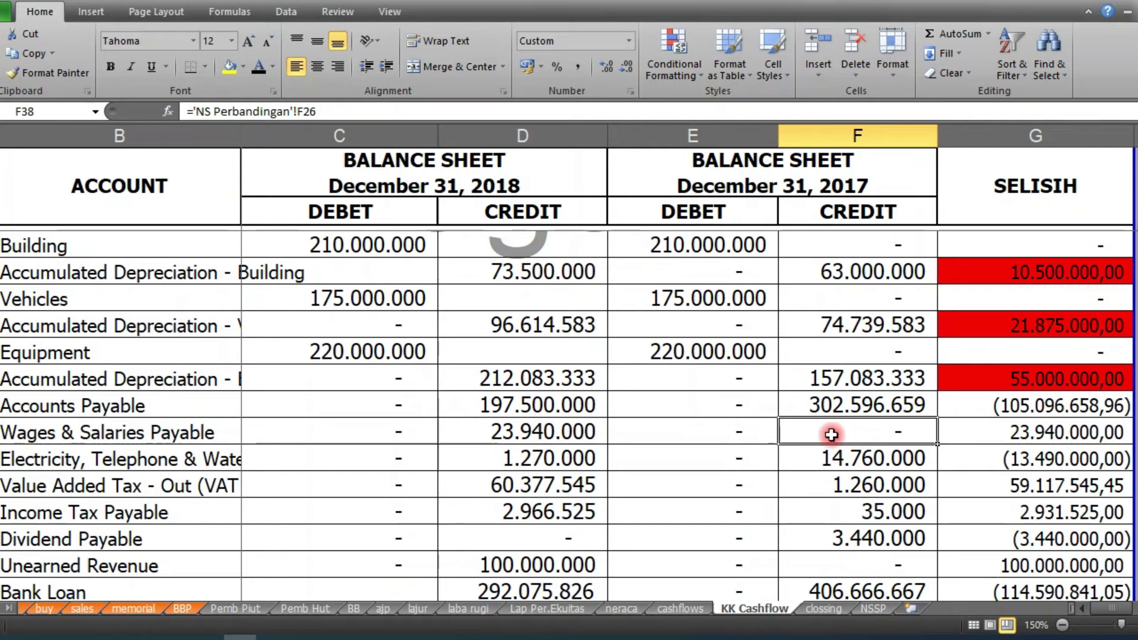
left_click(593, 437)
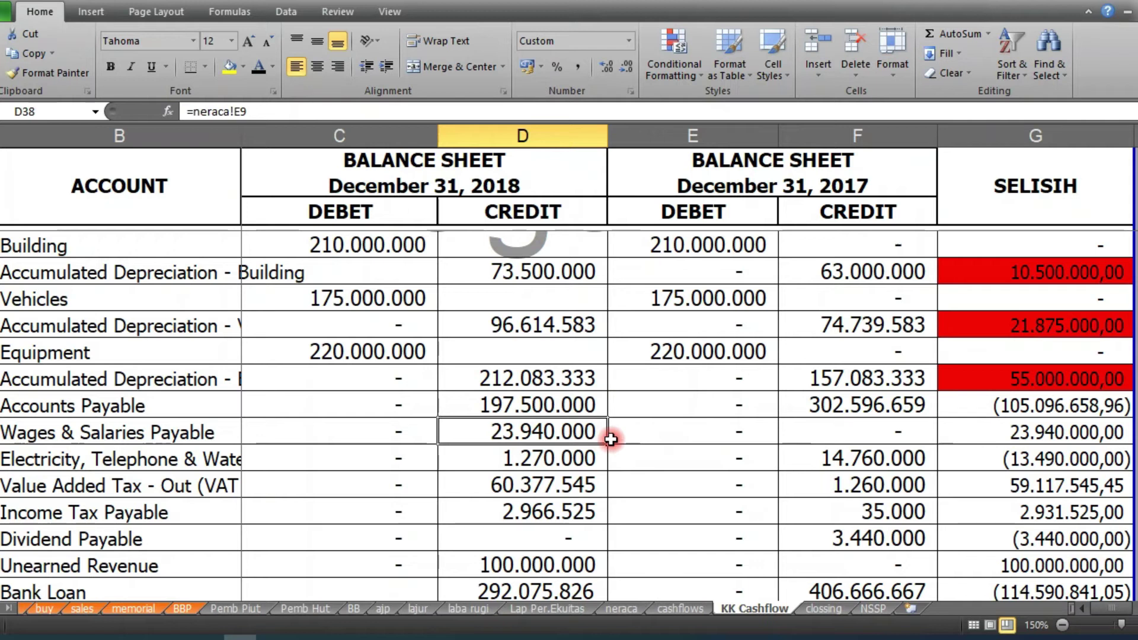
left_click(808, 429)
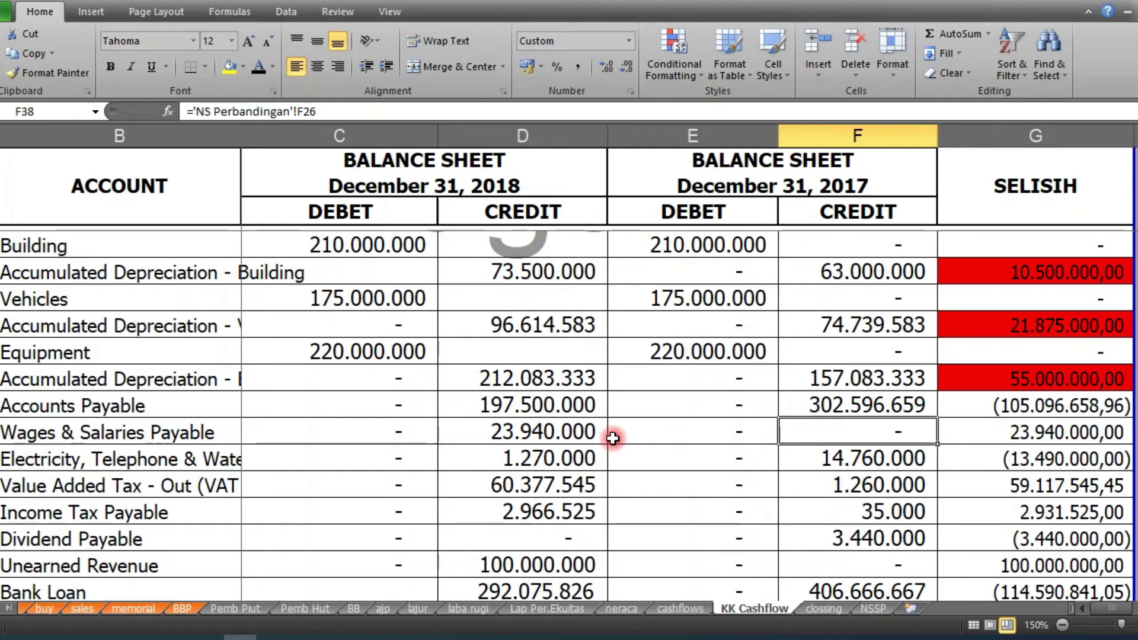
left_click(588, 432)
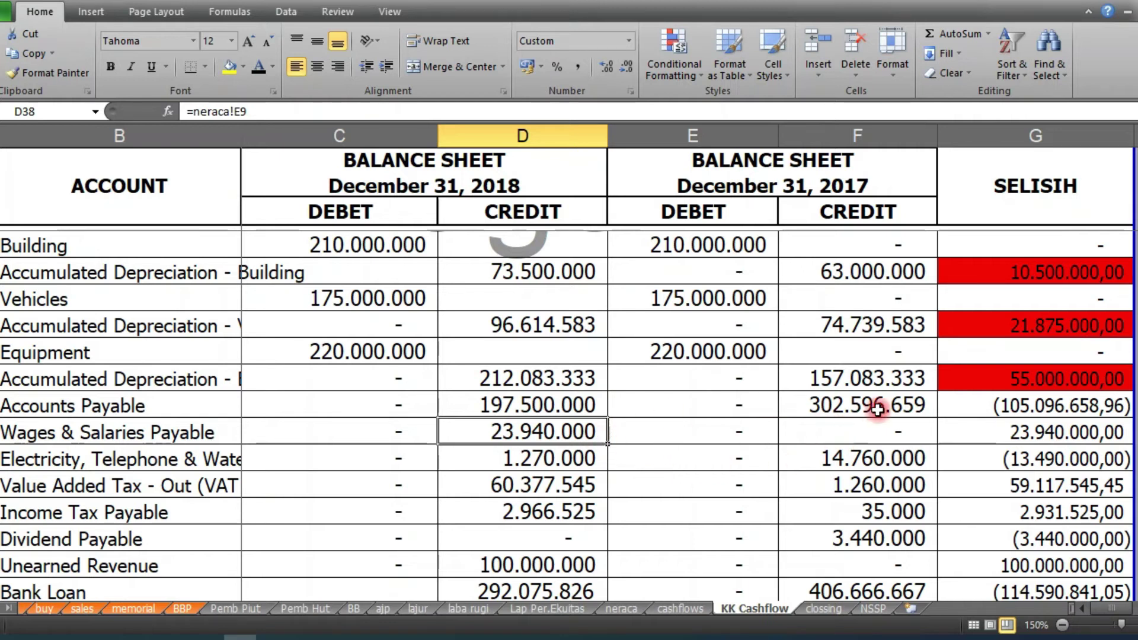
left_click(679, 608)
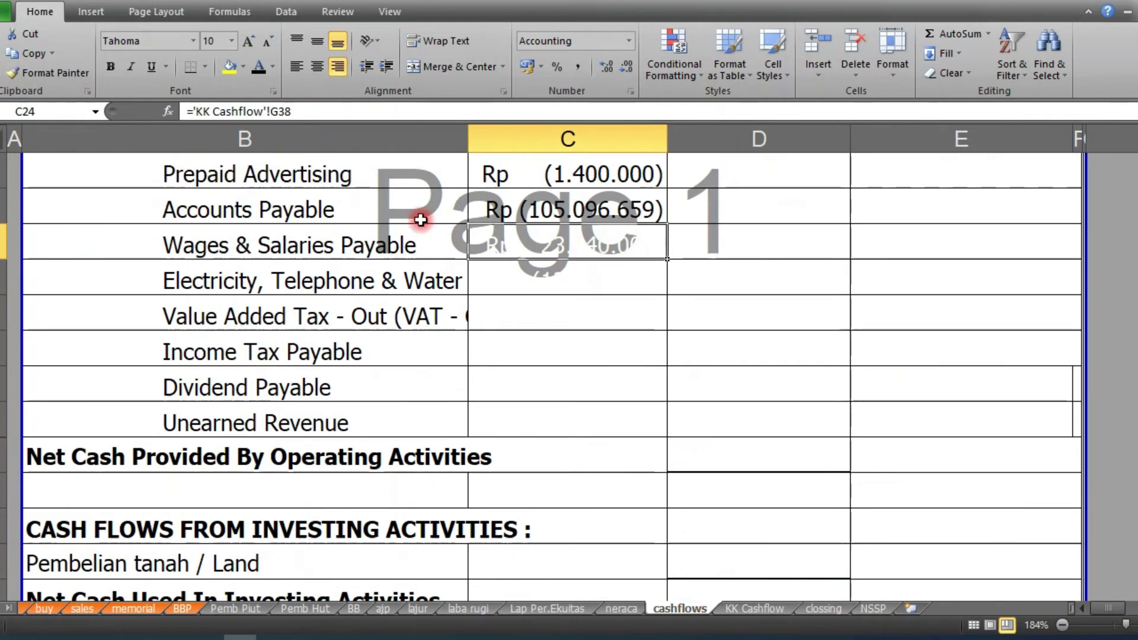
left_click(260, 70)
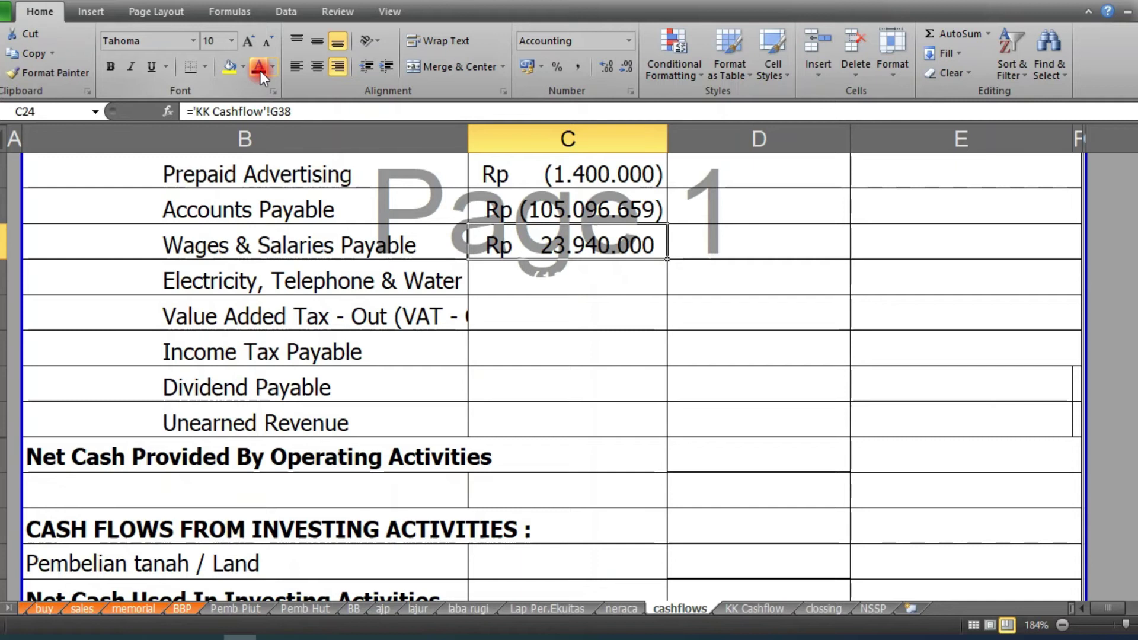
Set the font color of C25:C29 on cashflows, from Electricity, Telephone & Water down to Unearned Revenue, to Automatic
left_click_drag(618, 277, 612, 411)
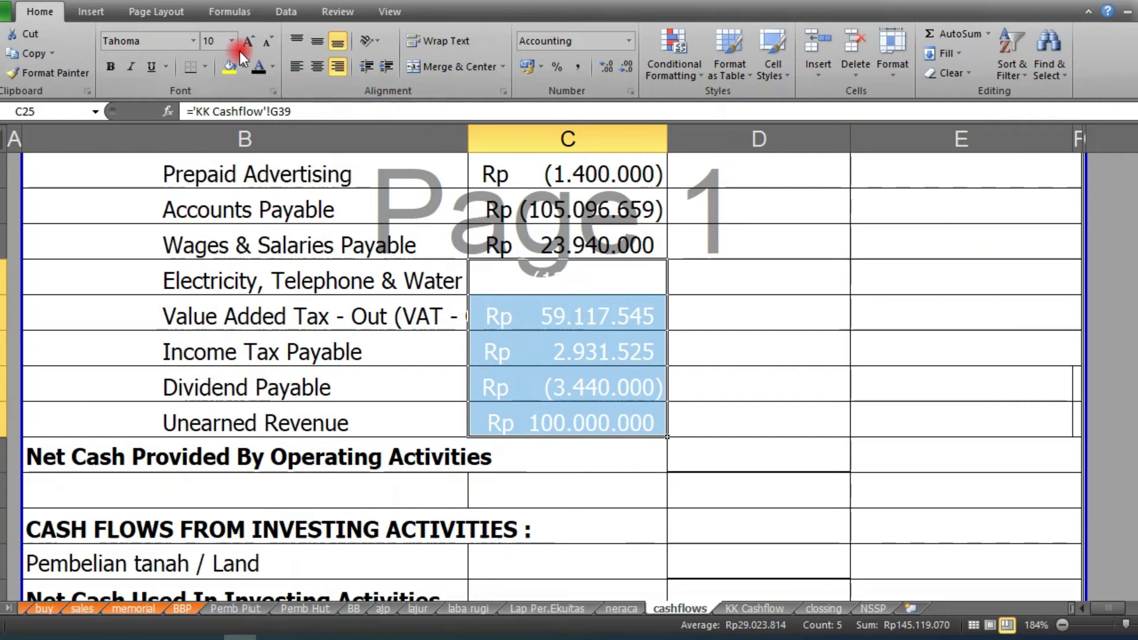
left_click(257, 63)
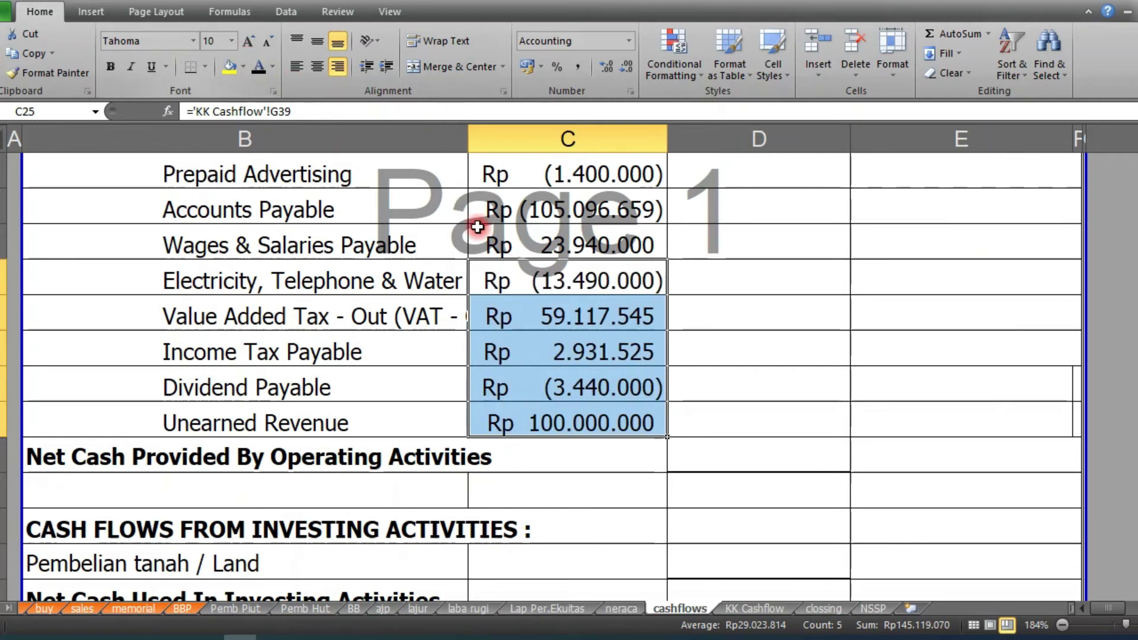
left_click(642, 451)
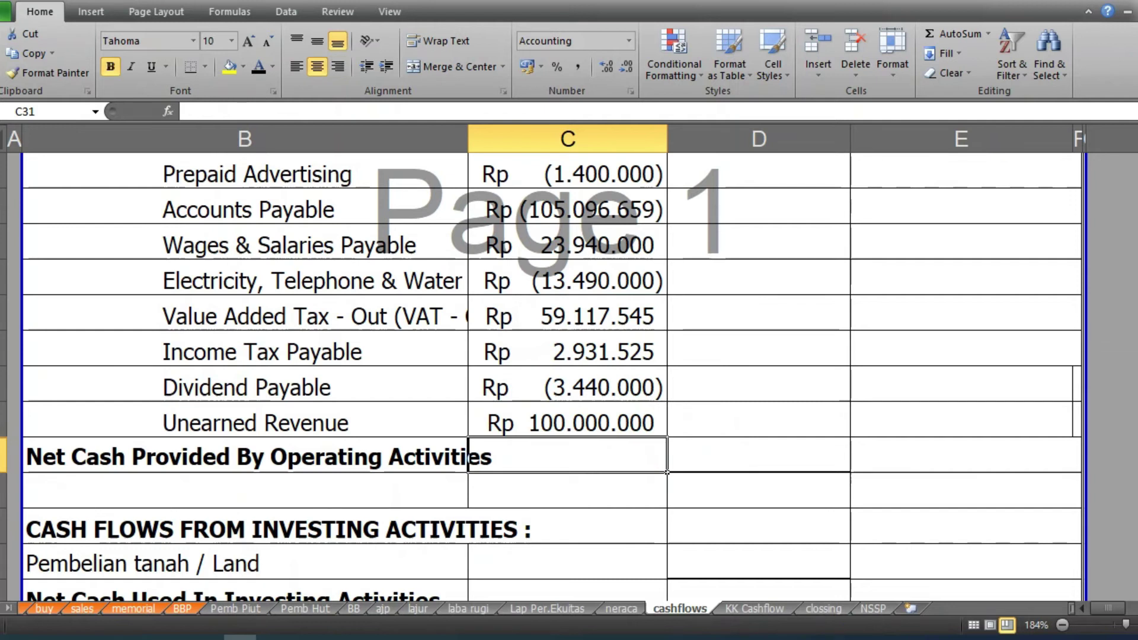
Review the operating activity amounts on cashflows: Net Income, the non-cash expenses in C10:C13 and the current account changes in C15:C29
scroll(551, 373, "up", 4)
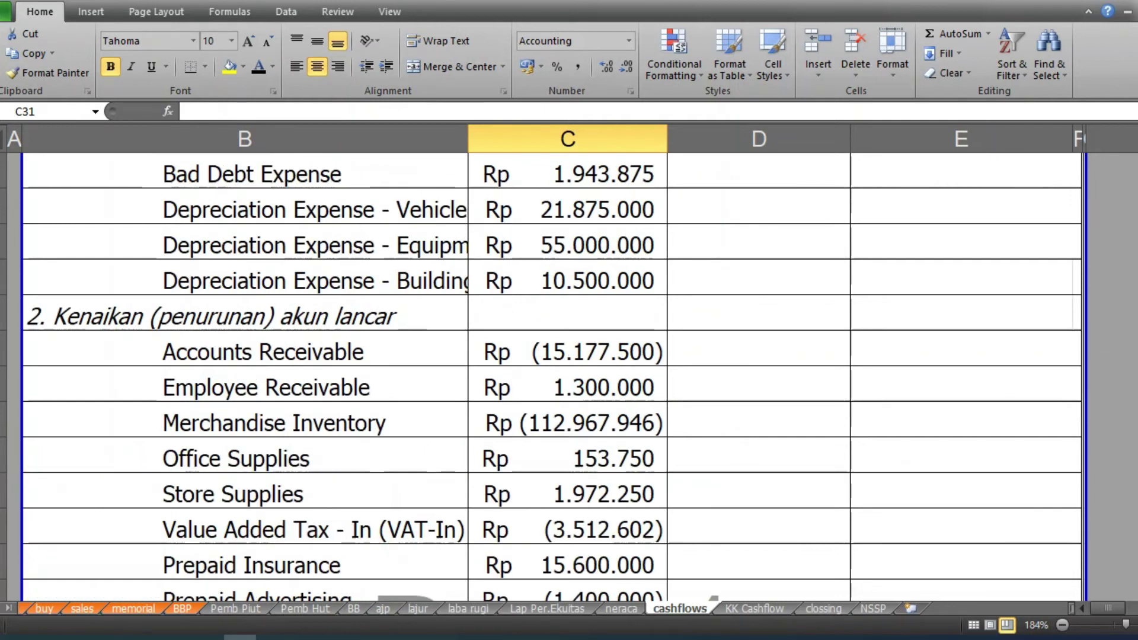
scroll(569, 379, "up", 3)
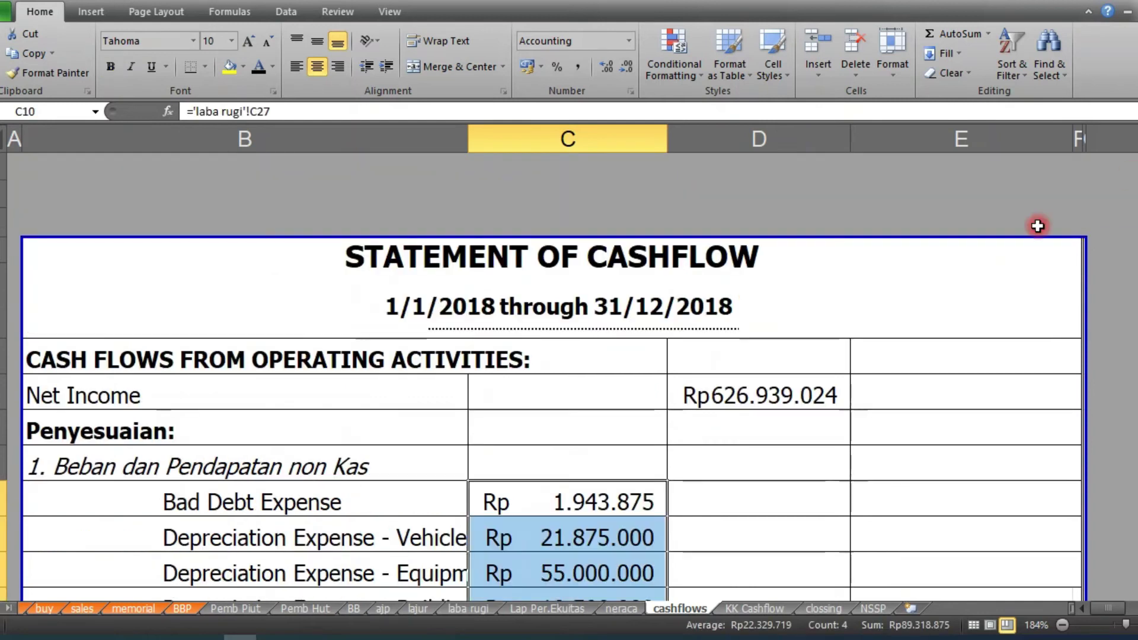
left_click(747, 405)
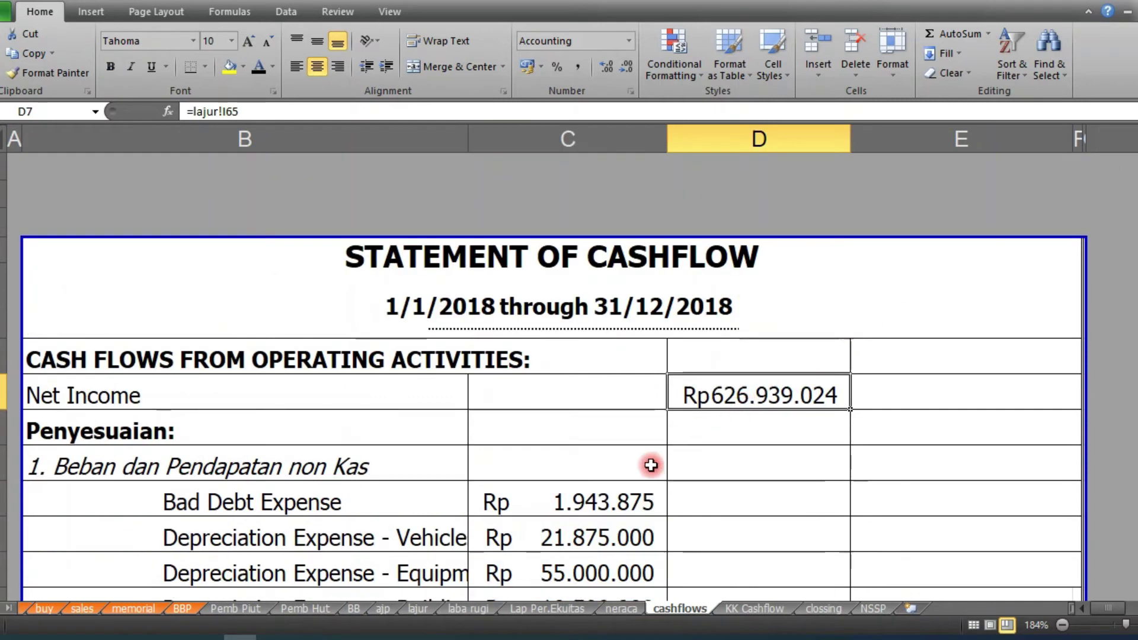
scroll(569, 379, "down", 2)
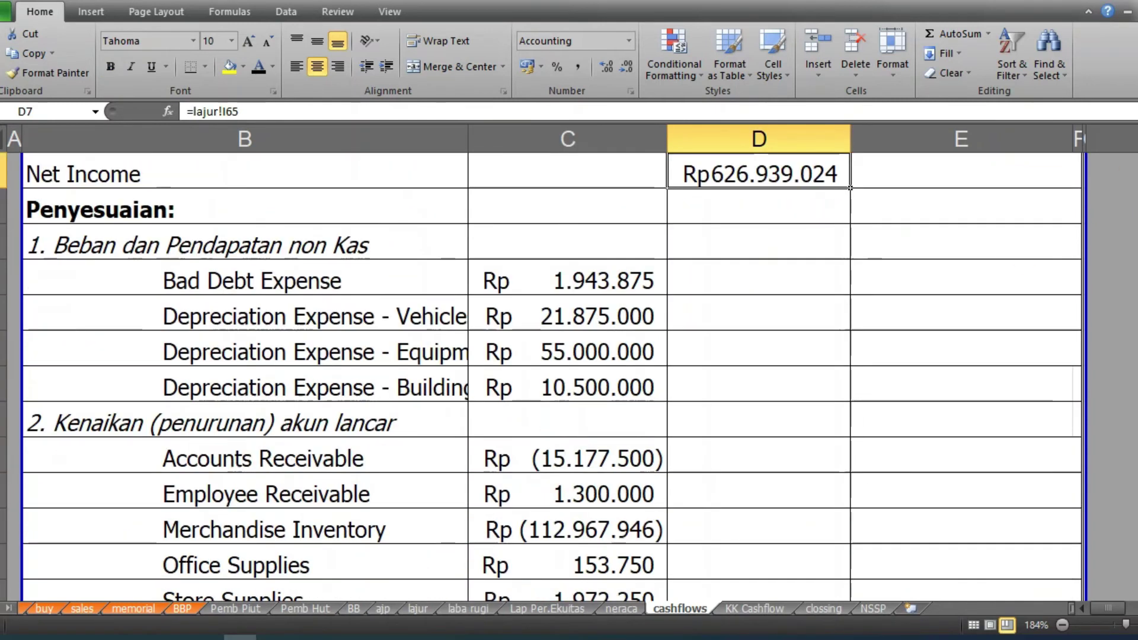
left_click_drag(631, 282, 648, 379)
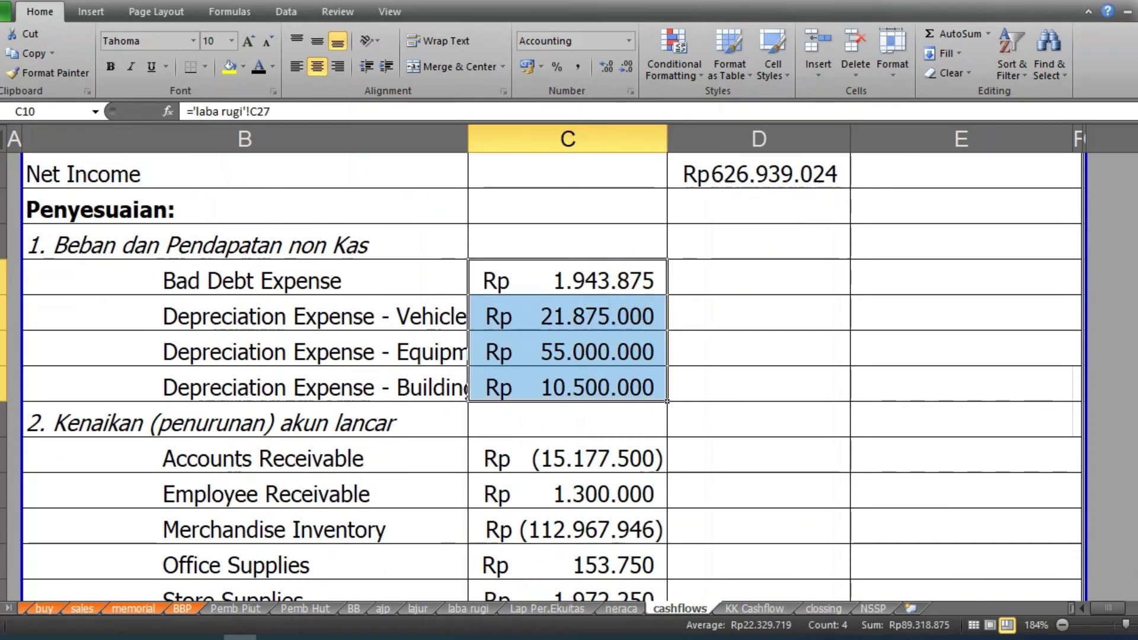
left_click(1111, 206)
scroll(762, 233, "down", 2)
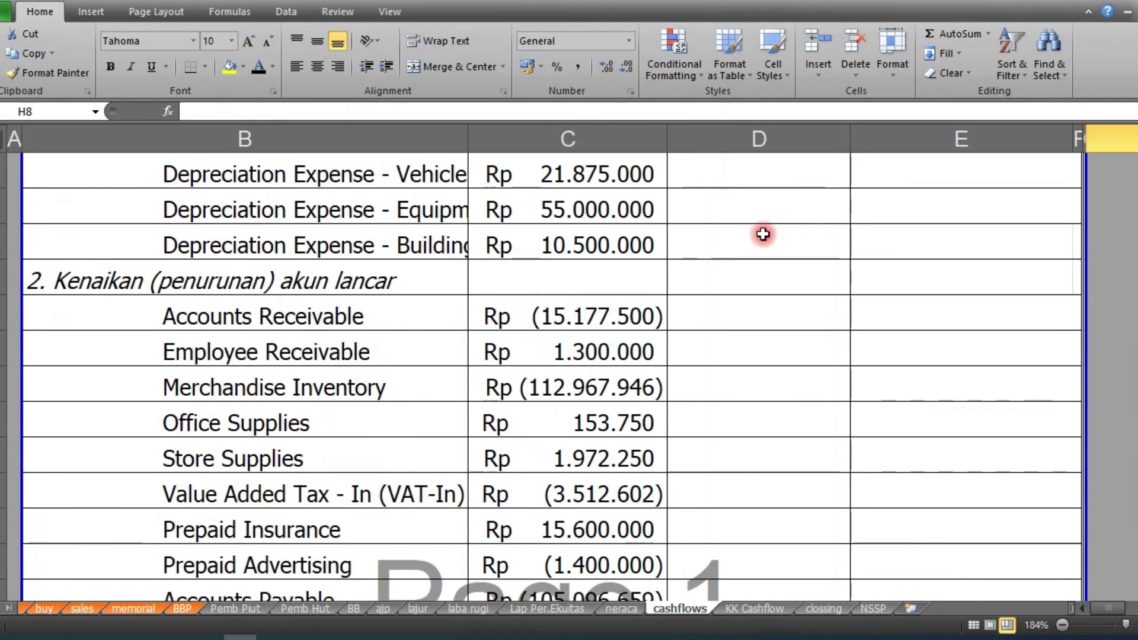
left_click_drag(592, 306, 602, 529)
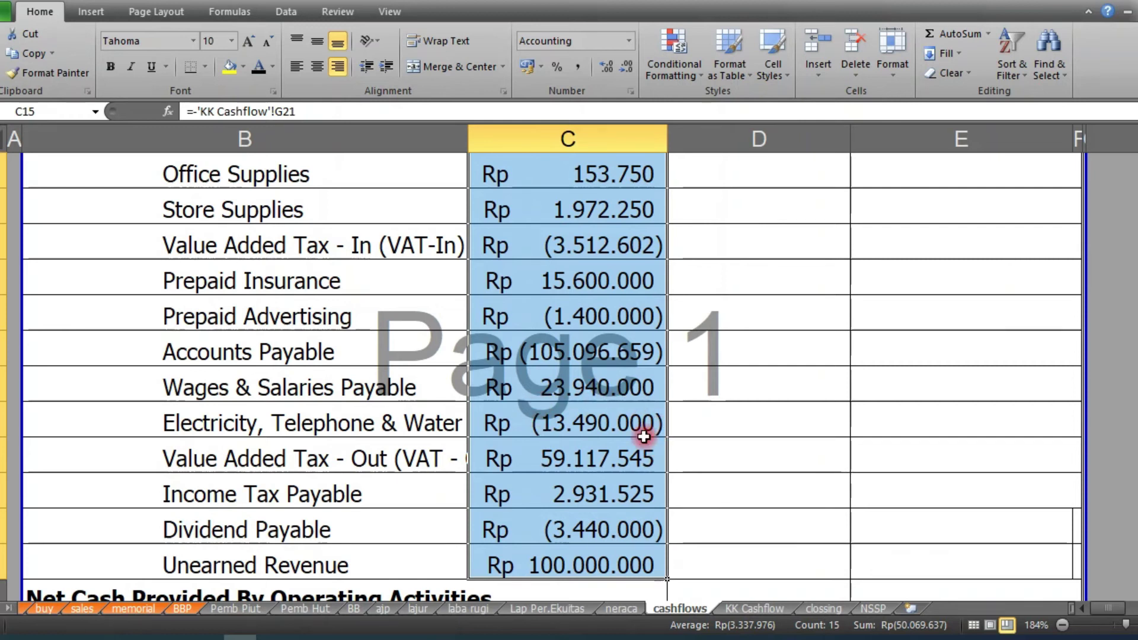
left_click(619, 210)
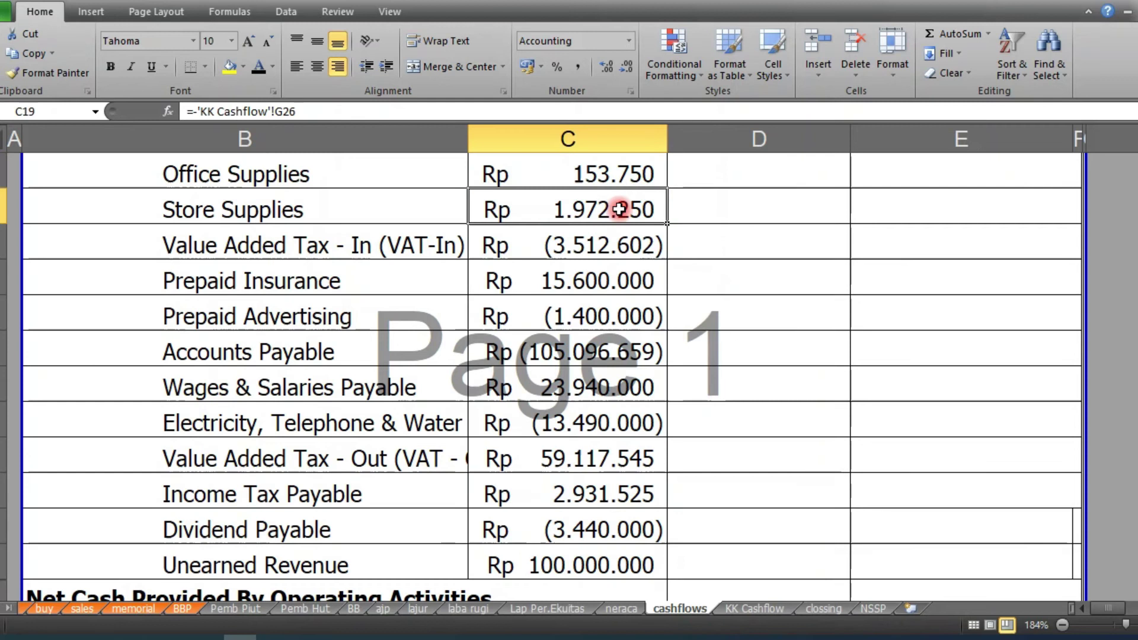
left_click_drag(1124, 312, 1124, 316)
Set the font color of the Net Cash Provided By Operating Activities total in E31 to Automatic
left_click(790, 405)
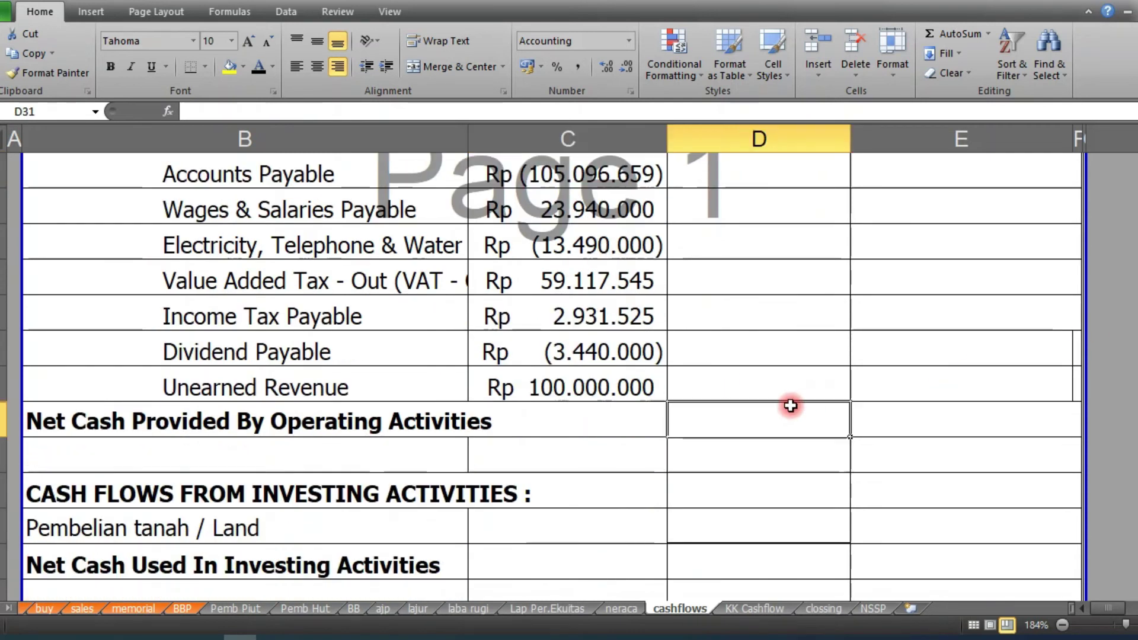
left_click(899, 434)
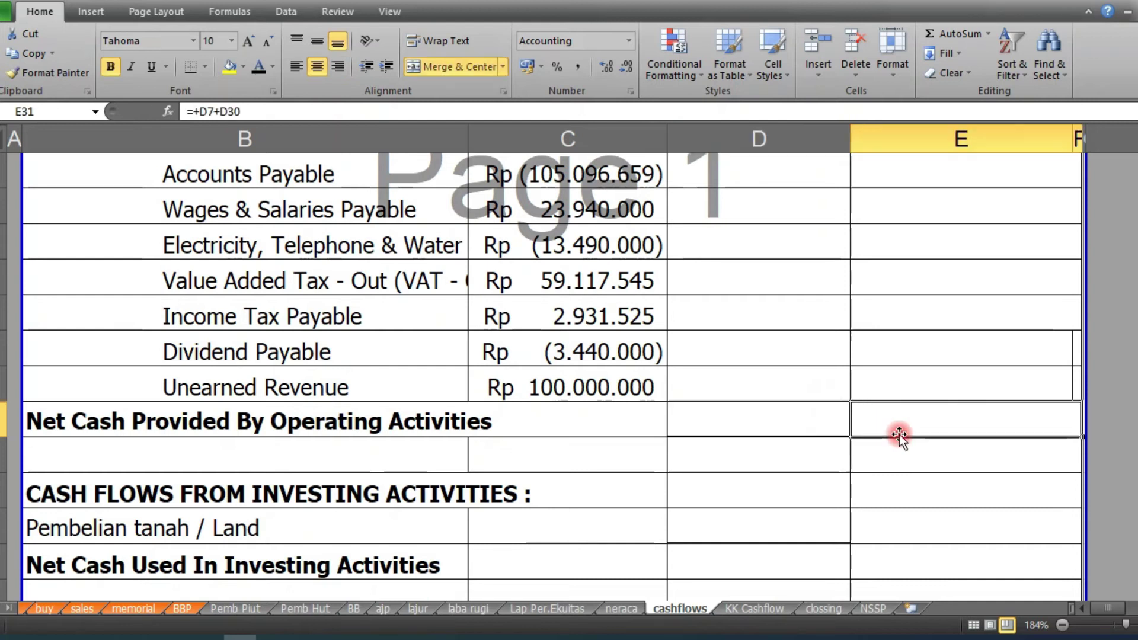
left_click(260, 63)
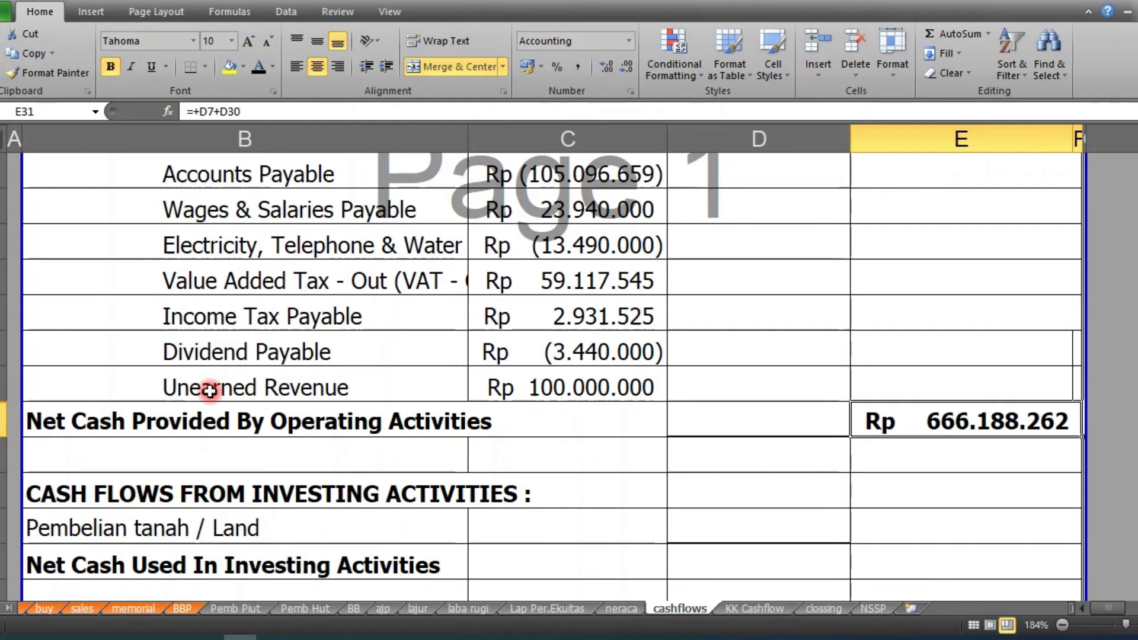
left_click(372, 429)
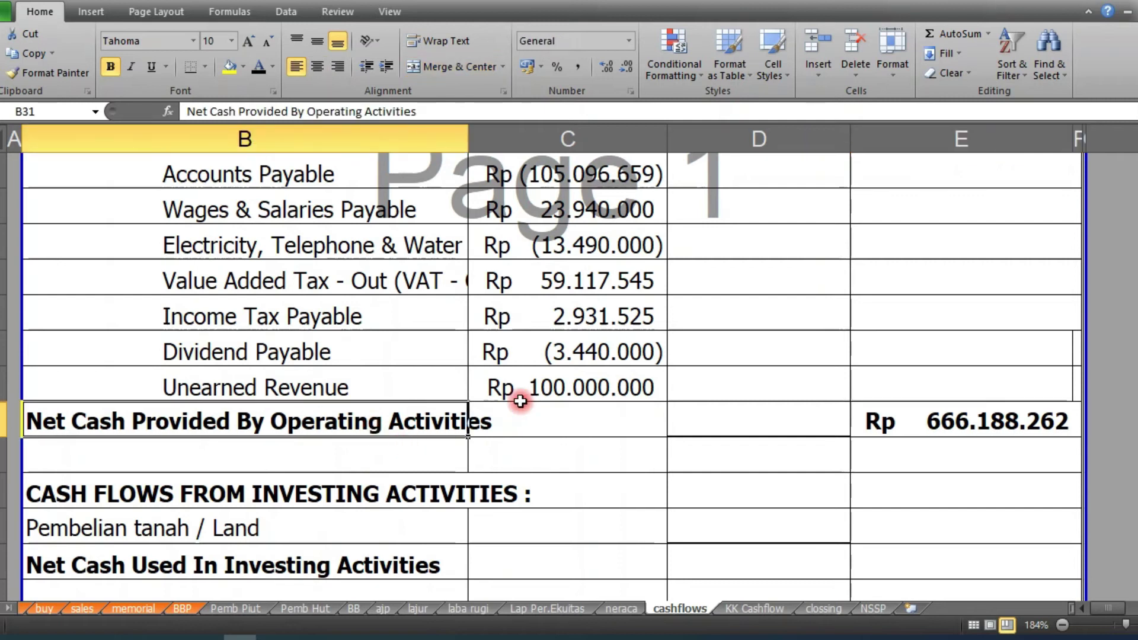
left_click(863, 427)
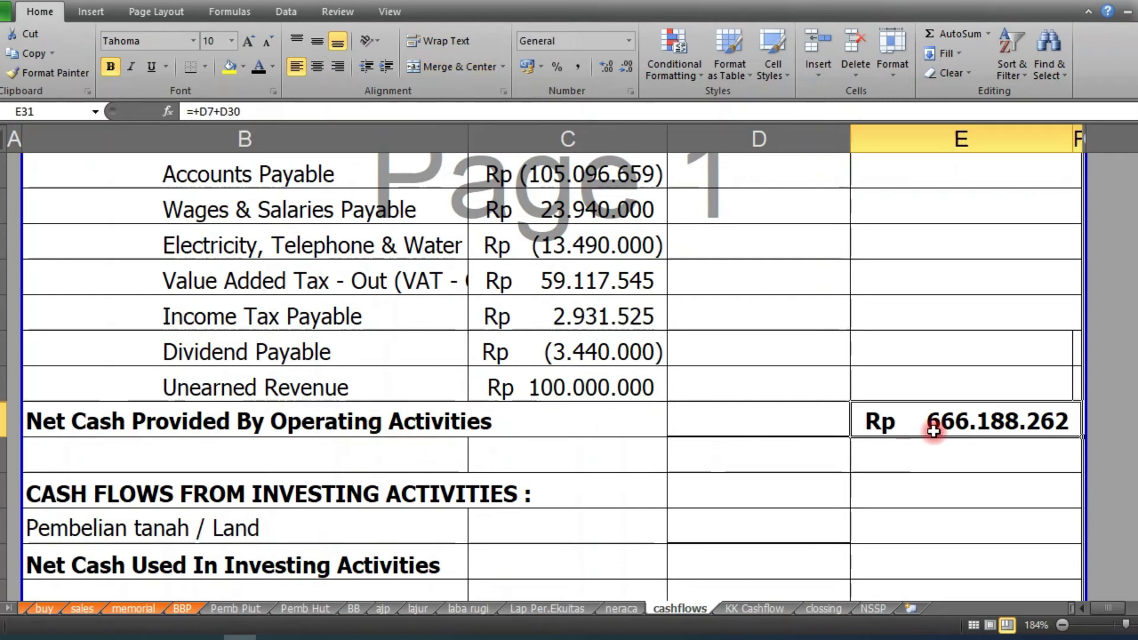
Set the font color of the Pembelian tanah / Land amount in D34 to Automatic
scroll(530, 246, "down", 2)
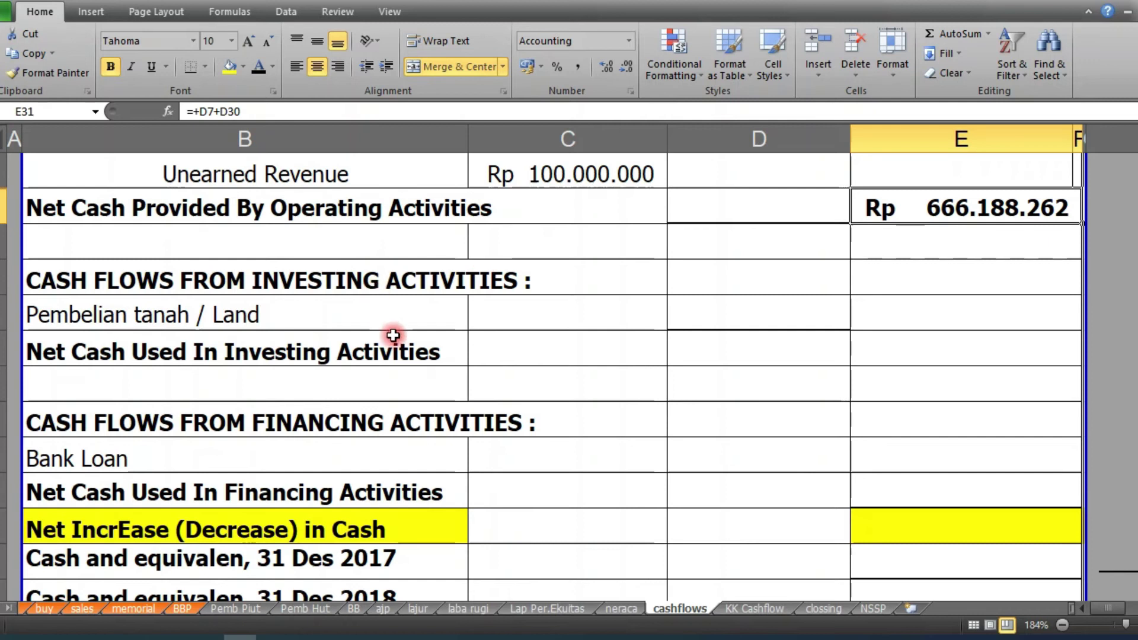
left_click(367, 319)
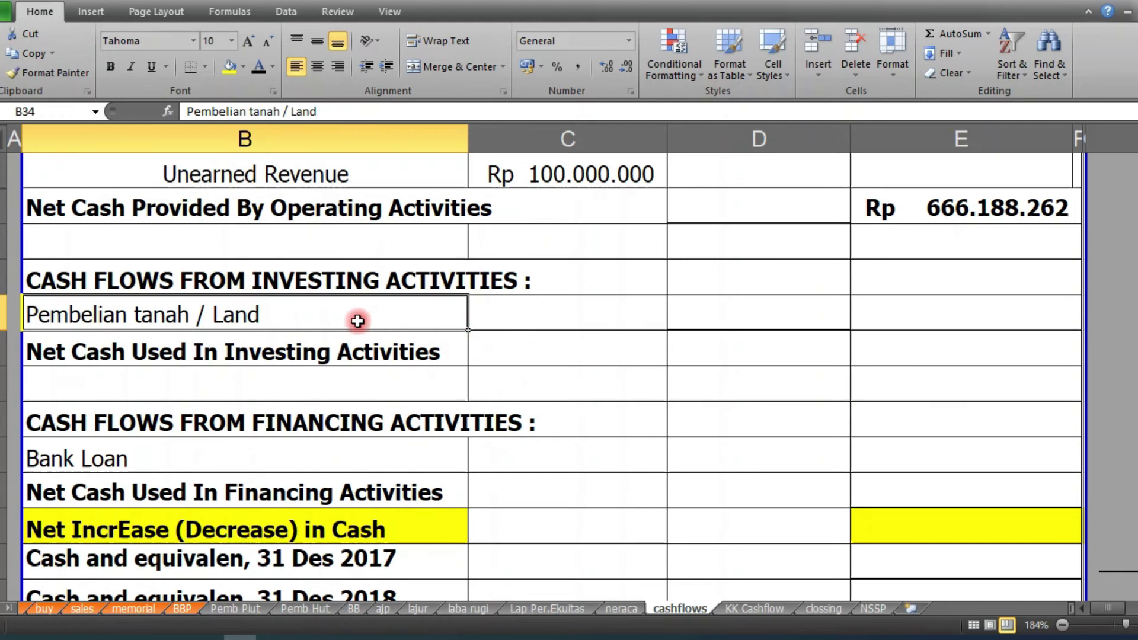
key("Right")
key("Right")
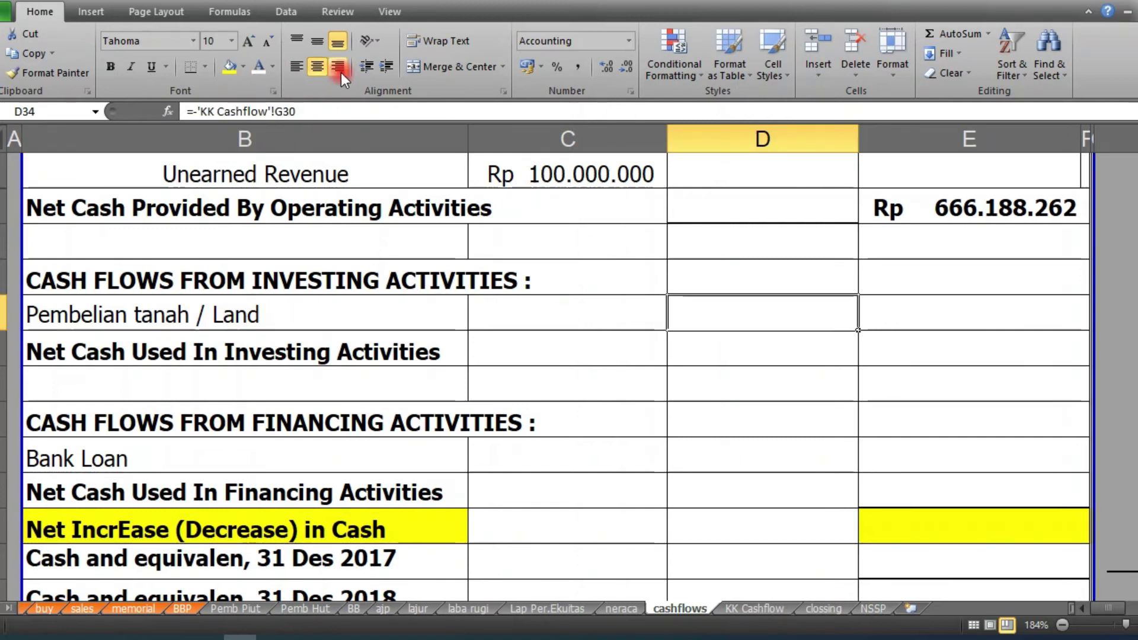
left_click(272, 67)
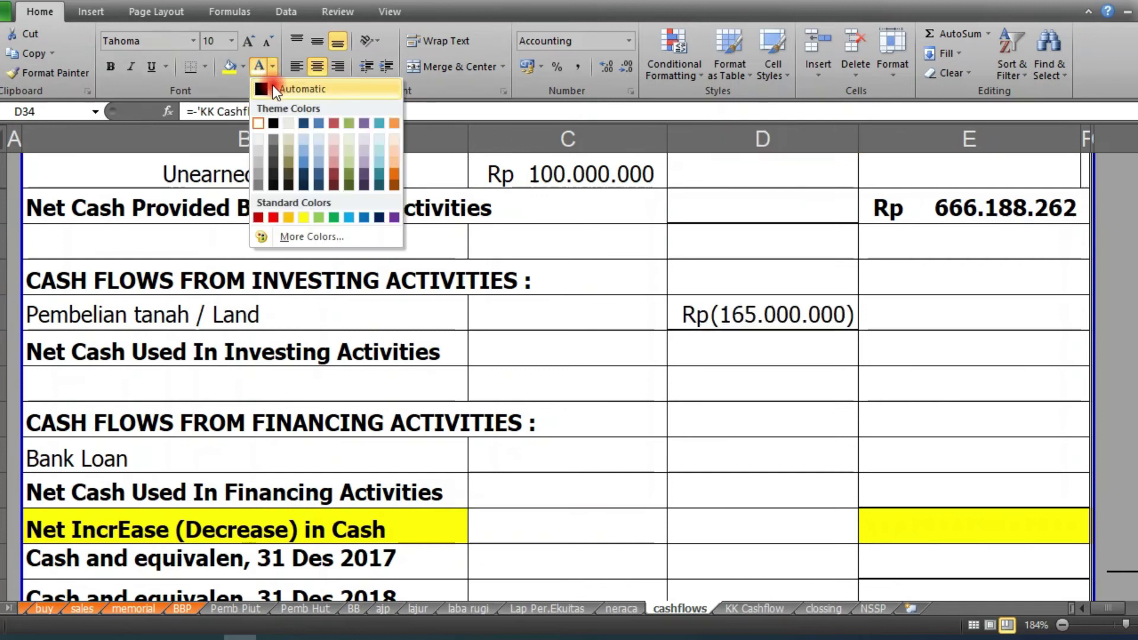
left_click(273, 88)
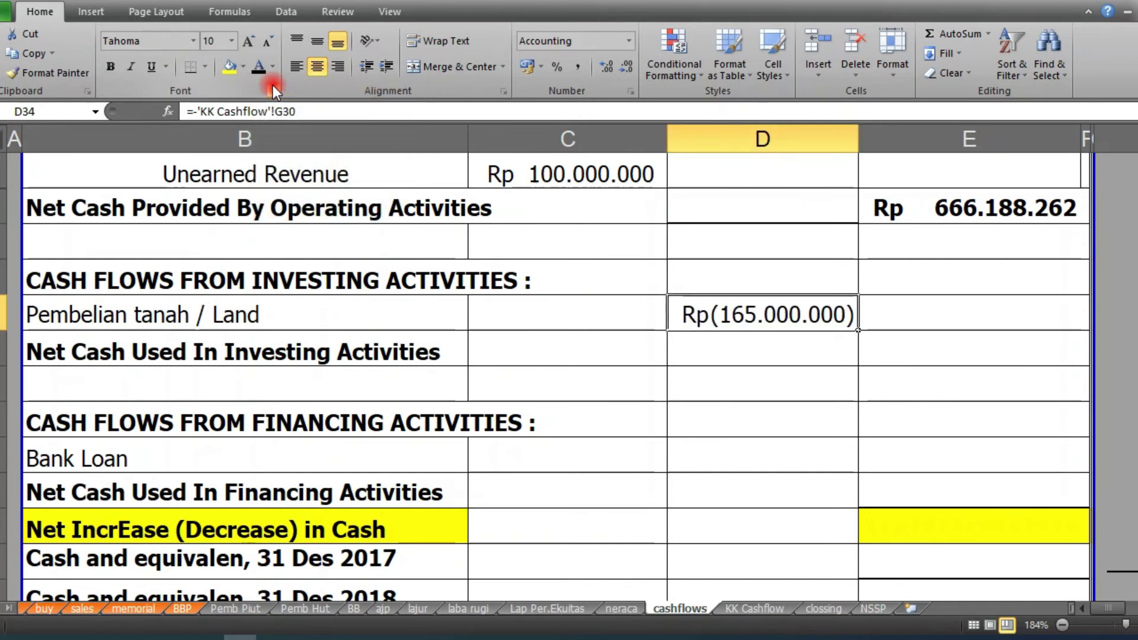
left_click(416, 321)
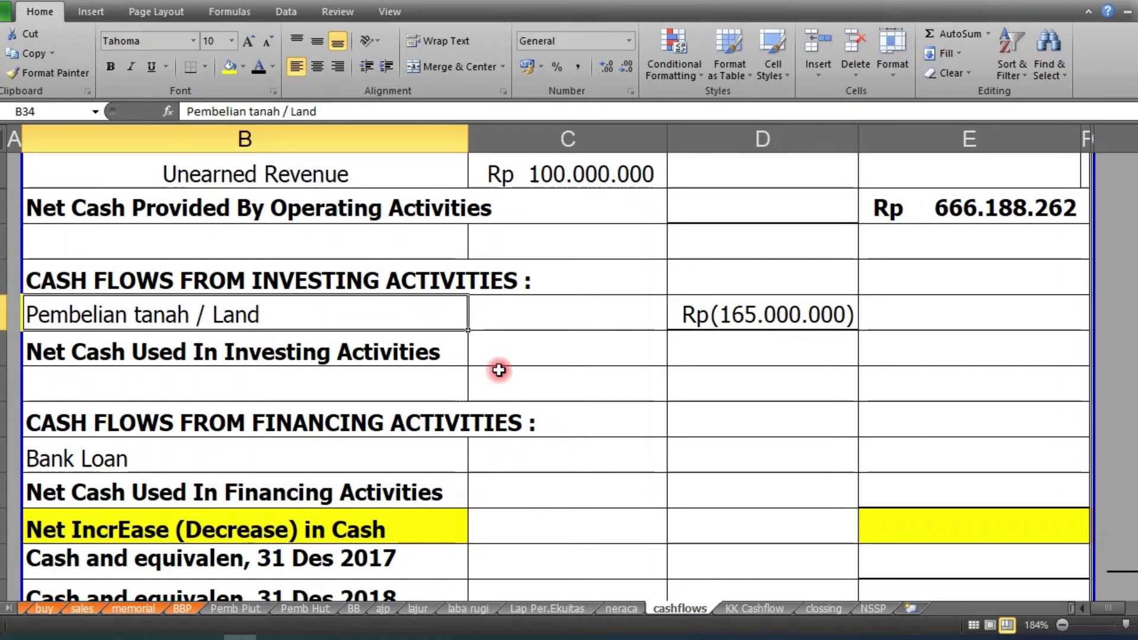
Set the font color of the Net Cash Used In Investing Activities total in E35 to Automatic
left_click(425, 351)
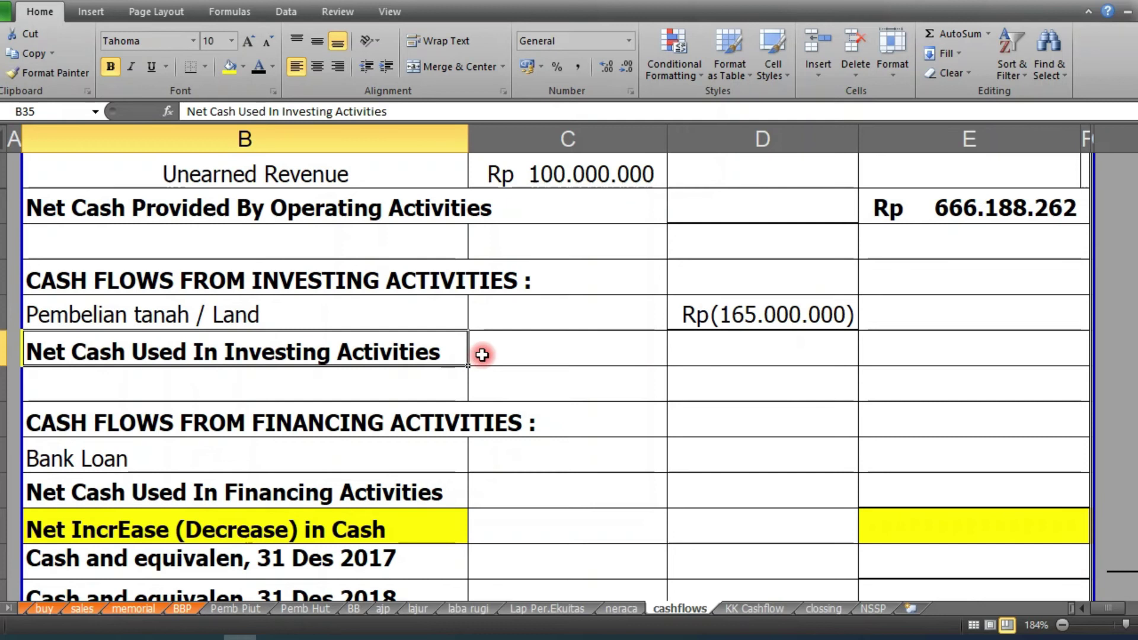
left_click(966, 338)
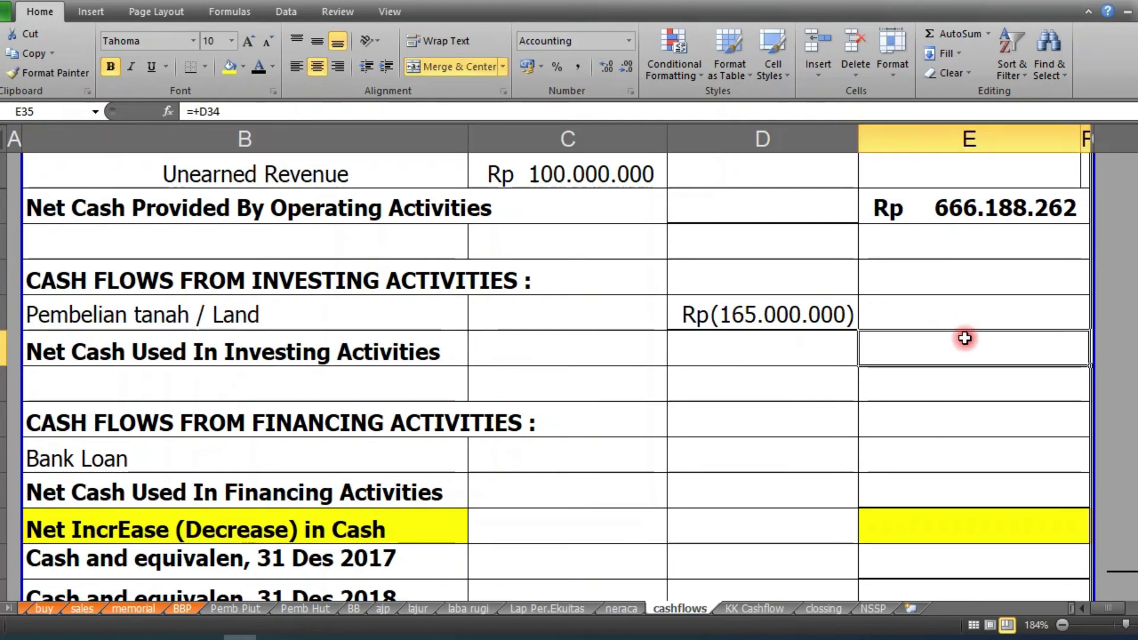
left_click(251, 66)
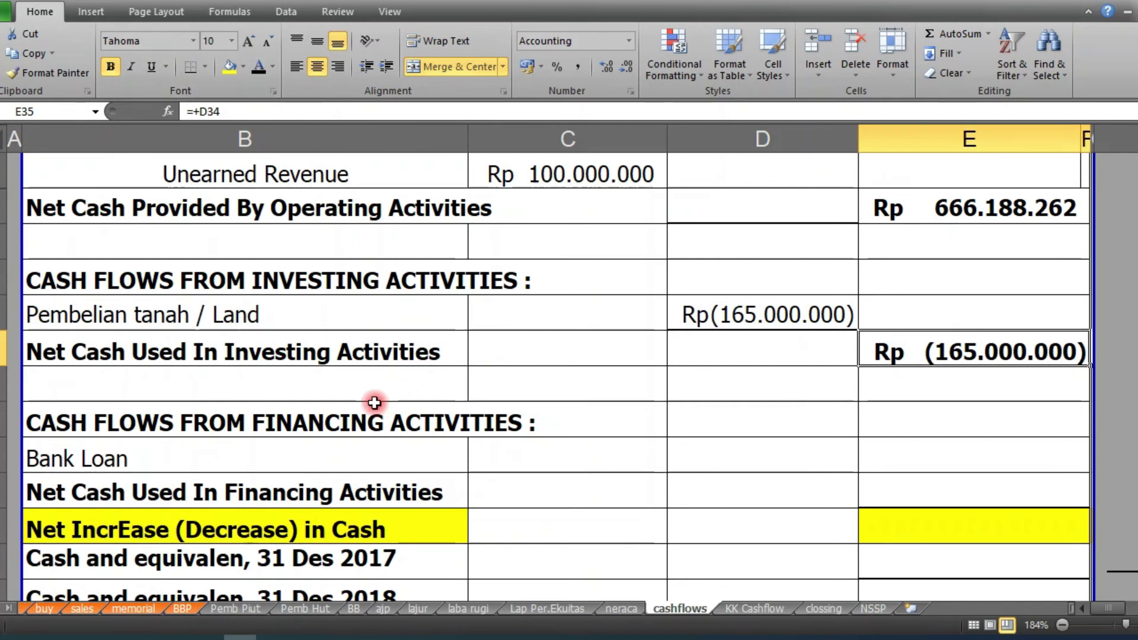
Set the font color of the Bank Loan amount in D38, under the financing activities heading, to Automatic
left_click(393, 420)
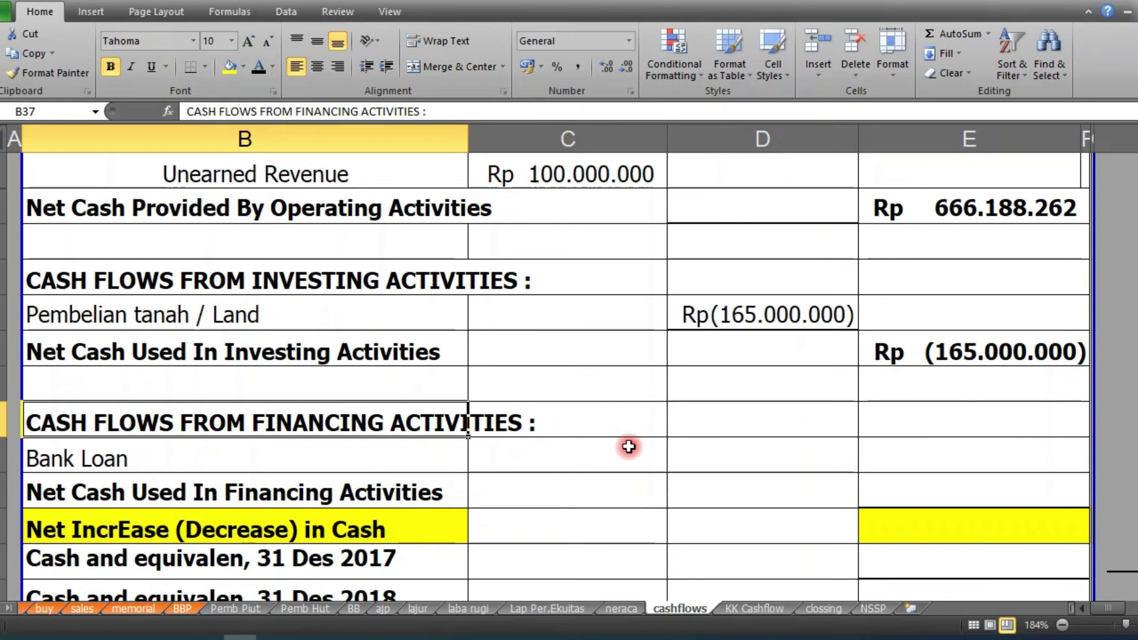
scroll(569, 377, "down", 1)
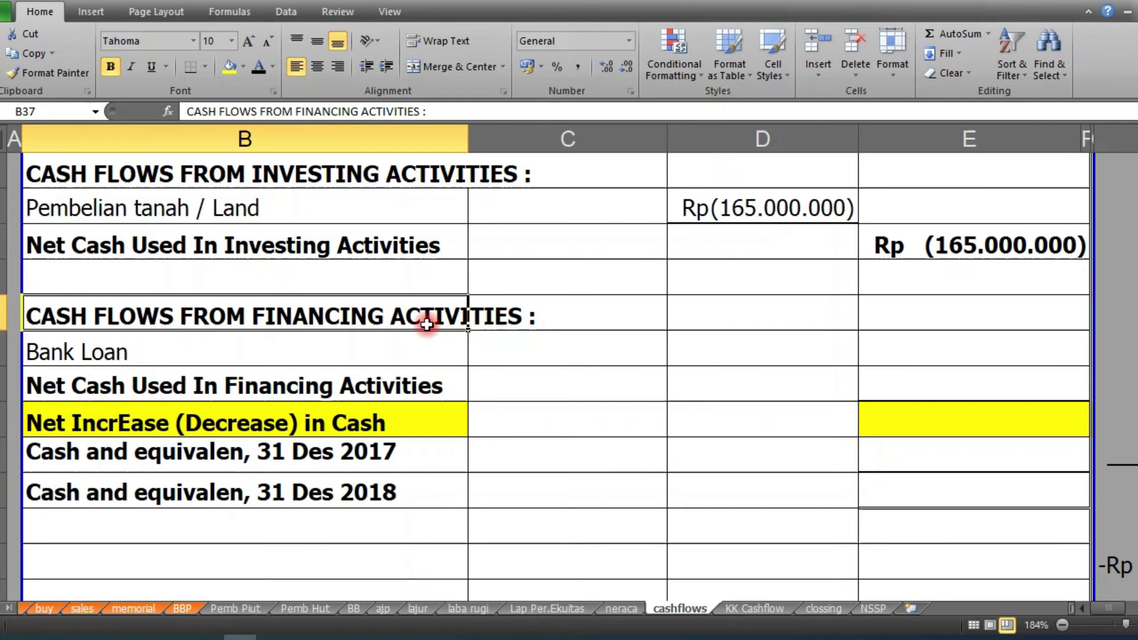
left_click(455, 358)
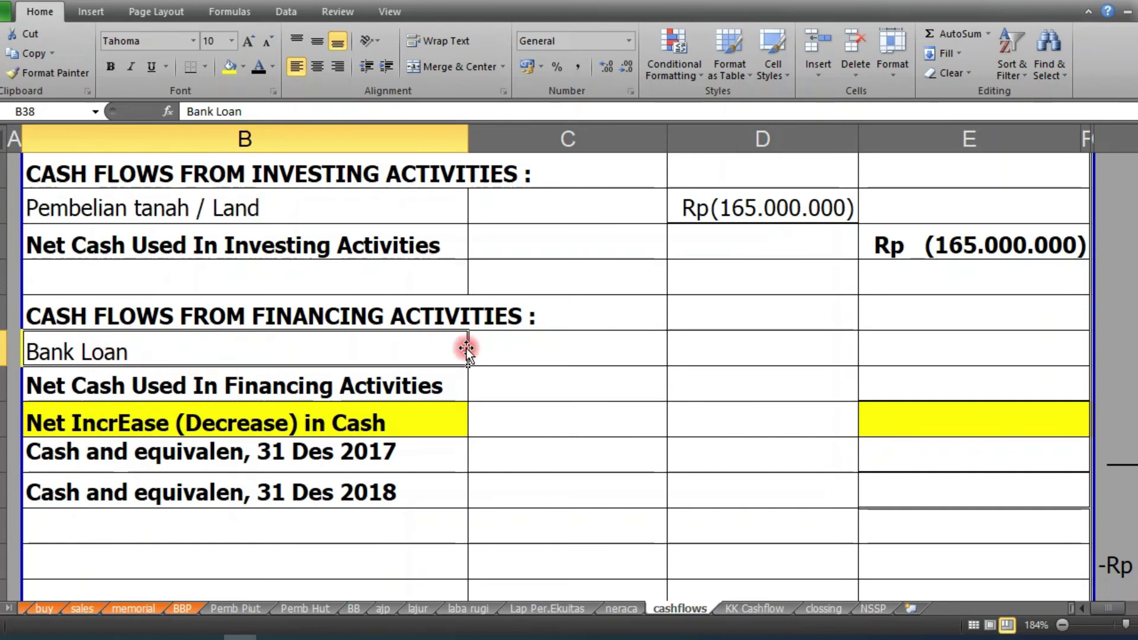
left_click(675, 345)
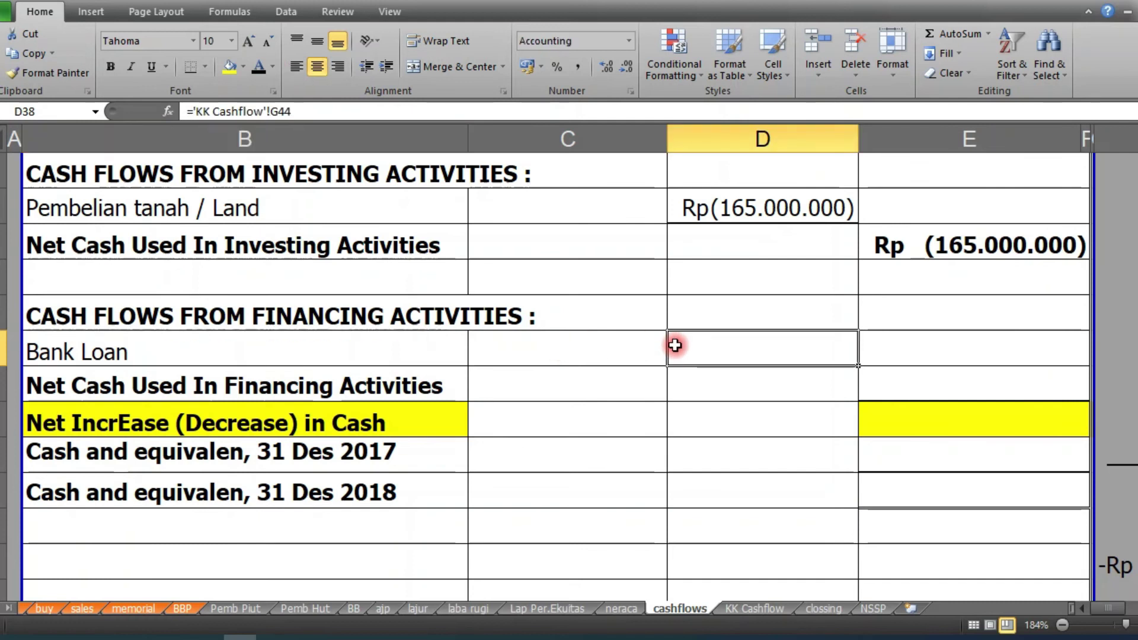
left_click(257, 65)
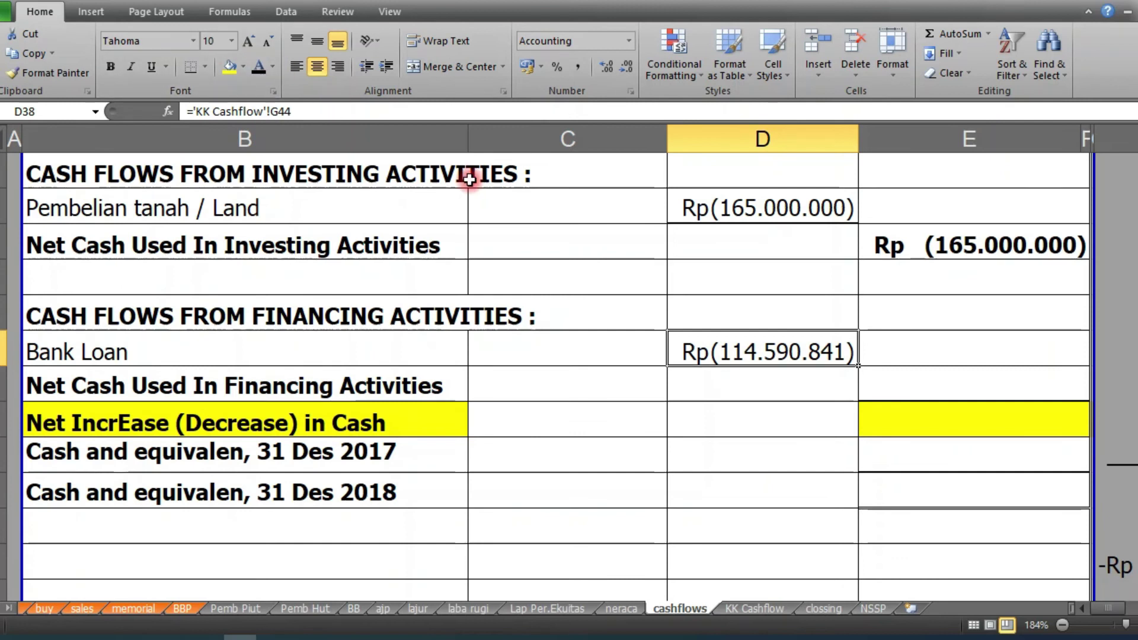
Set the font color of the Net Cash Used In Financing Activities total in E39 to Automatic
left_click(453, 386)
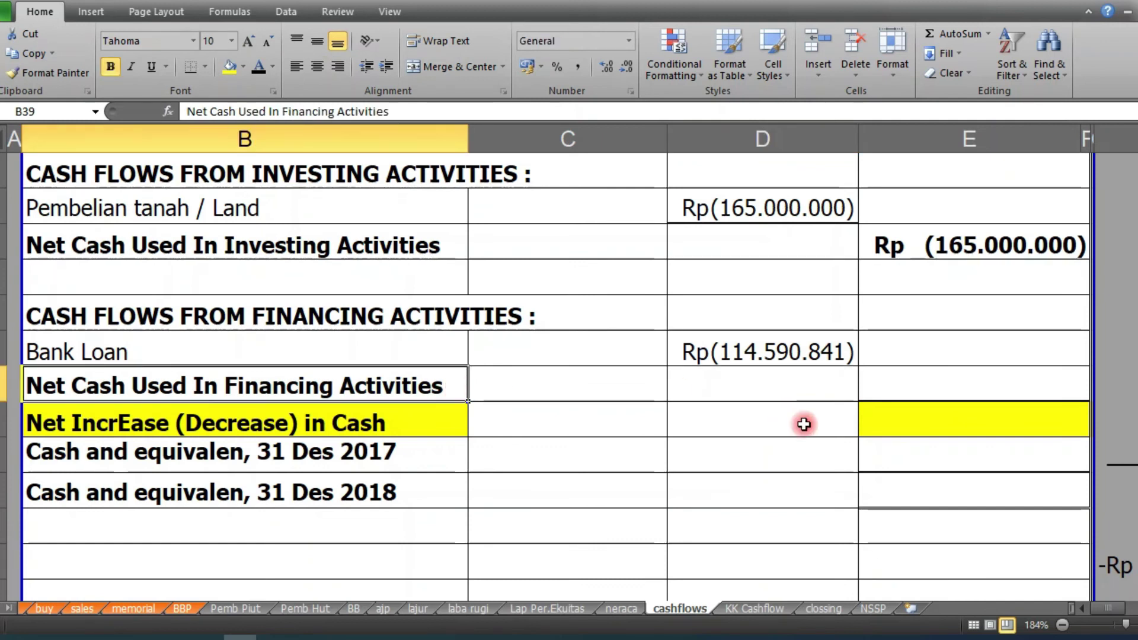
left_click(916, 383)
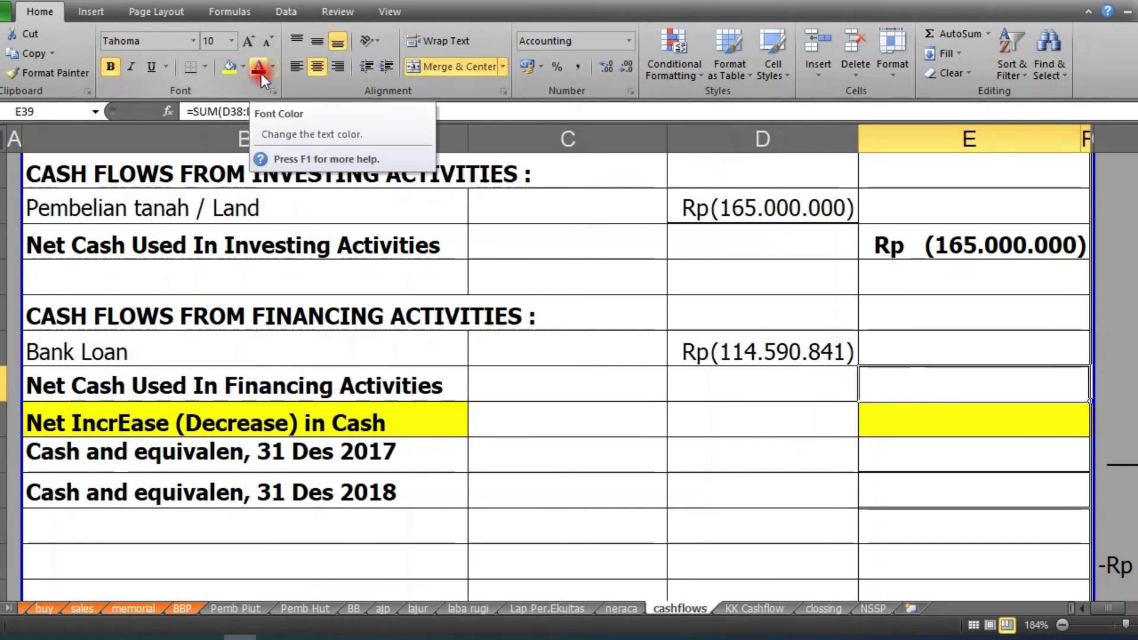
left_click(261, 73)
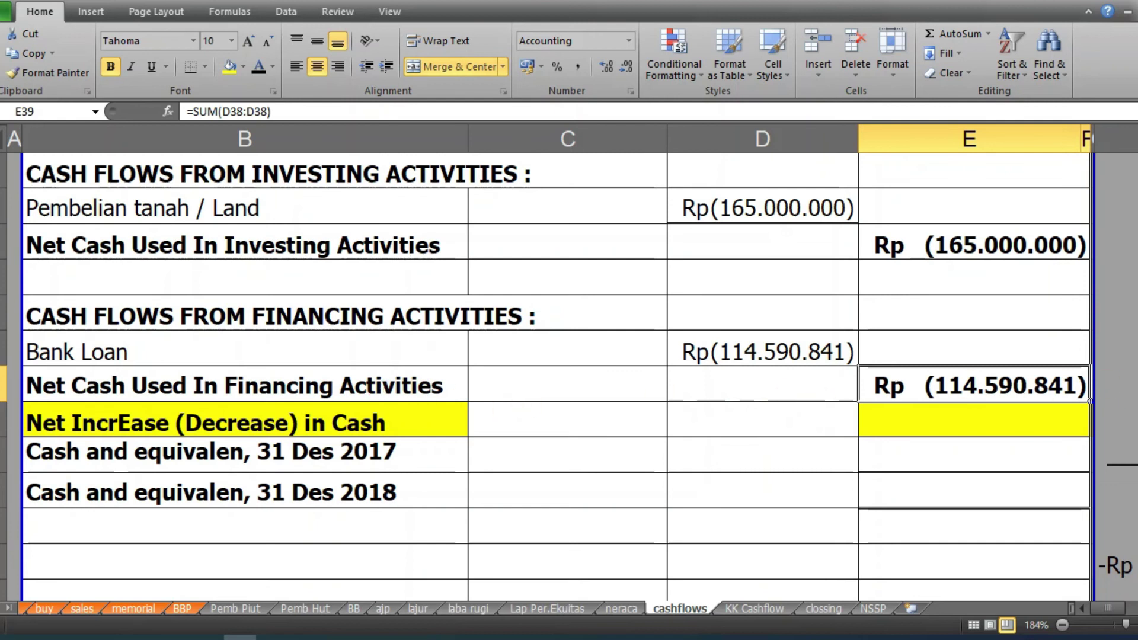
Check the operating, investing and financing totals in column E, and set the font color of Net Increase (Decrease) in Cash in E40 to Automatic
scroll(1102, 376, "up", 3)
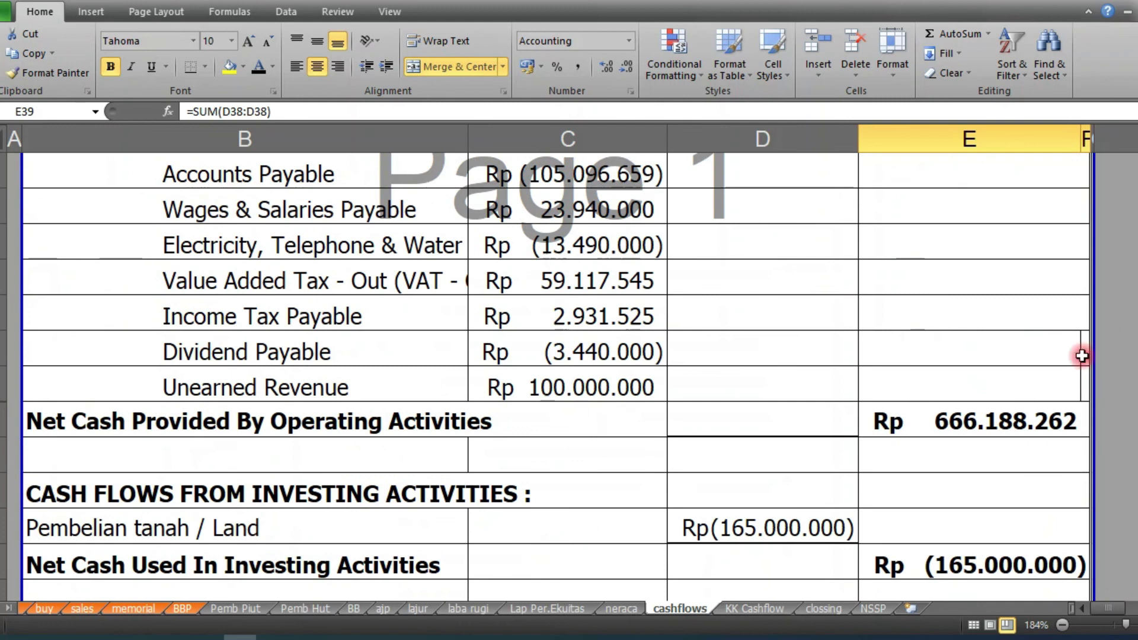
left_click(933, 431)
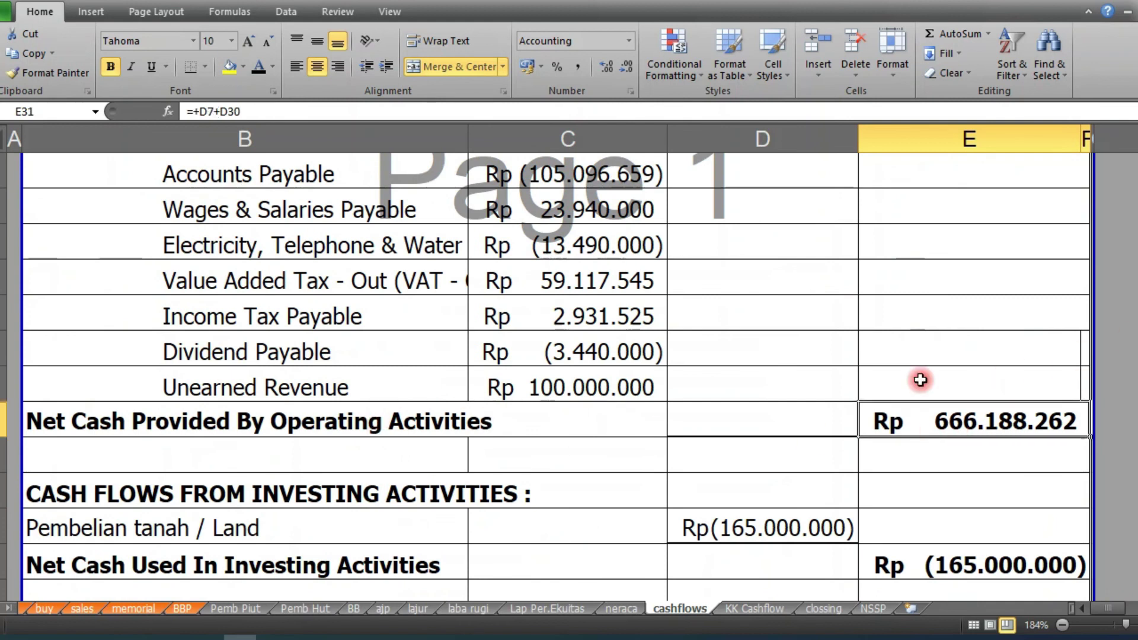
scroll(1110, 284, "down", 3)
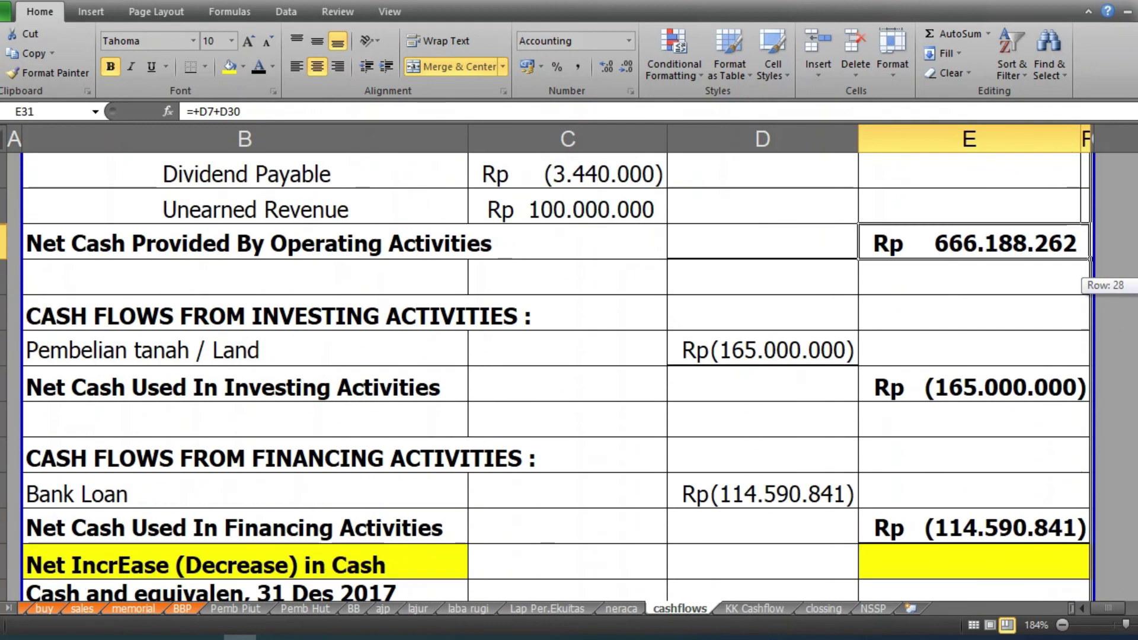
left_click(961, 316)
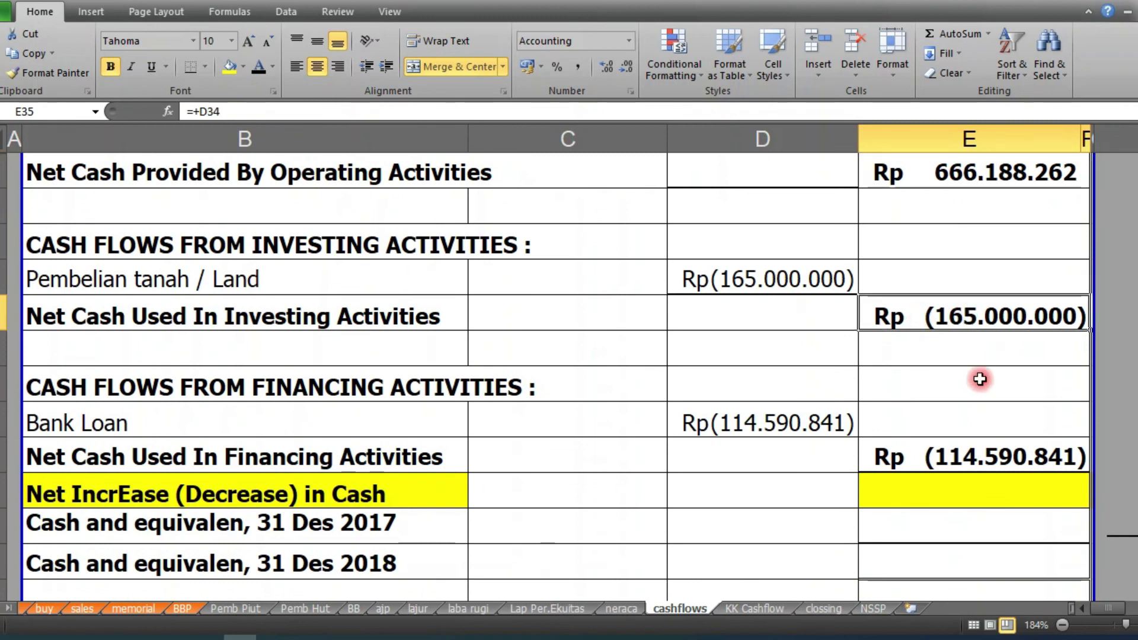
left_click(978, 451)
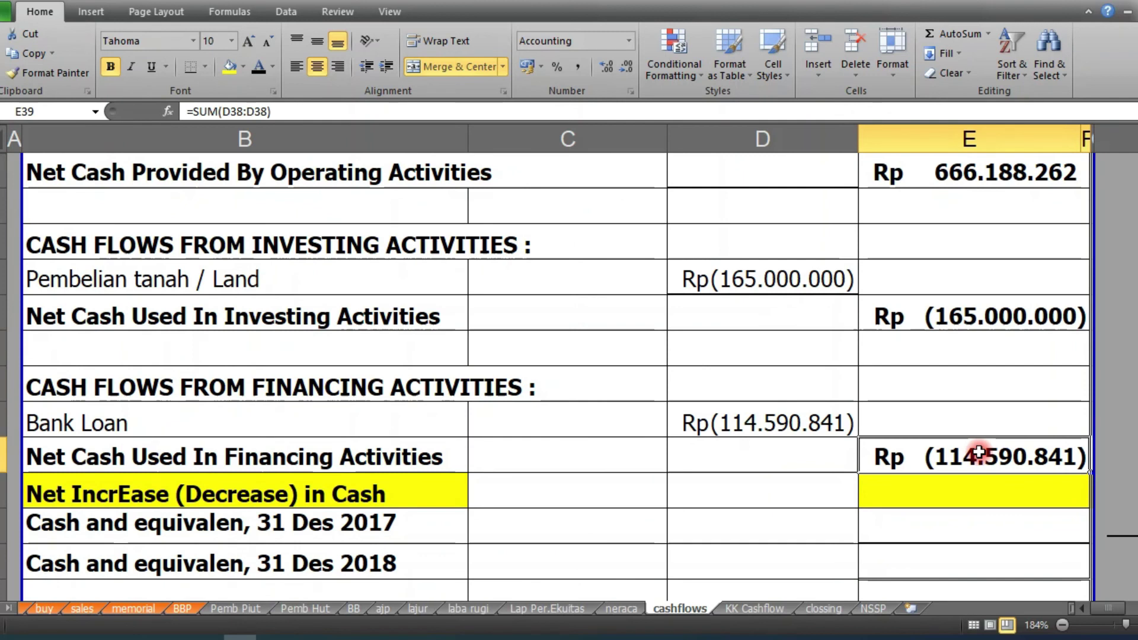
left_click(978, 487)
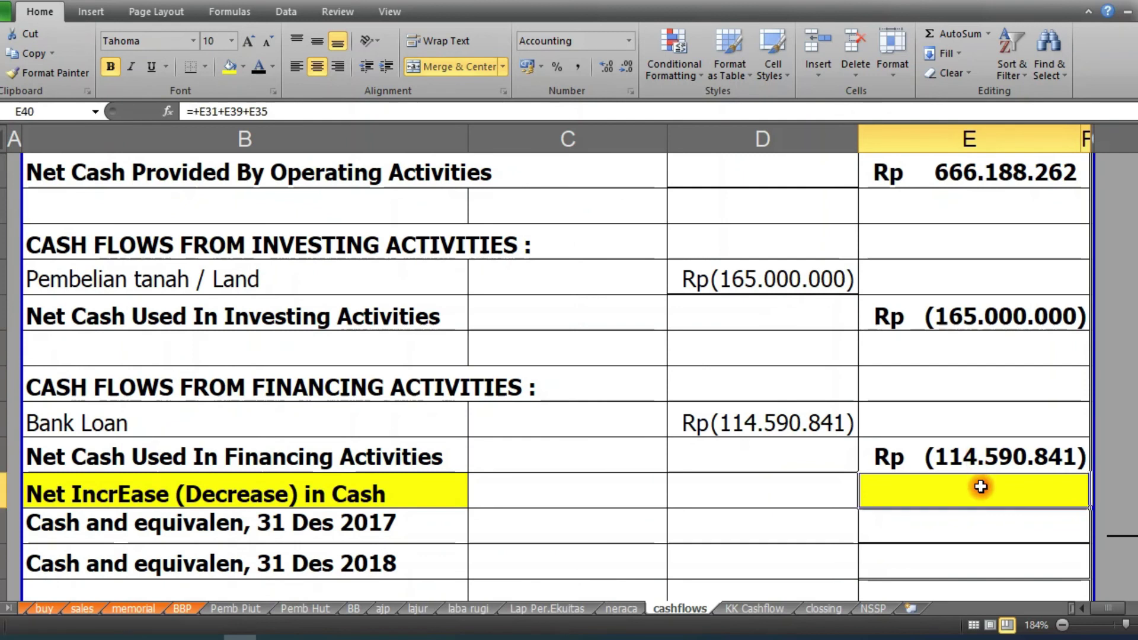
left_click(258, 66)
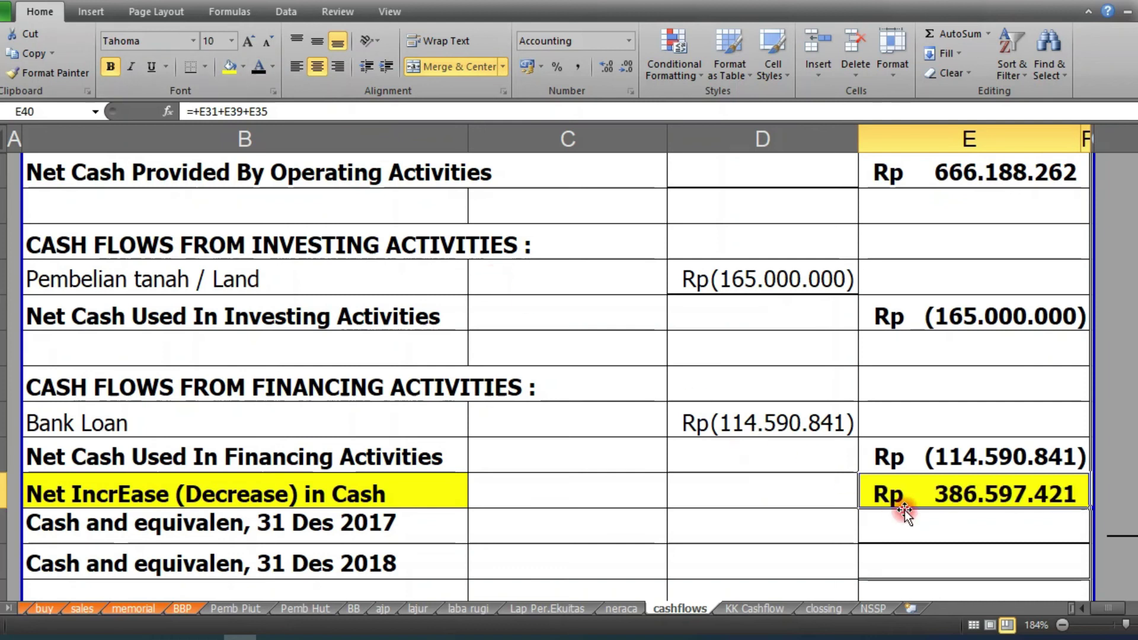
Examine the December 31, 2017 debit balances of Petty Cash and Cash In Bank on the KK Cashflow sheet behind the 2017 cash line
left_click(941, 524)
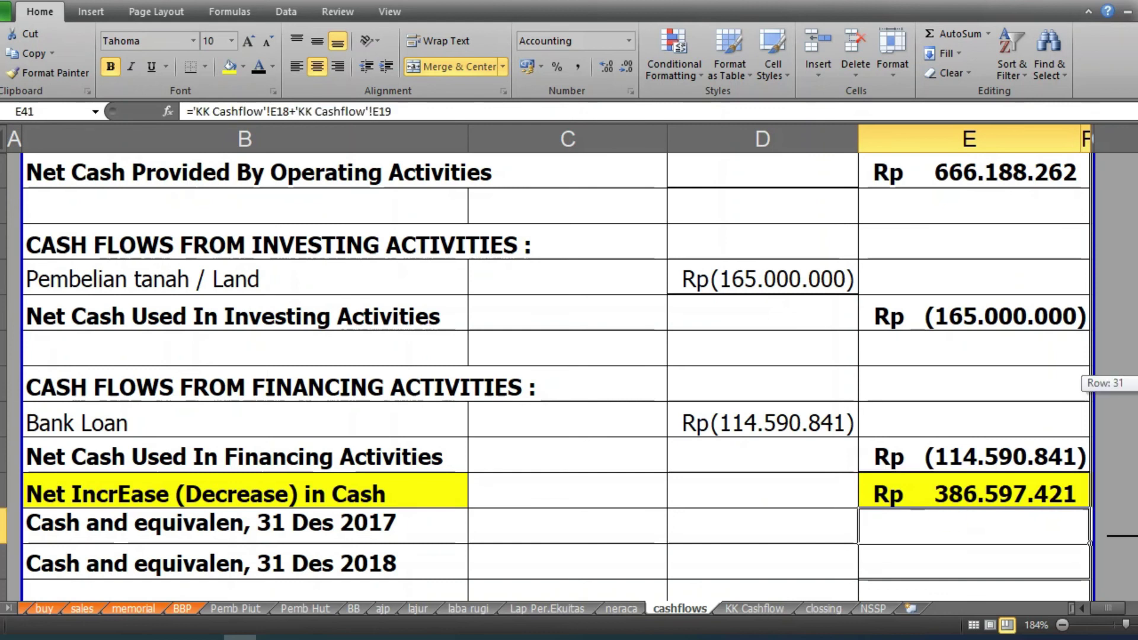
scroll(557, 367, "down", 1)
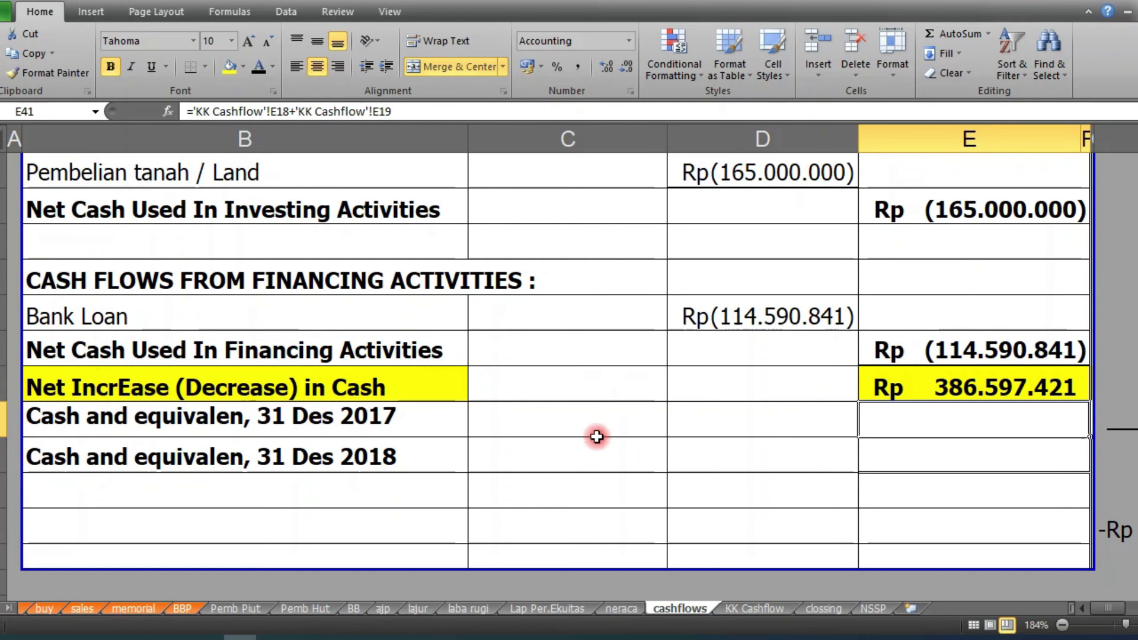
left_click(948, 396)
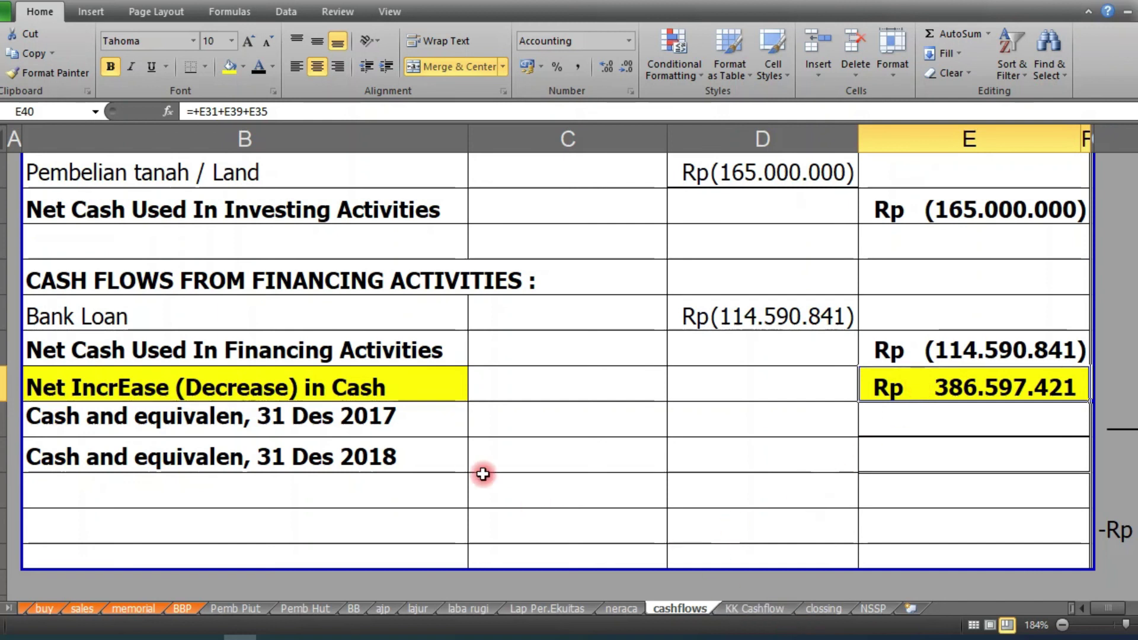
left_click(303, 433)
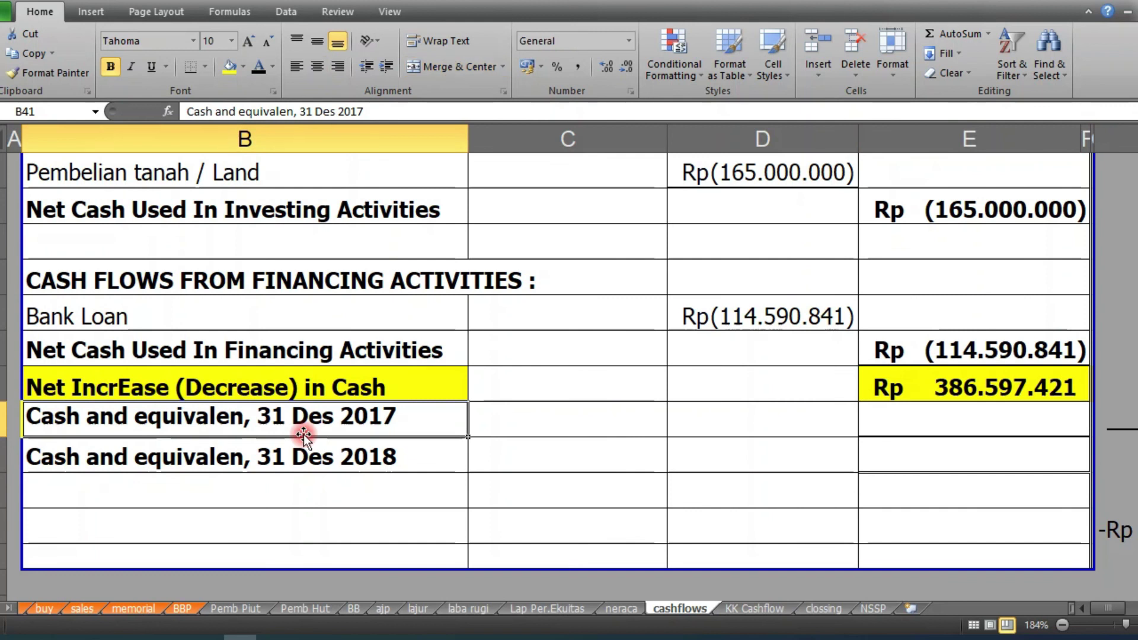
left_click(747, 607)
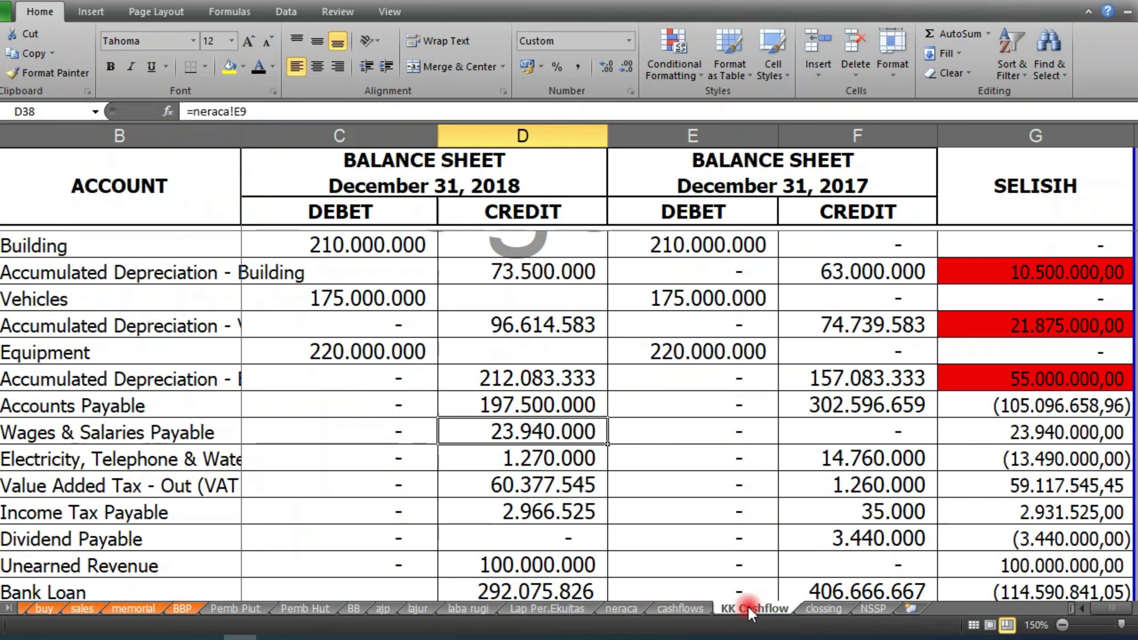
scroll(656, 271, "up", 4)
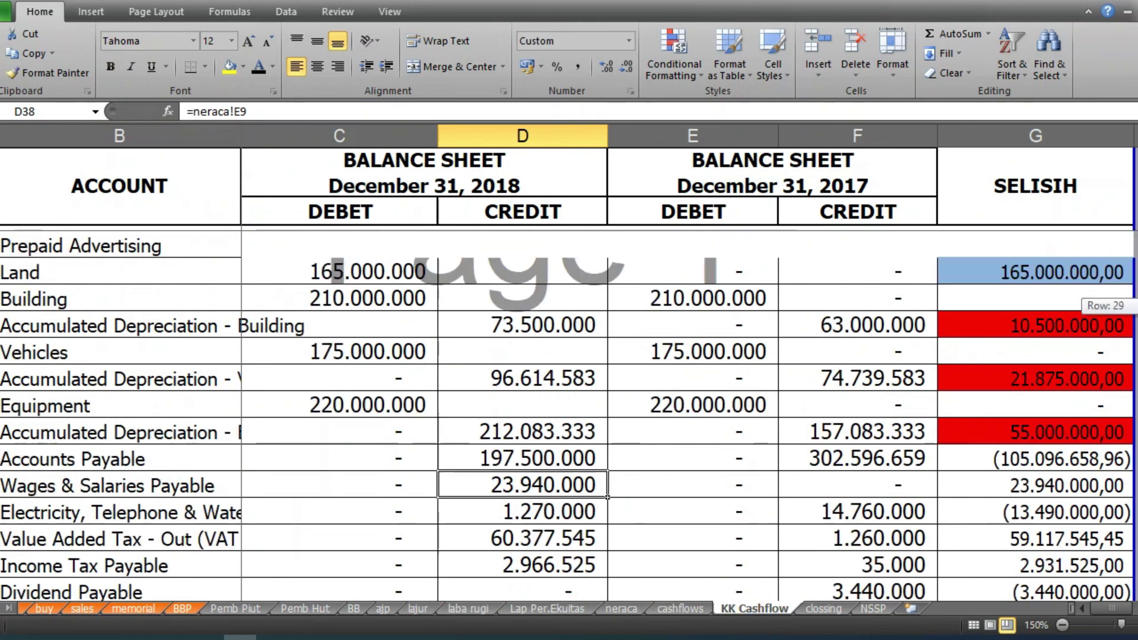
left_click(656, 271)
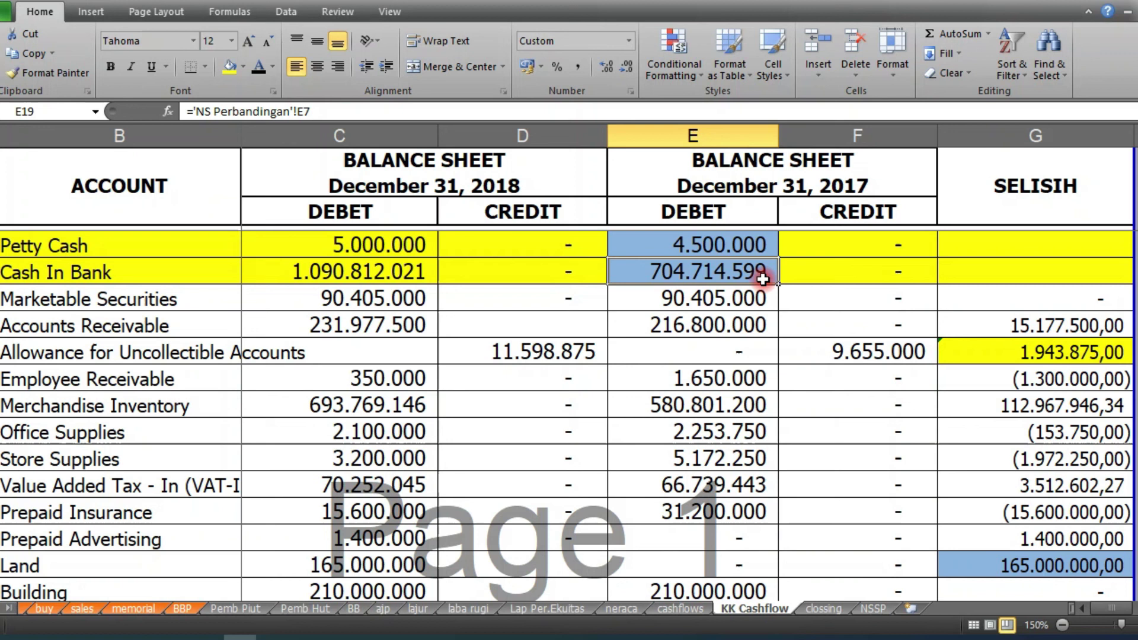
left_click(748, 247)
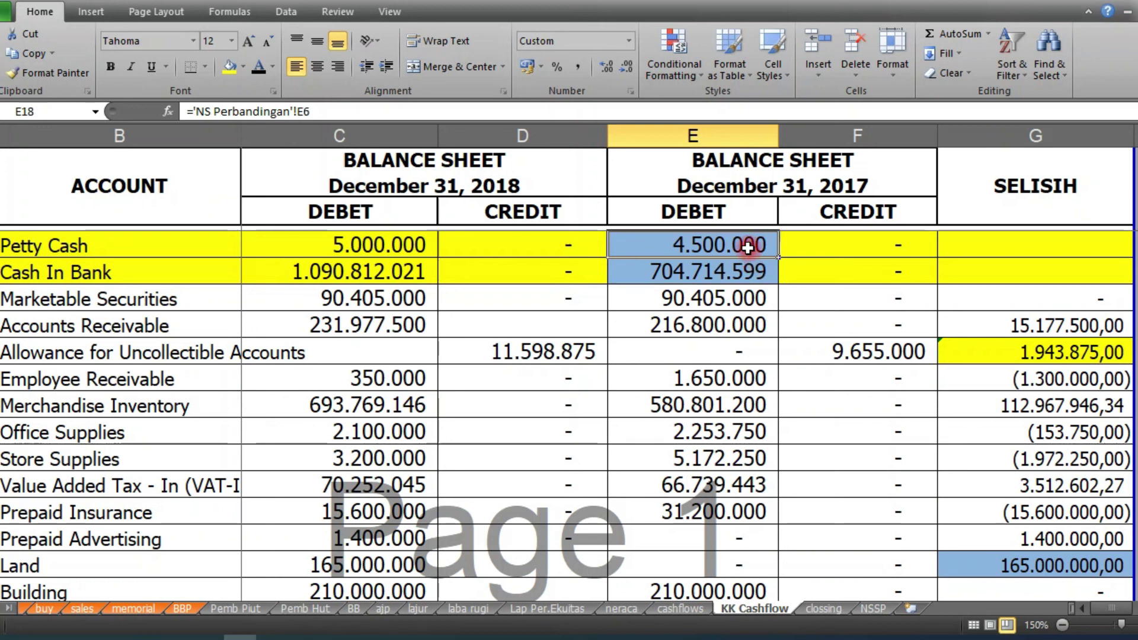
left_click(745, 274)
left_click(734, 249)
Set the font color of the 31 Des 2017 cash and equivalents amount in E41 of the cashflows sheet to Automatic
left_click(688, 606)
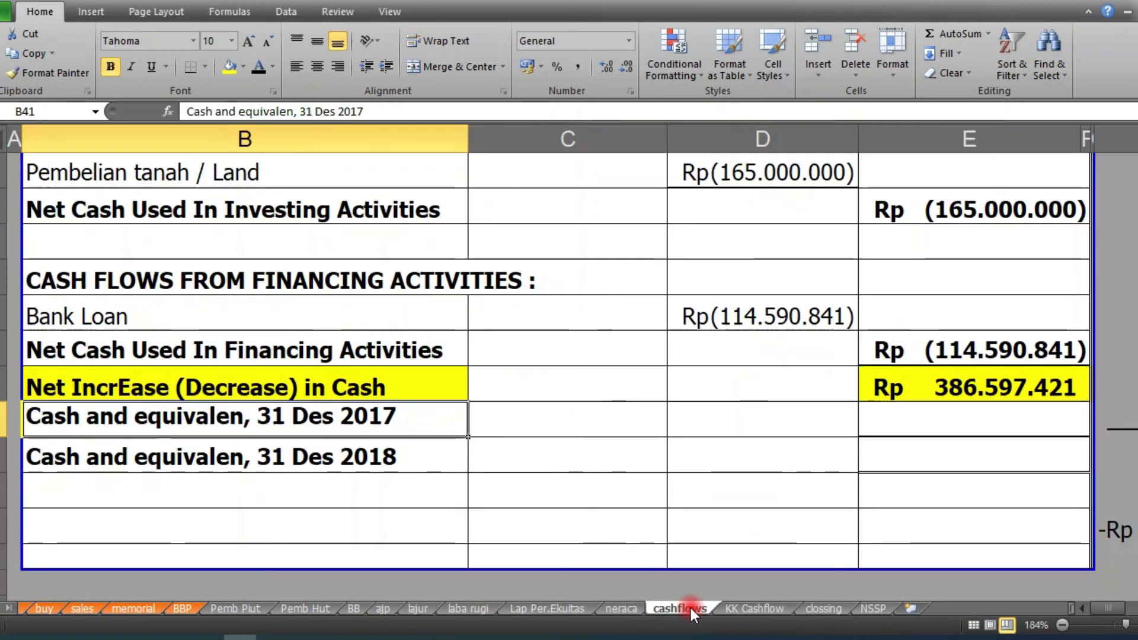
left_click(902, 428)
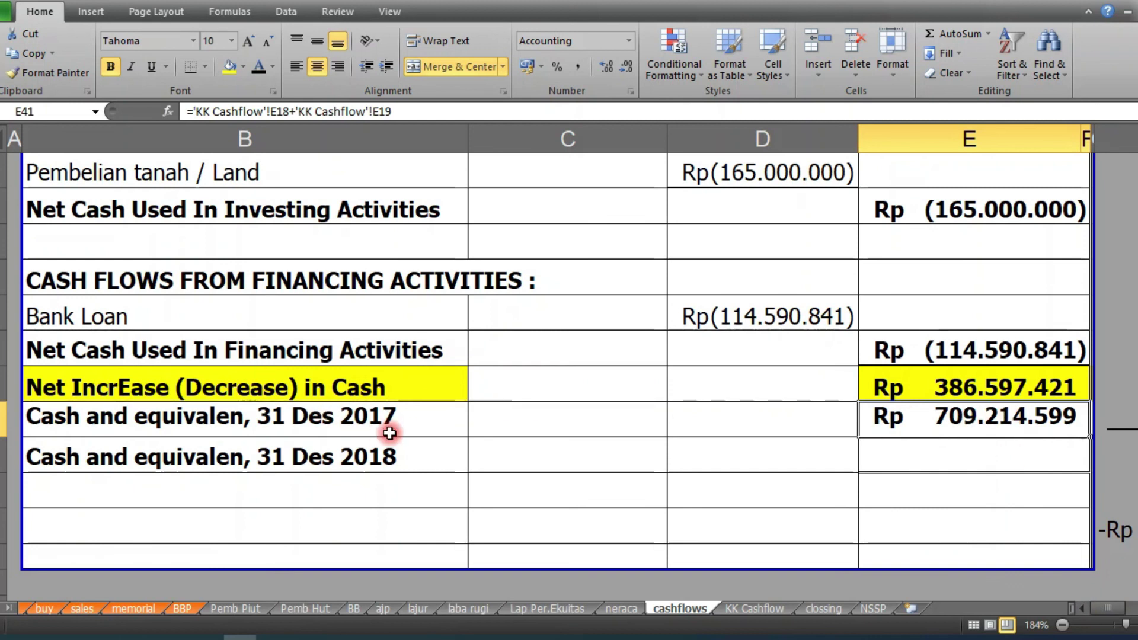
Set the font color of the 31 Des 2018 cash and equivalents amount in E42 to Automatic
left_click(354, 466)
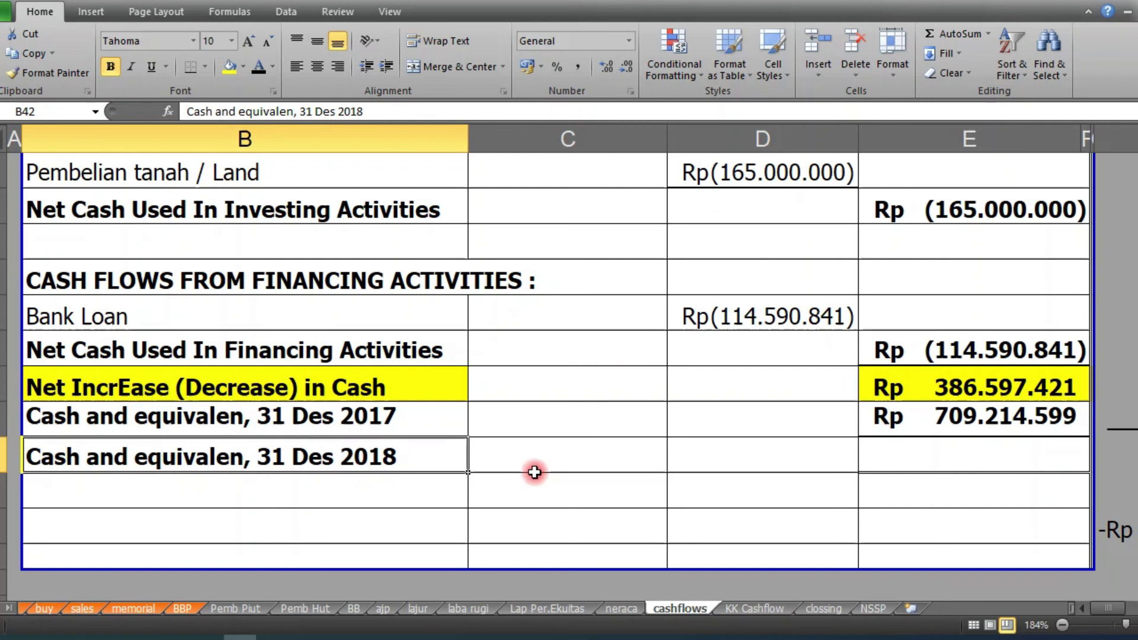
left_click(877, 468)
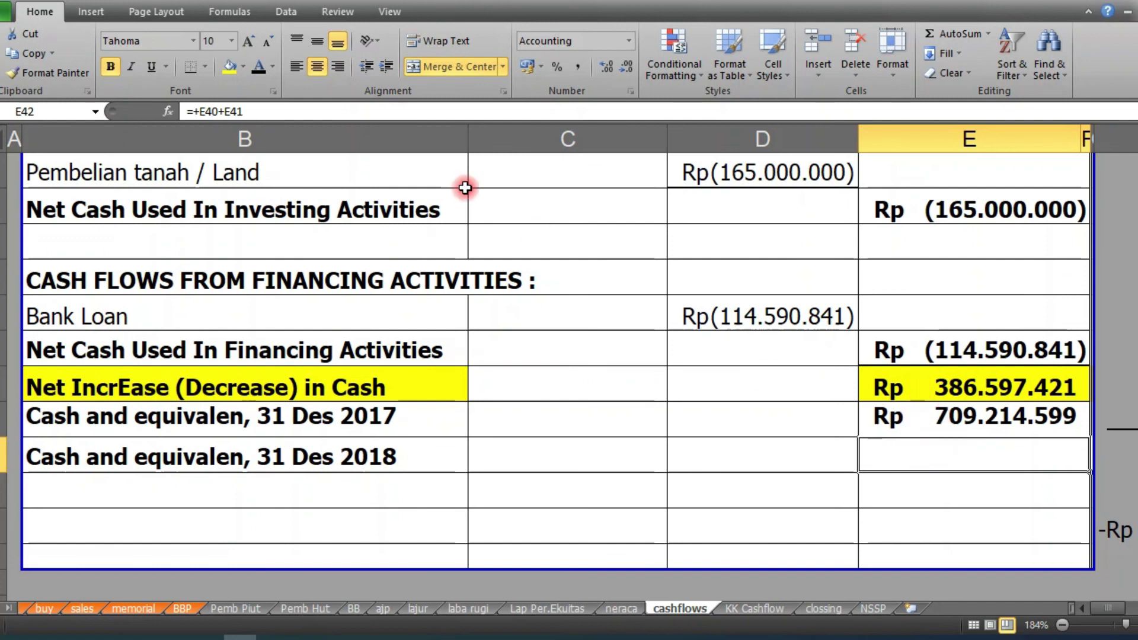
left_click(261, 73)
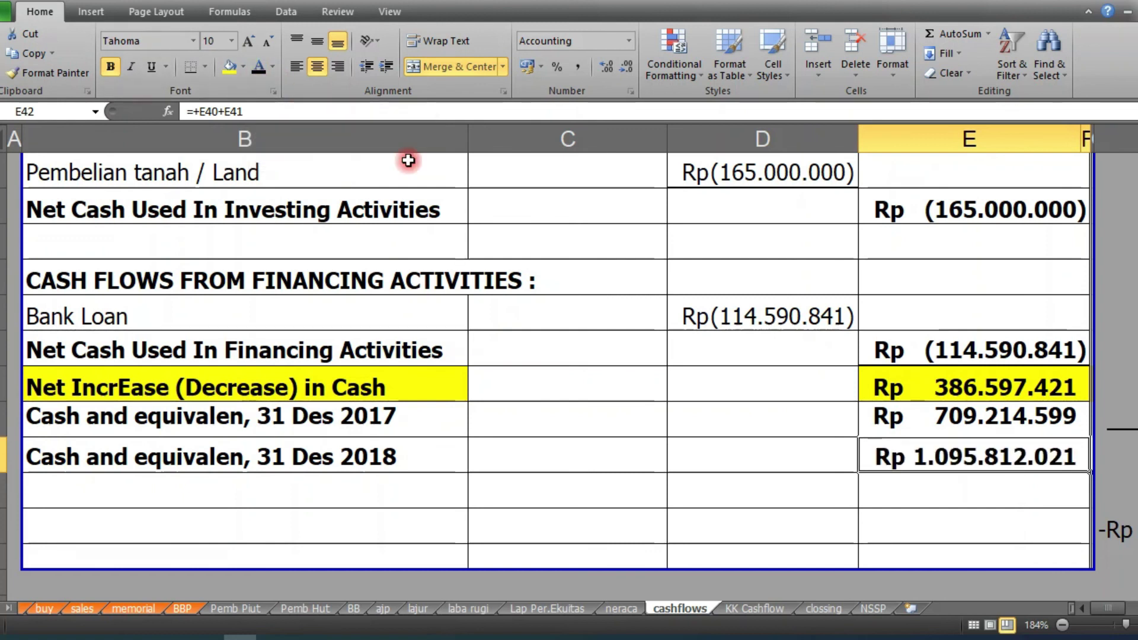
left_click(970, 486)
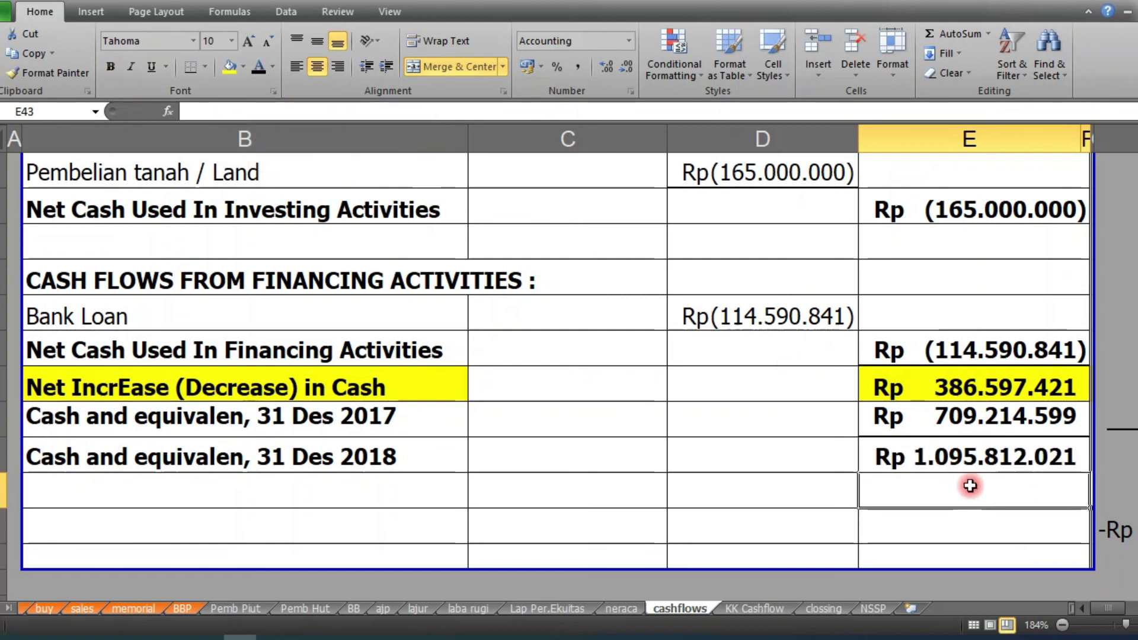